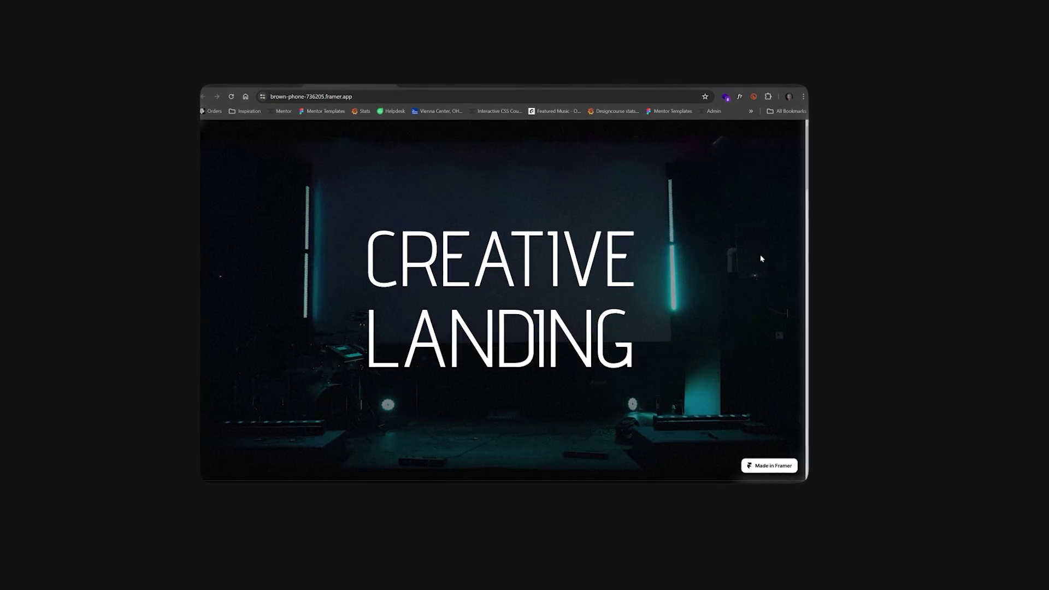
# - Scrub and play the intro clip from the start, stopping on the solepx logo frame
pyautogui.scroll(-5, 679, 212)
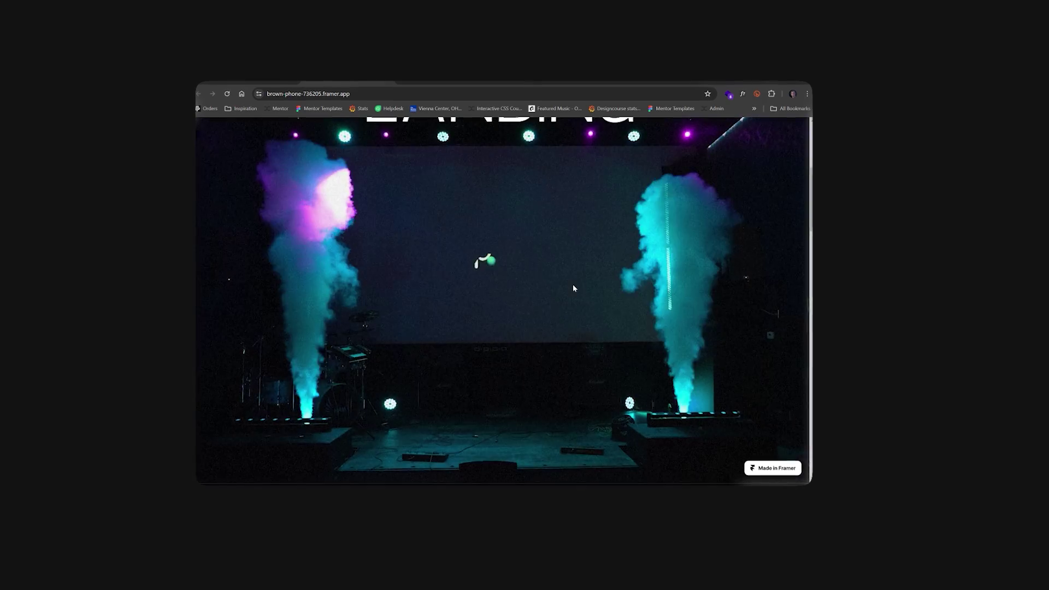
pyautogui.scroll(5, 573, 288)
pyautogui.scroll(-3, 683, 247)
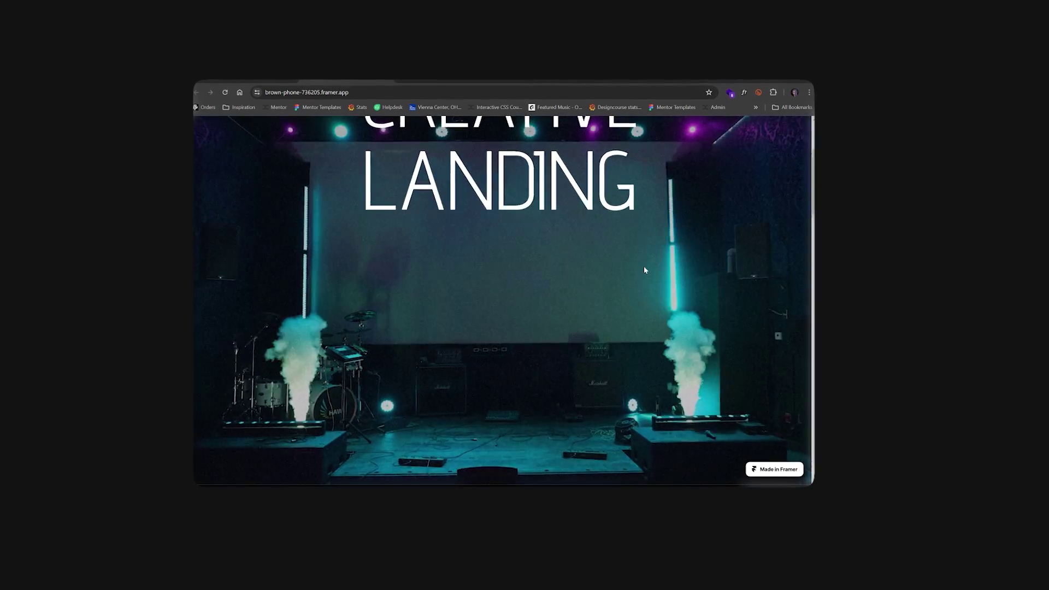
pyautogui.scroll(-3, 644, 267)
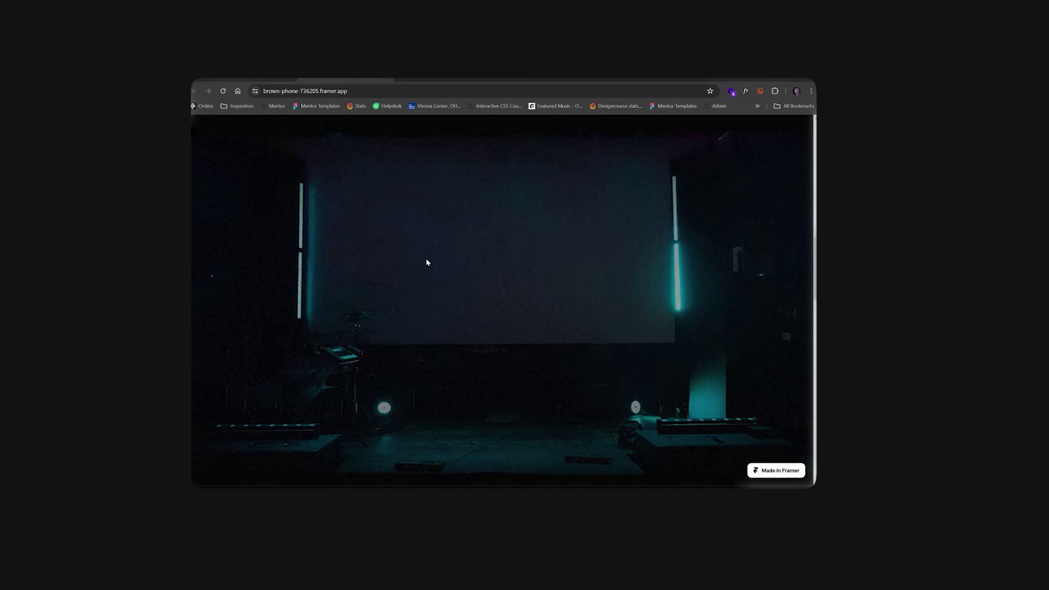
pyautogui.scroll(3, 559, 260)
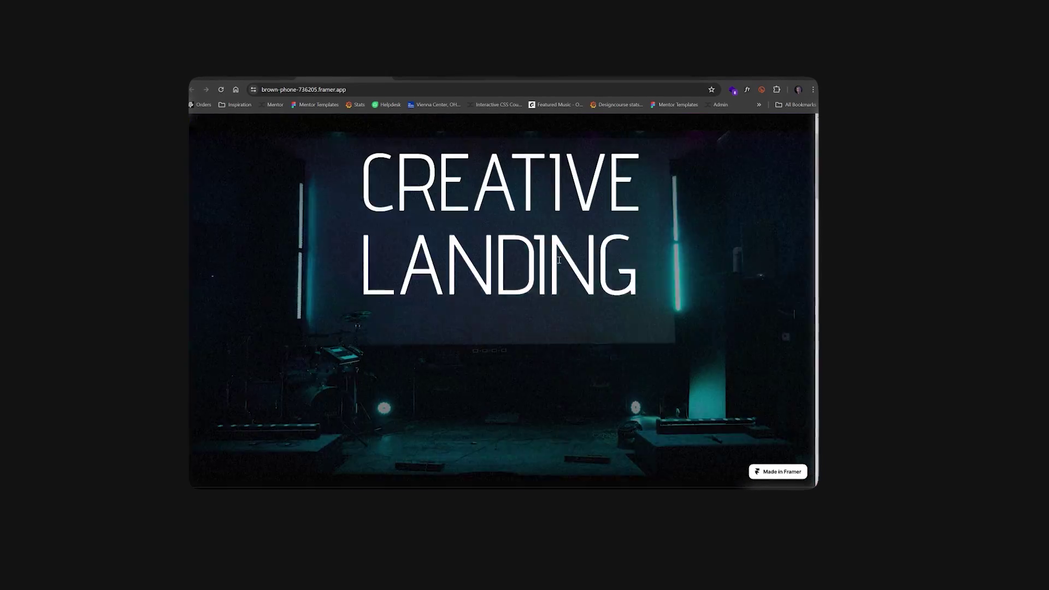
pyautogui.scroll(-3, 559, 259)
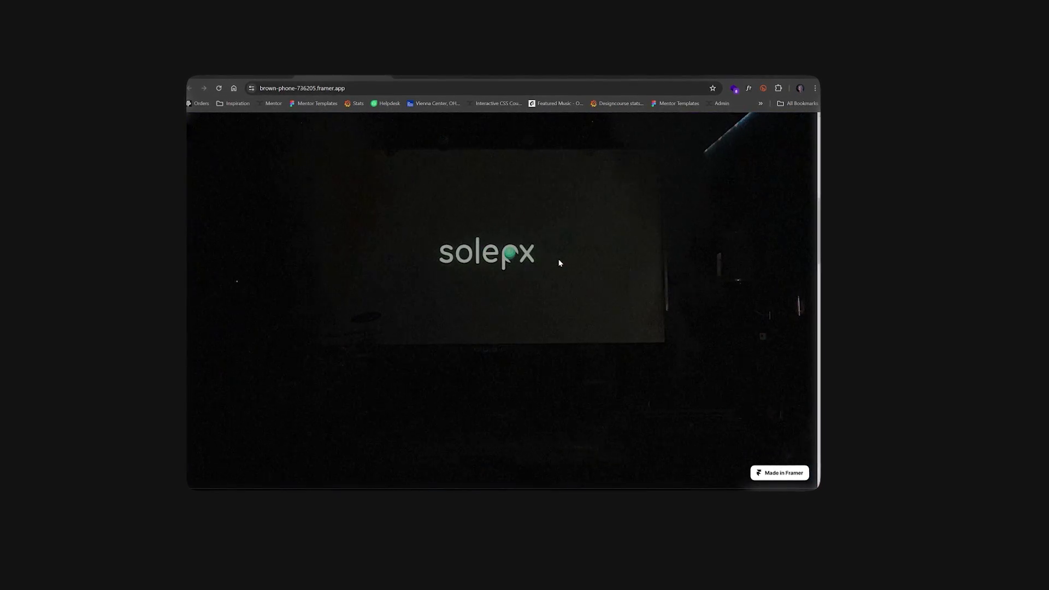
pyautogui.scroll(3, 559, 263)
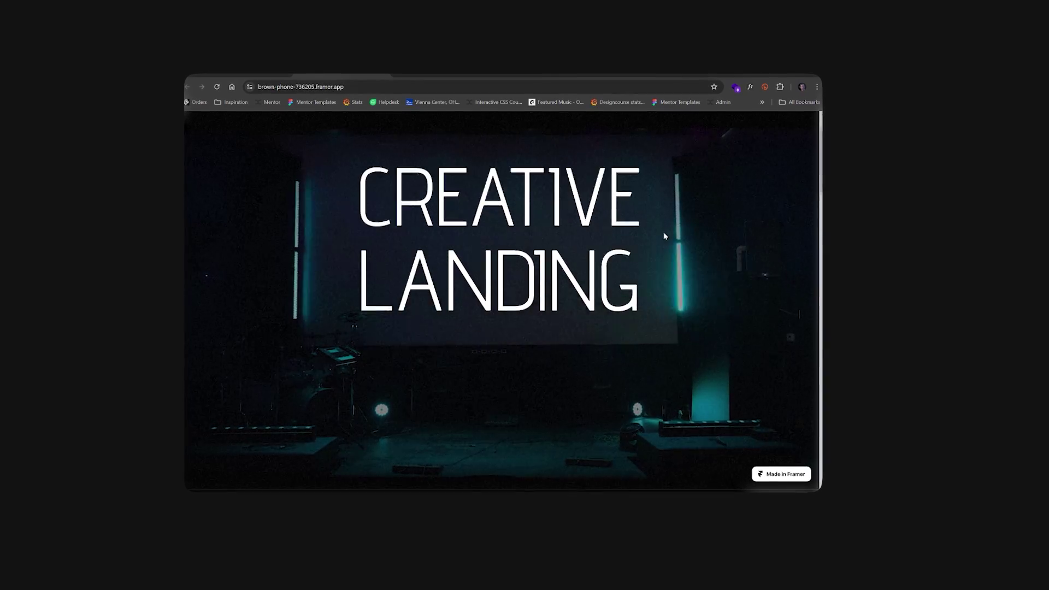
pyautogui.scroll(-3, 656, 241)
pyautogui.scroll(2, 644, 258)
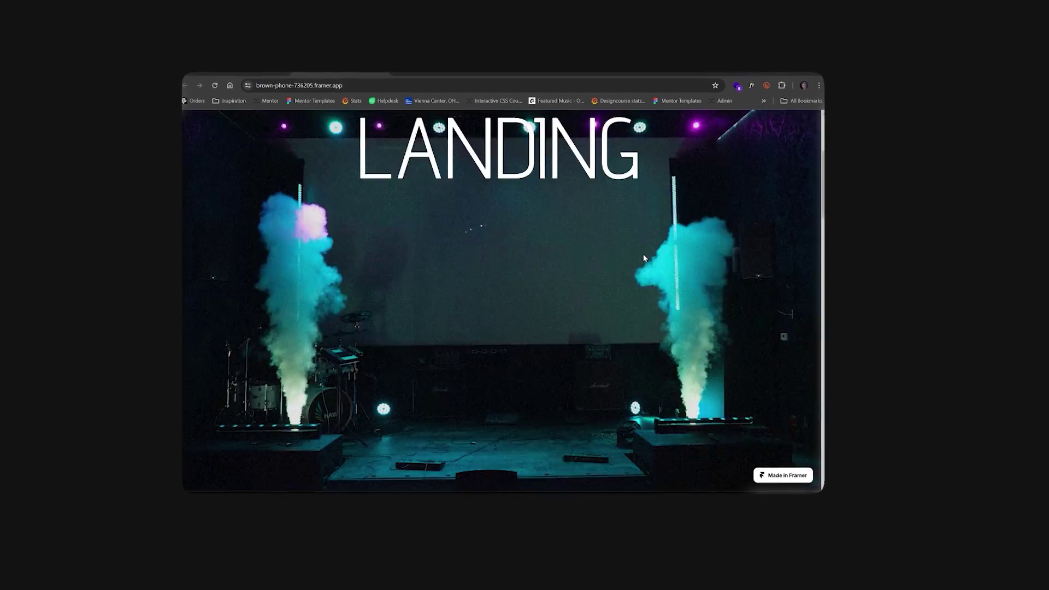
pyautogui.scroll(2, 644, 256)
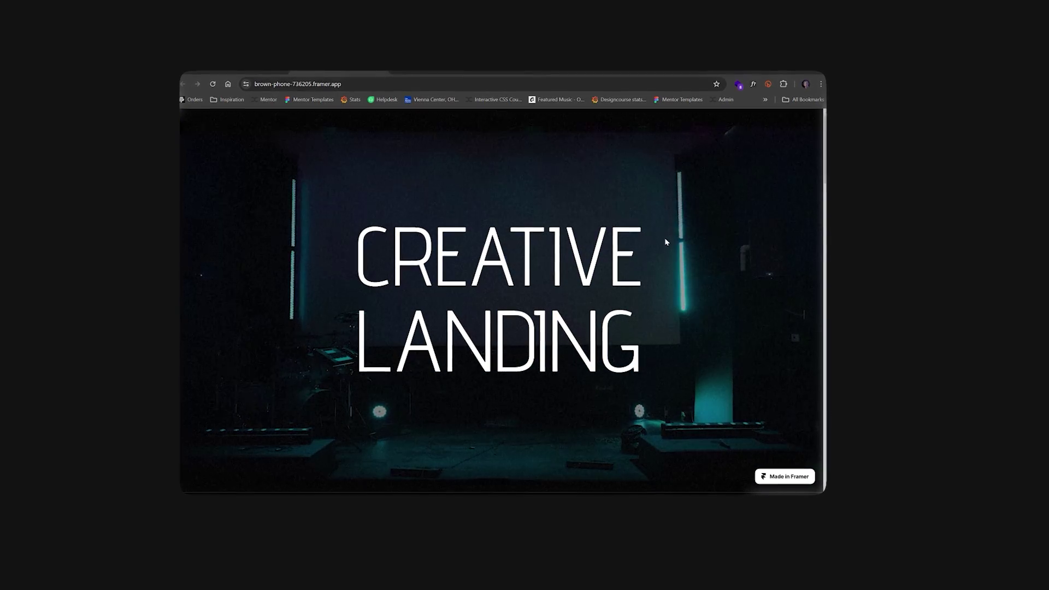
pyautogui.scroll(-2, 678, 201)
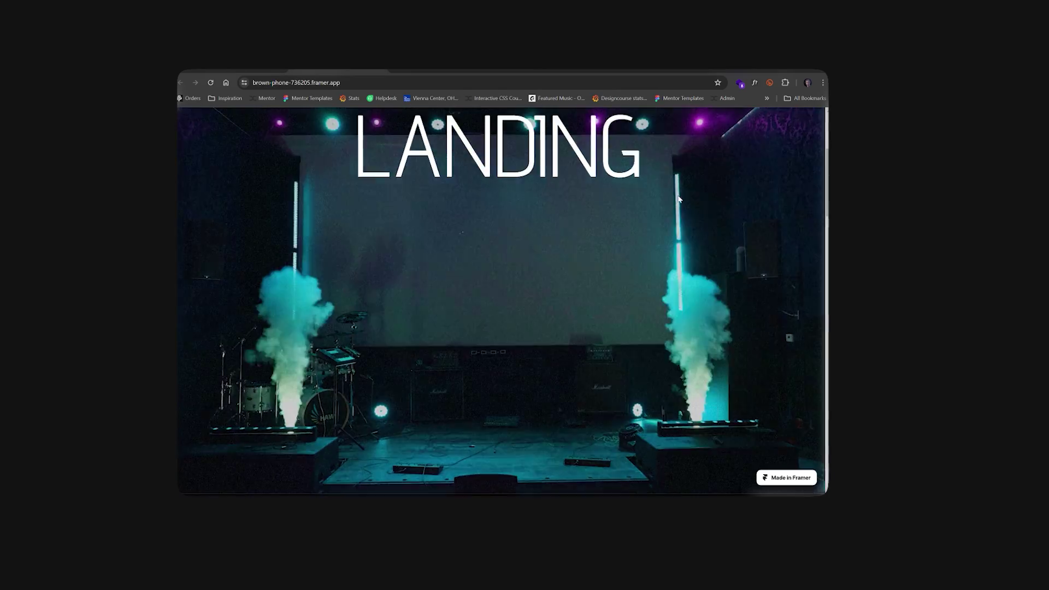
pyautogui.scroll(-2, 680, 202)
pyautogui.scroll(3, 671, 227)
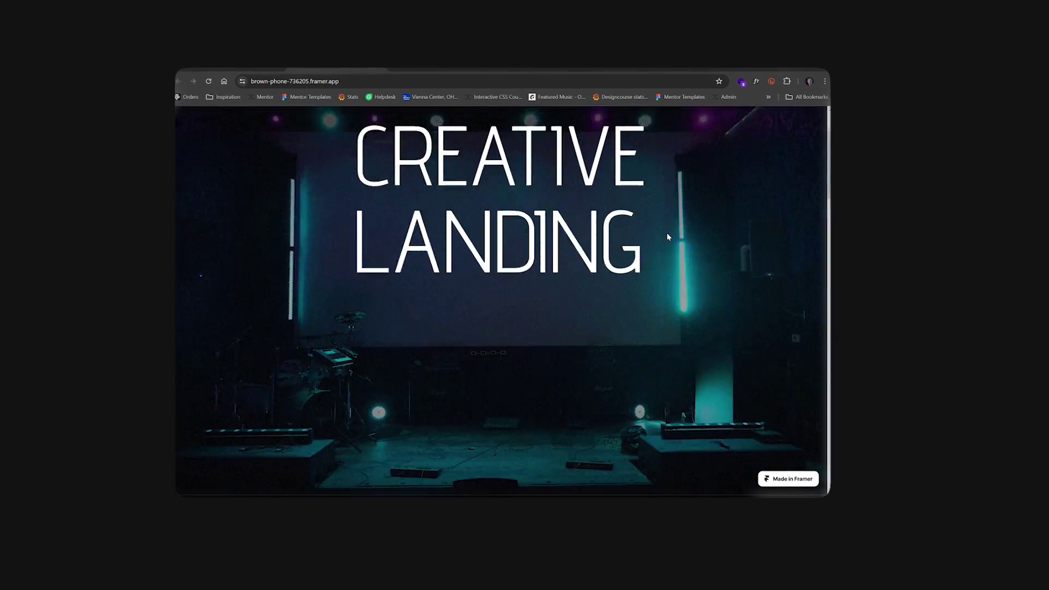
pyautogui.scroll(-3, 671, 231)
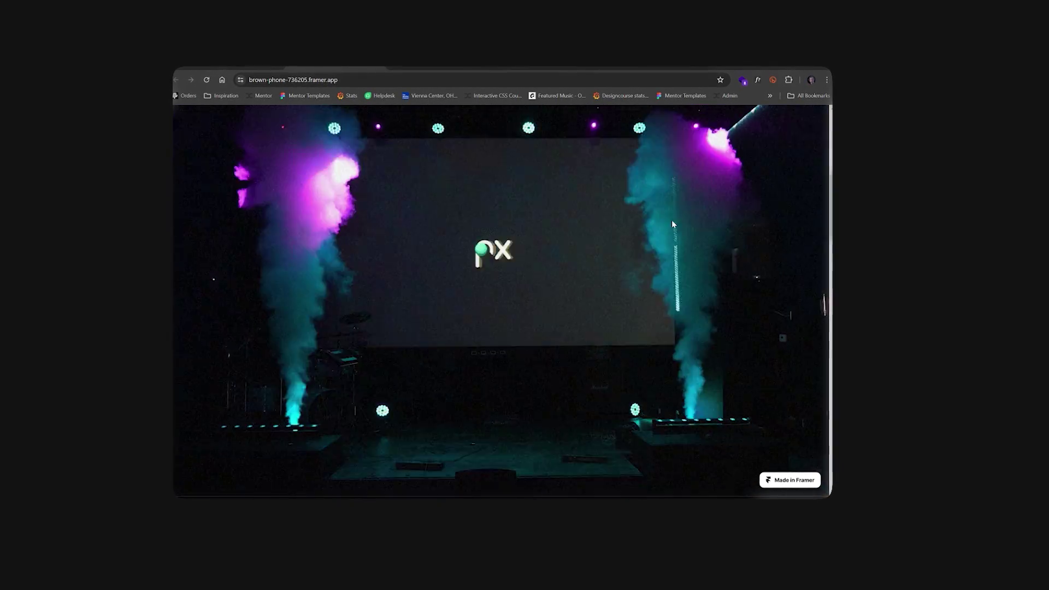
pyautogui.scroll(3, 641, 238)
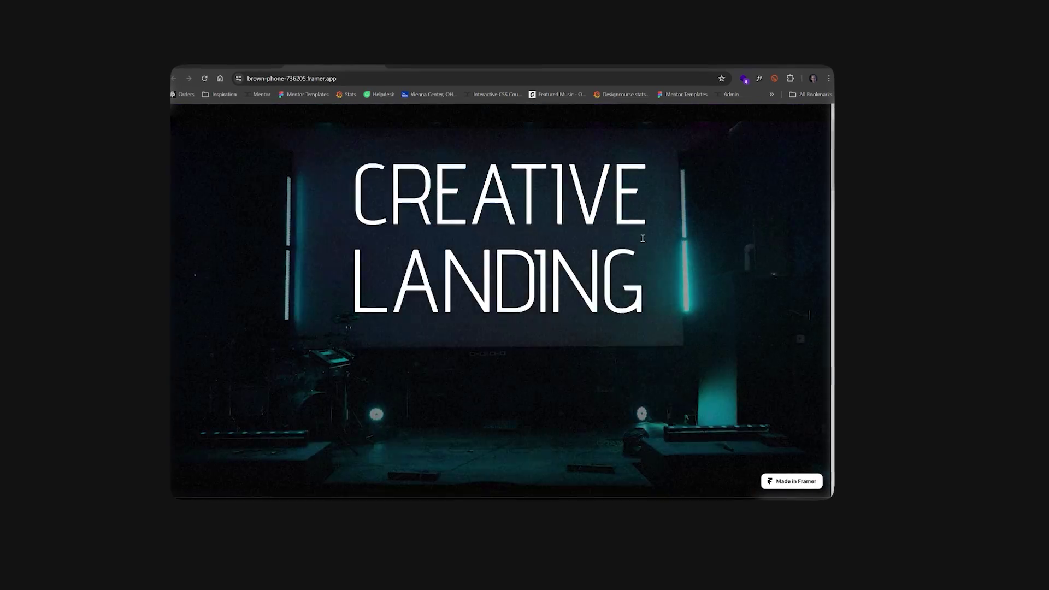
pyautogui.scroll(-3, 654, 234)
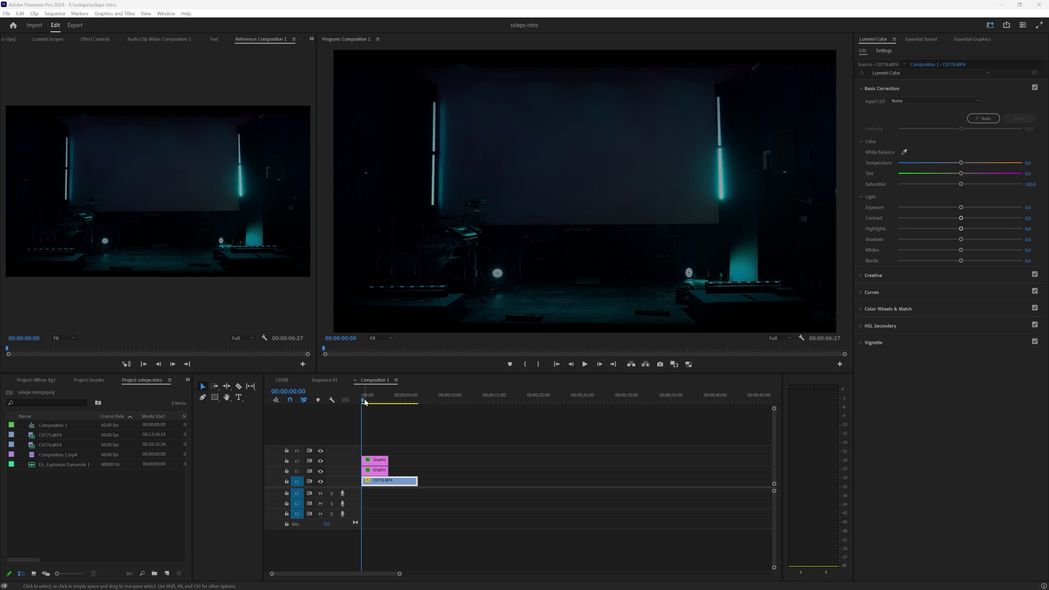
pyautogui.moveTo(365, 402); pyautogui.dragTo(407, 407)
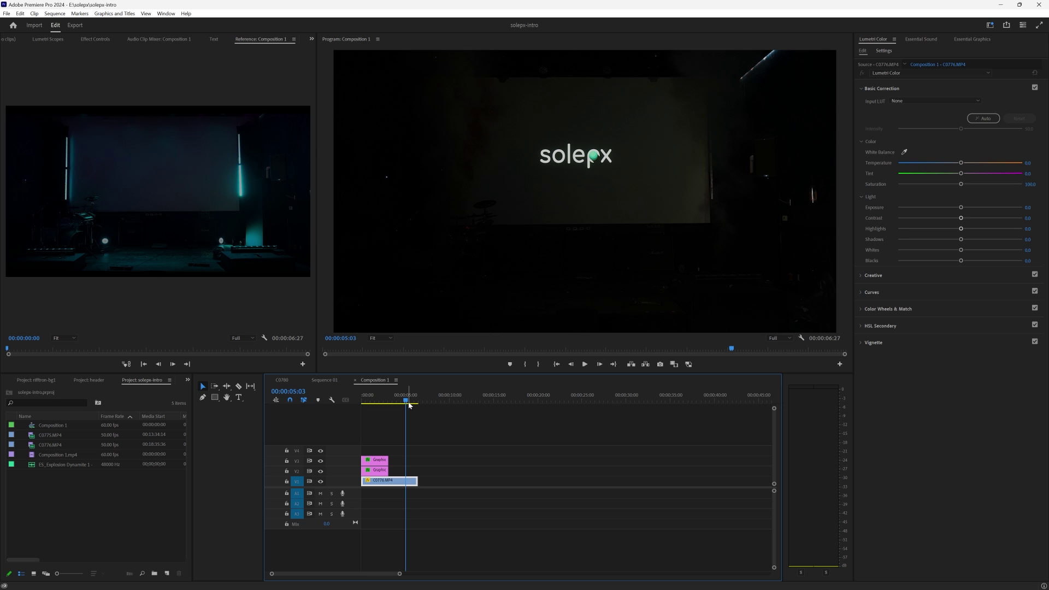
pyautogui.moveTo(409, 405); pyautogui.dragTo(351, 409)
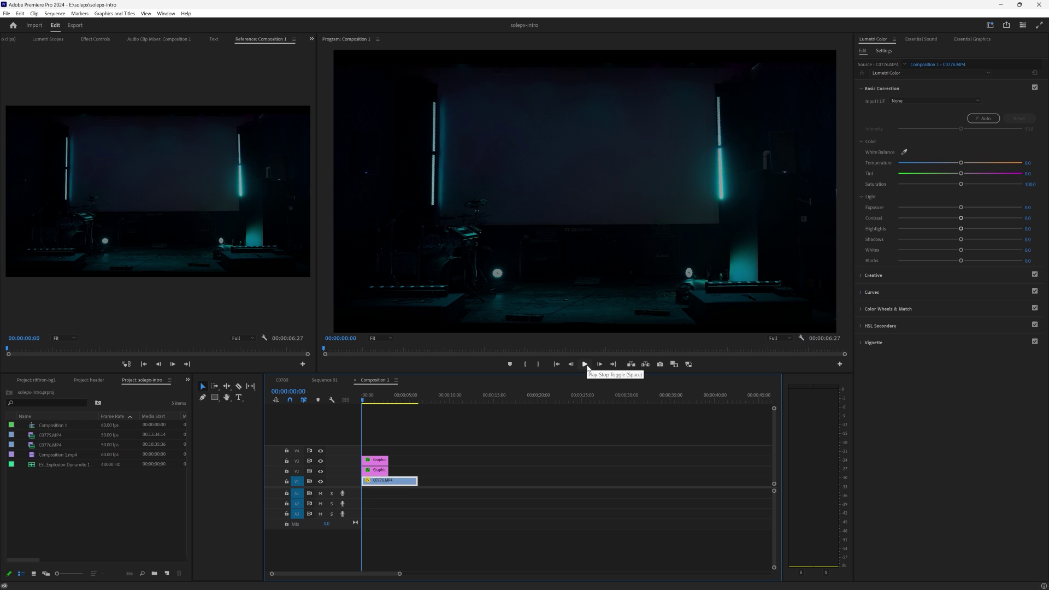
pyautogui.click(585, 365)
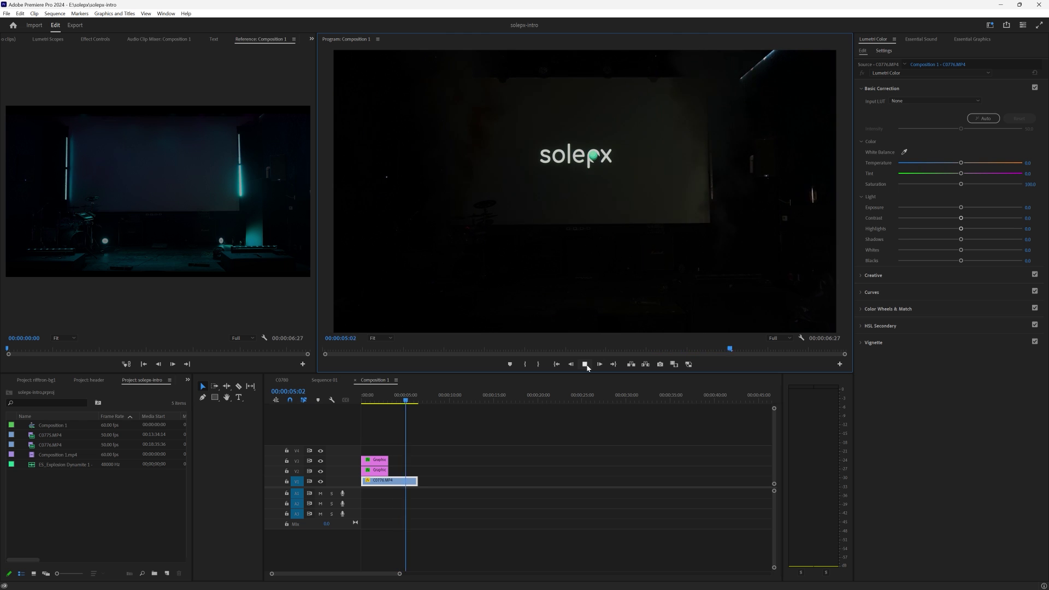
pyautogui.click(588, 368)
# - Scrub the intro clip back and forth around the smoke-to-solepx-logo transition
pyautogui.moveTo(402, 401)
pyautogui.mouseDown()
pyautogui.moveTo(363, 405)
pyautogui.moveTo(410, 408)
pyautogui.moveTo(394, 401)
pyautogui.mouseUp()
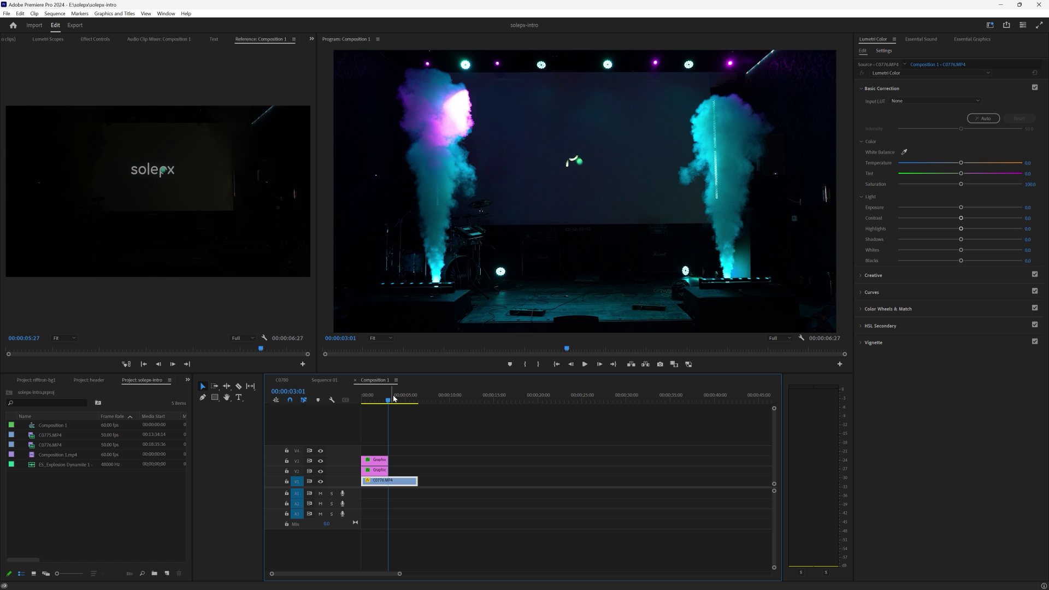
pyautogui.moveTo(392, 402)
pyautogui.mouseDown()
pyautogui.moveTo(413, 402)
pyautogui.moveTo(333, 399)
pyautogui.moveTo(420, 401)
pyautogui.moveTo(355, 391)
pyautogui.moveTo(418, 392)
pyautogui.moveTo(363, 399)
pyautogui.moveTo(414, 400)
pyautogui.moveTo(364, 400)
pyautogui.moveTo(382, 399)
pyautogui.mouseUp()
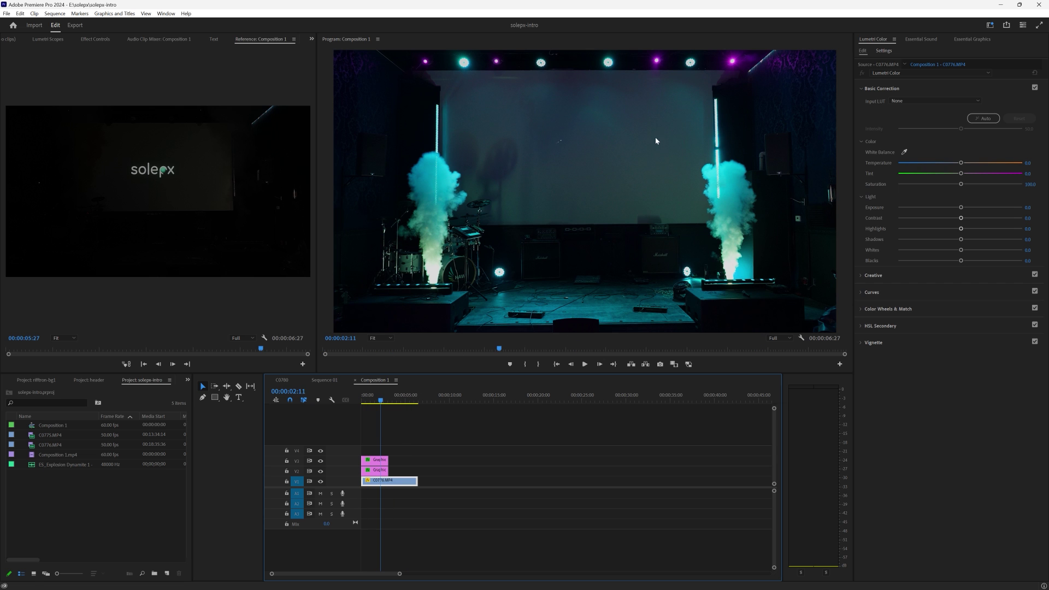
pyautogui.moveTo(395, 396); pyautogui.dragTo(415, 395)
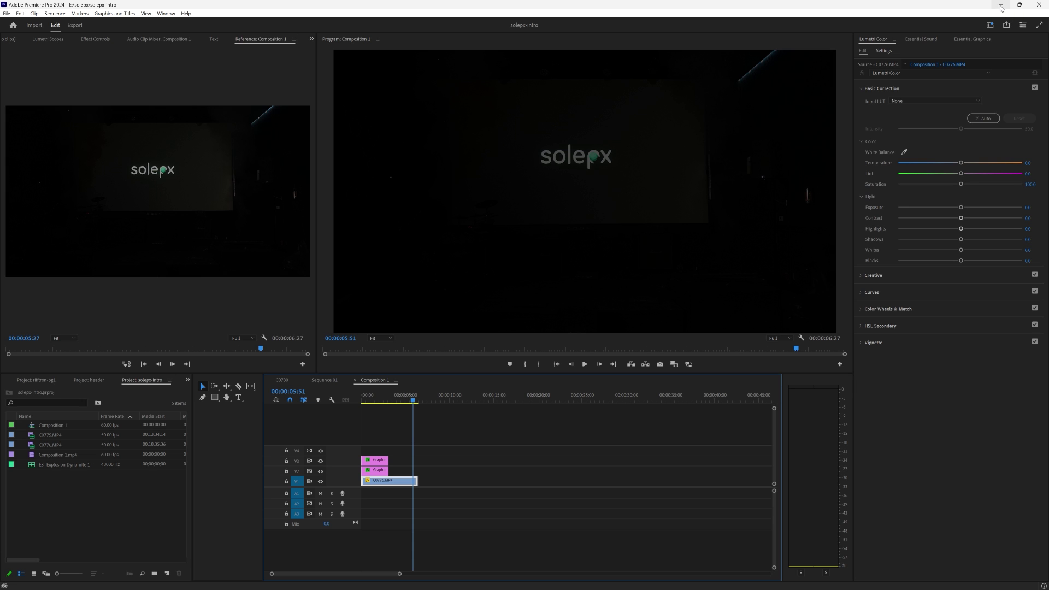
pyautogui.moveTo(412, 395); pyautogui.dragTo(366, 403)
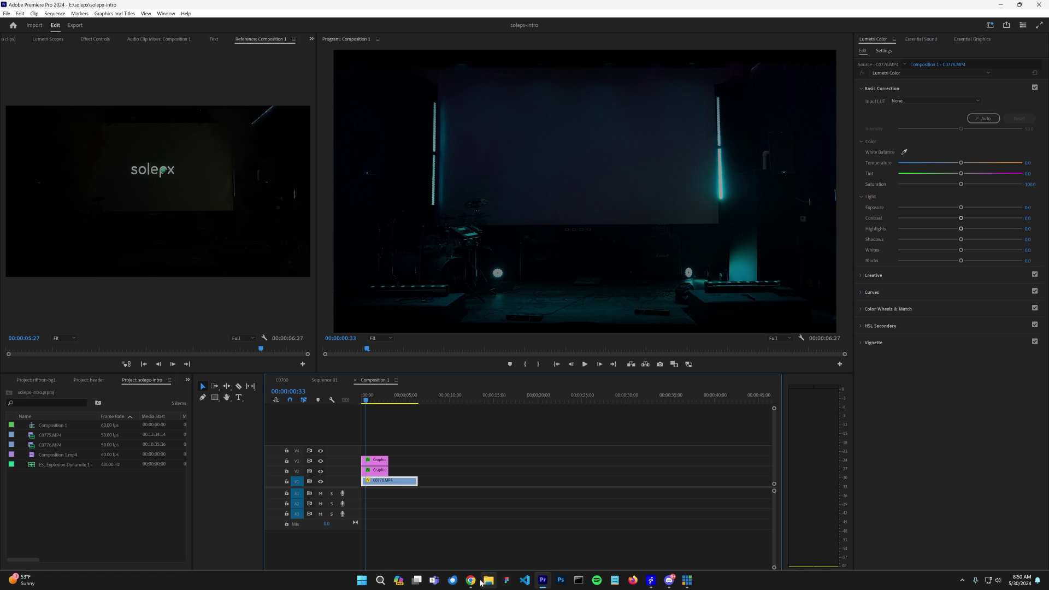
# - Load framer.com in a new Chrome tab, maximize the window and start a new project
pyautogui.click(470, 580)
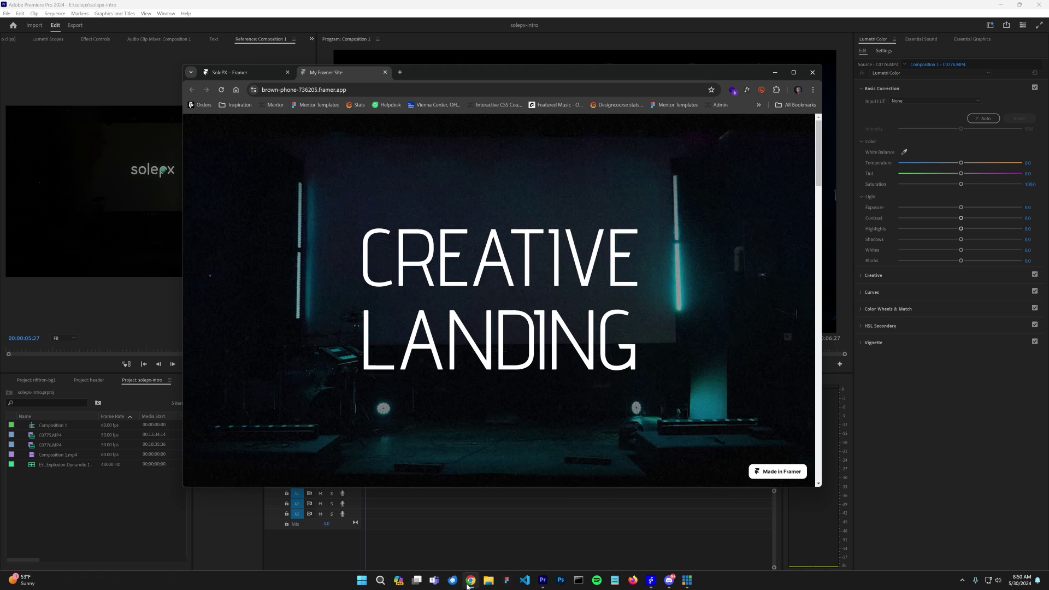
pyautogui.click(386, 89)
pyautogui.hotkey('ctrl', 't')
pyautogui.write('framer.c')
pyautogui.press('Return')
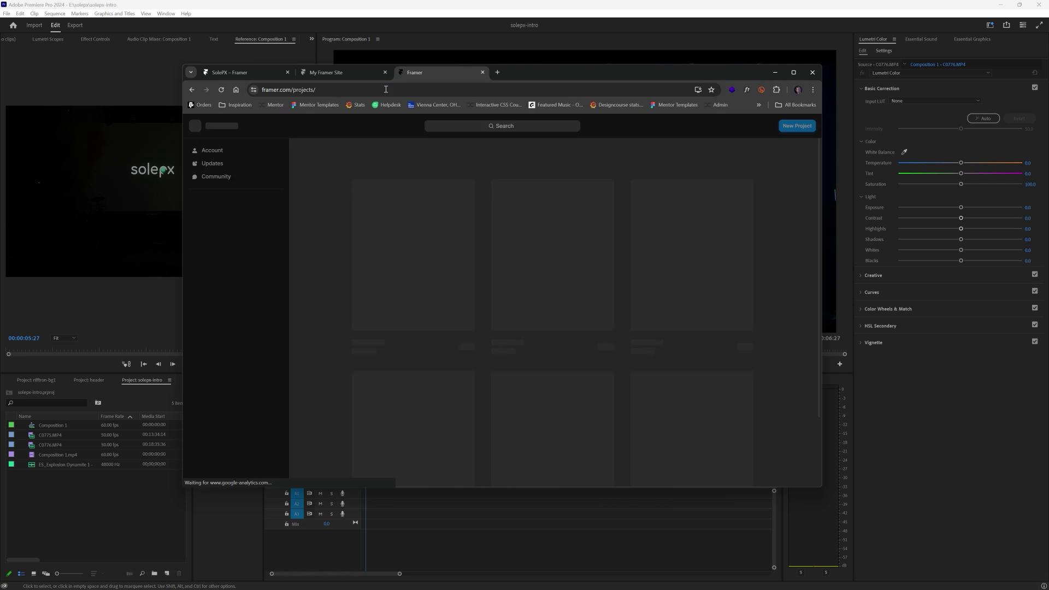
pyautogui.doubleClick(534, 69)
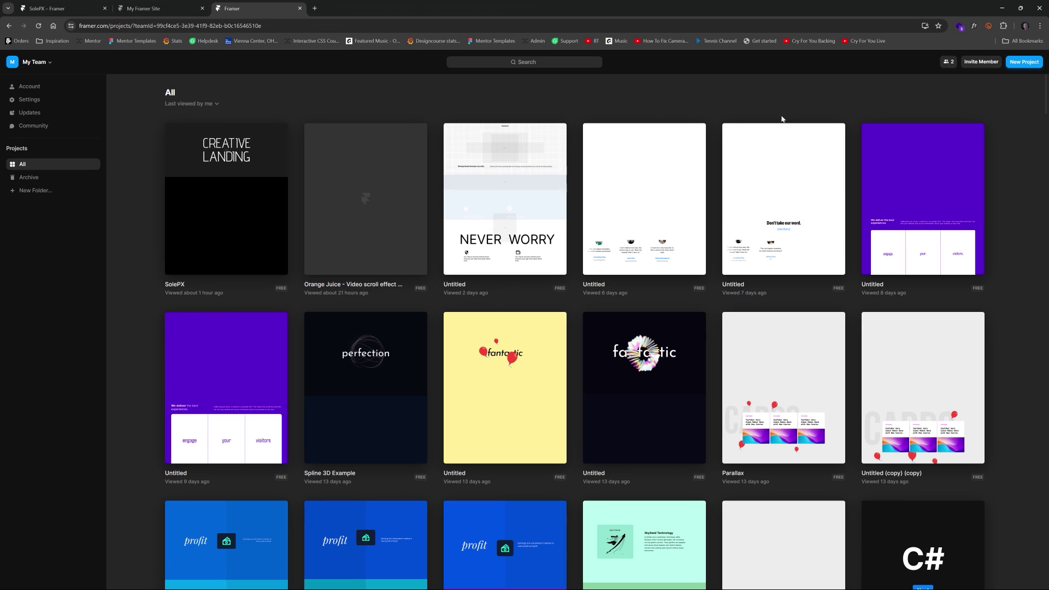
pyautogui.click(1011, 63)
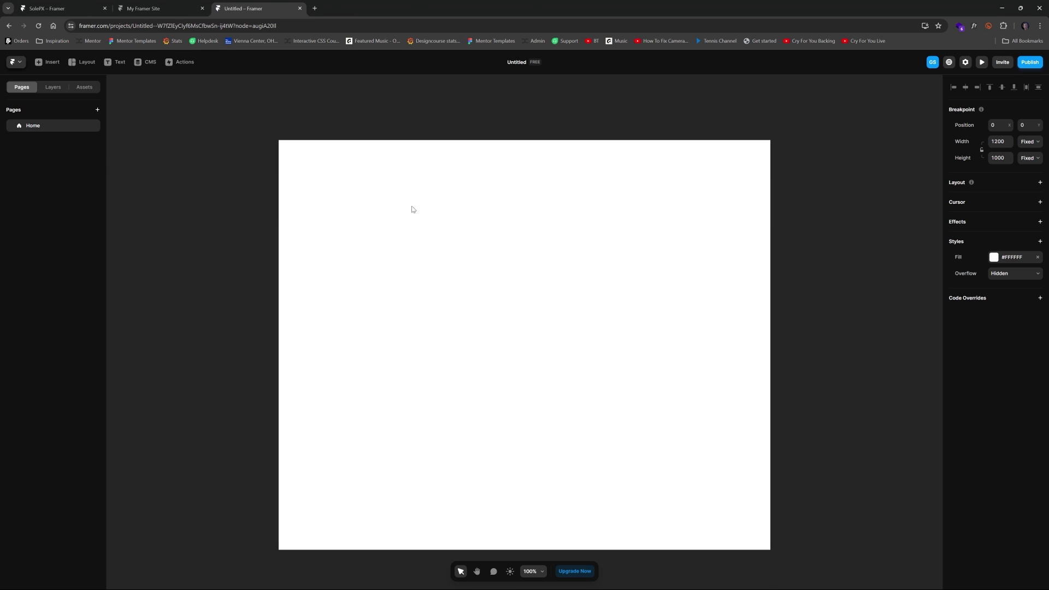
# - Make the page background black and give the page a stack layout
pyautogui.click(1006, 257)
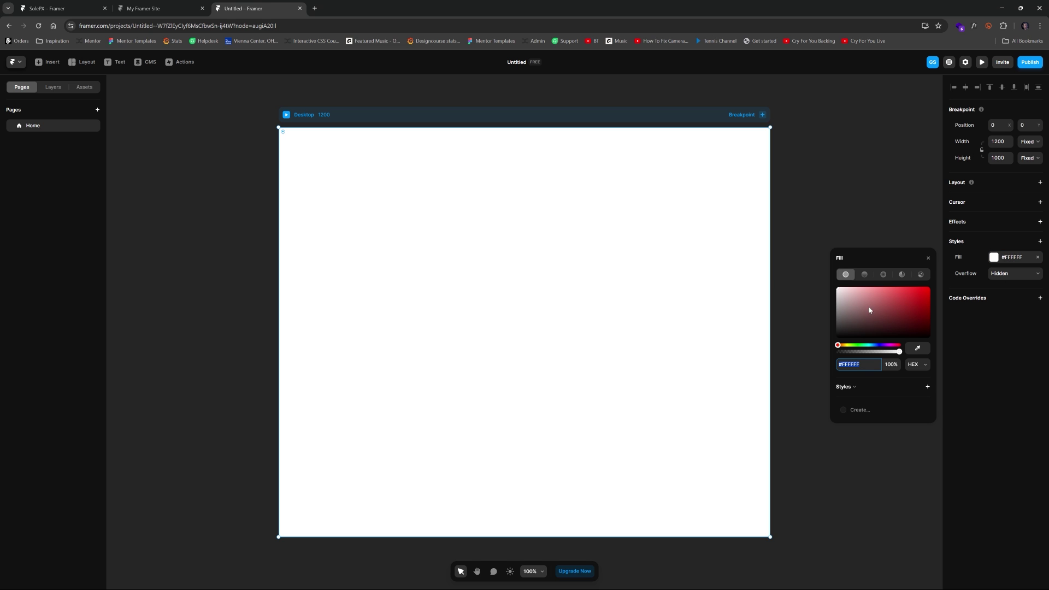
pyautogui.moveTo(866, 306); pyautogui.dragTo(936, 339)
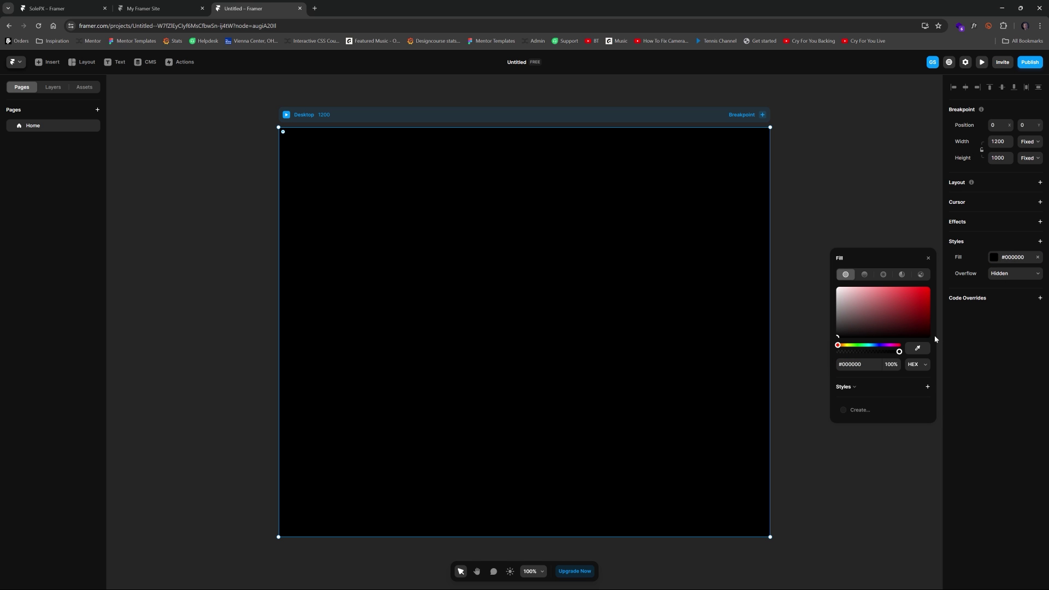
pyautogui.click(1040, 183)
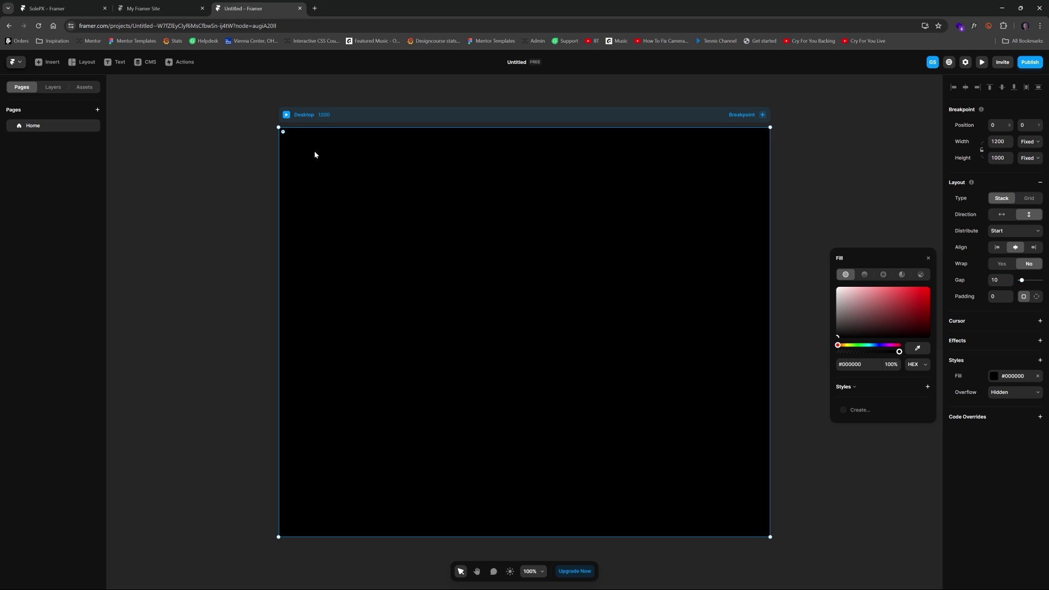
# - Draw a page-wide frame at the top, make it 100vh tall and set its position to Fixed
pyautogui.press('f')
pyautogui.moveTo(615, 332); pyautogui.dragTo(770, 421)
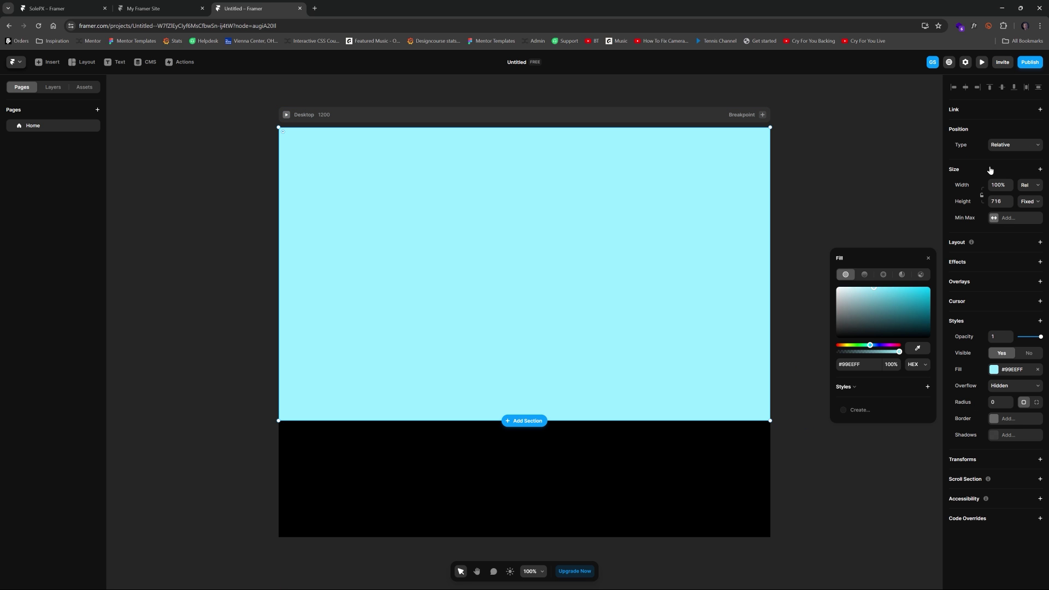
pyautogui.click(1004, 185)
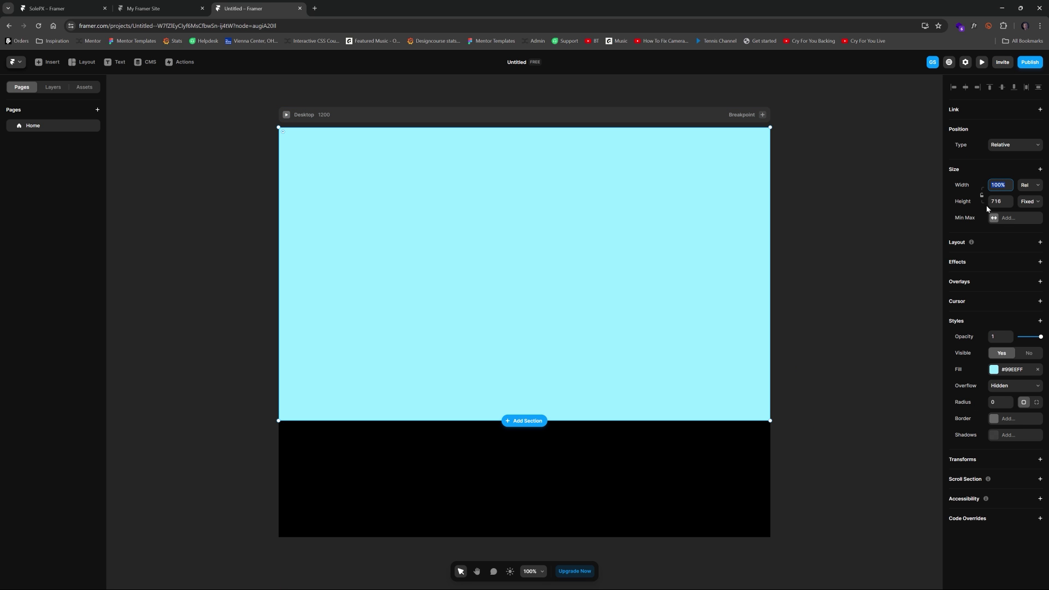
pyautogui.click(995, 202)
pyautogui.press('Return')
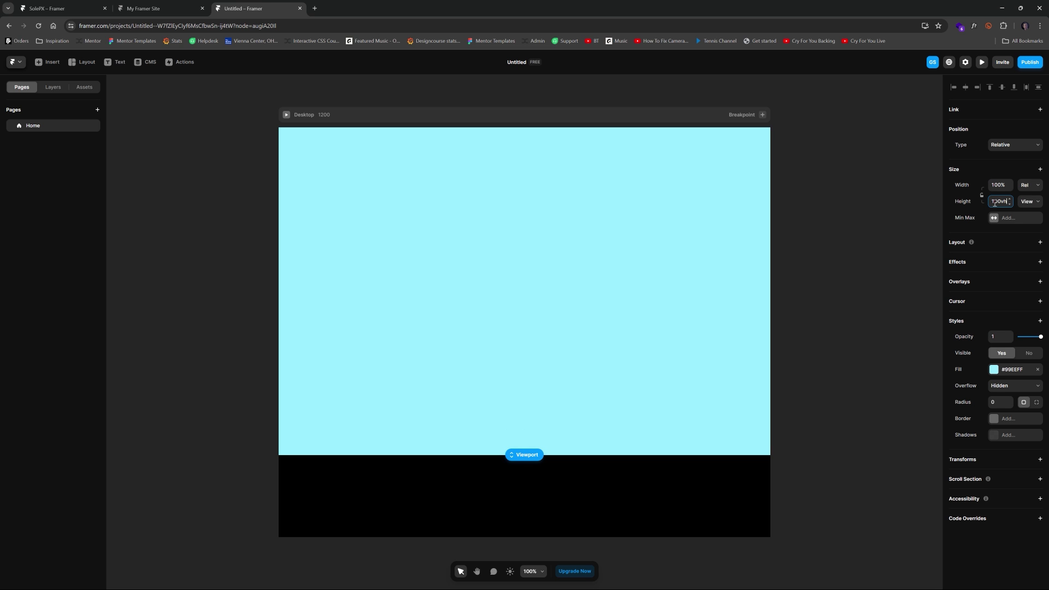
pyautogui.click(1020, 145)
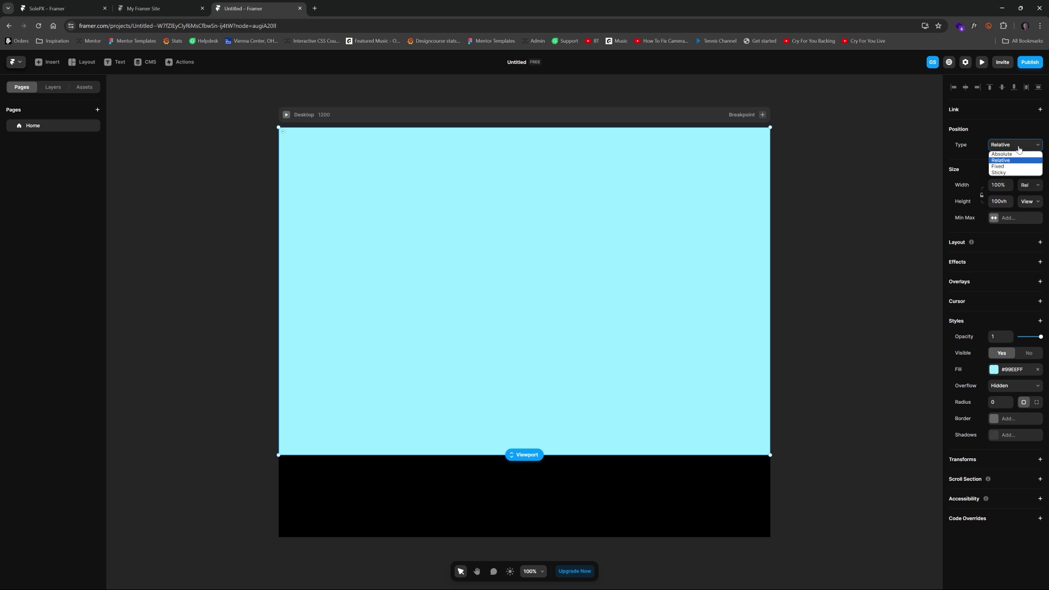
pyautogui.click(1010, 166)
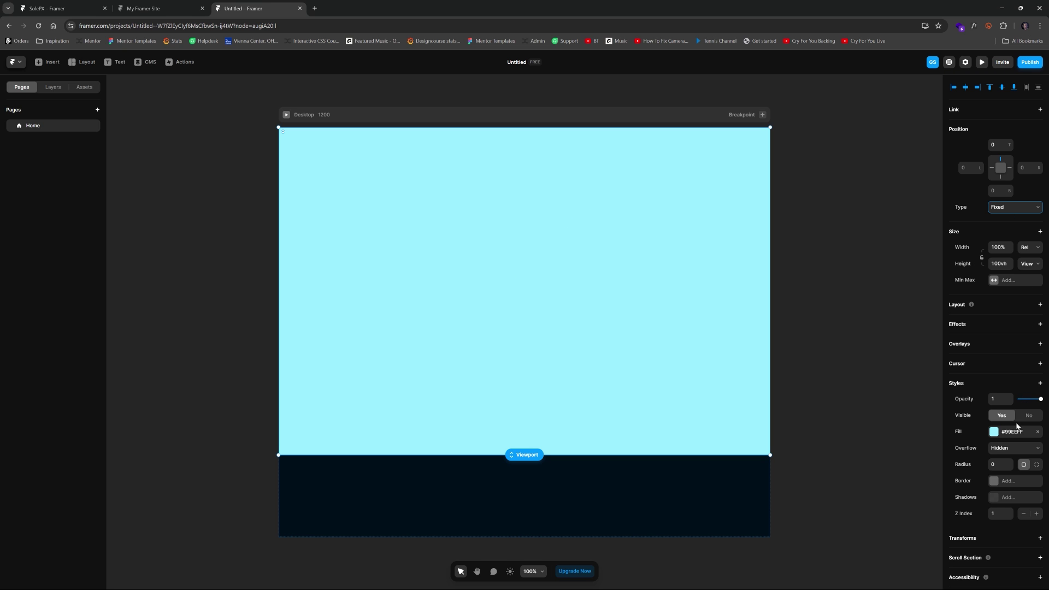
# - Remove the frame's cyan fill and reselect the fixed frame
pyautogui.click(1037, 433)
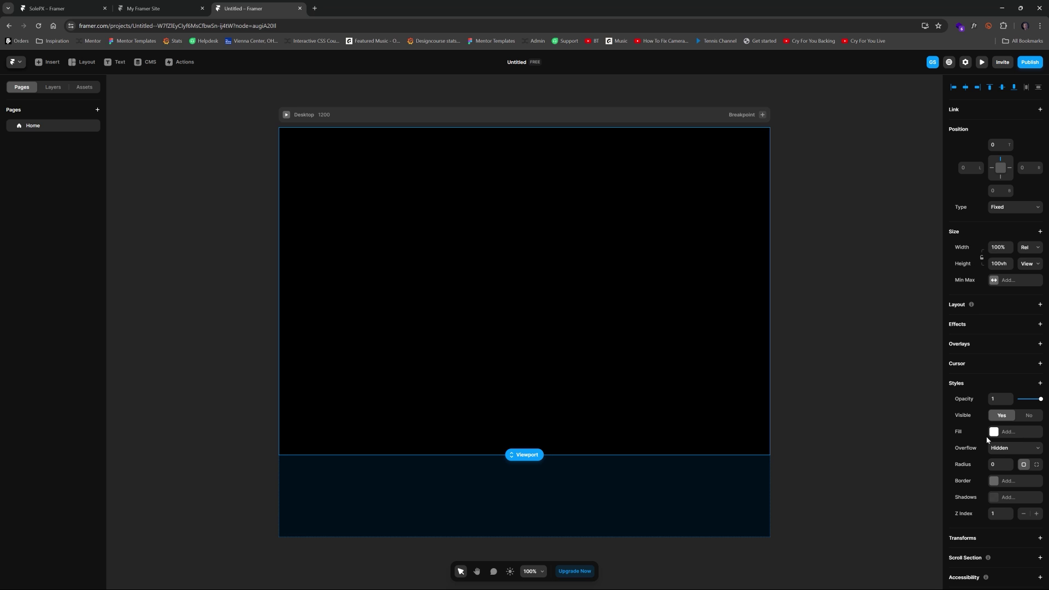
pyautogui.click(595, 111)
pyautogui.click(631, 210)
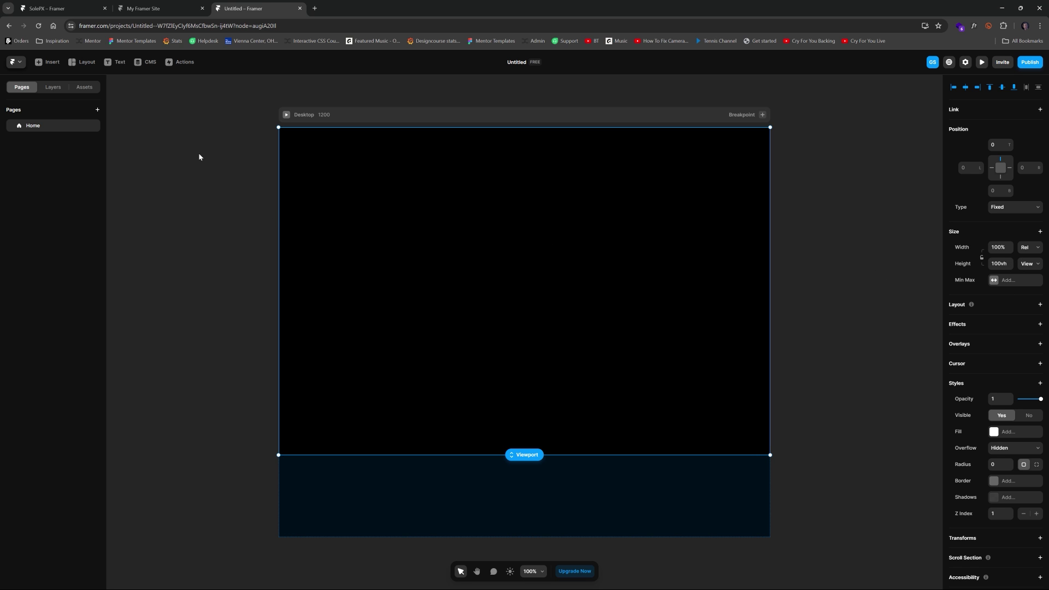
# - Insert a video element and move it into the black fixed frame
pyautogui.click(51, 62)
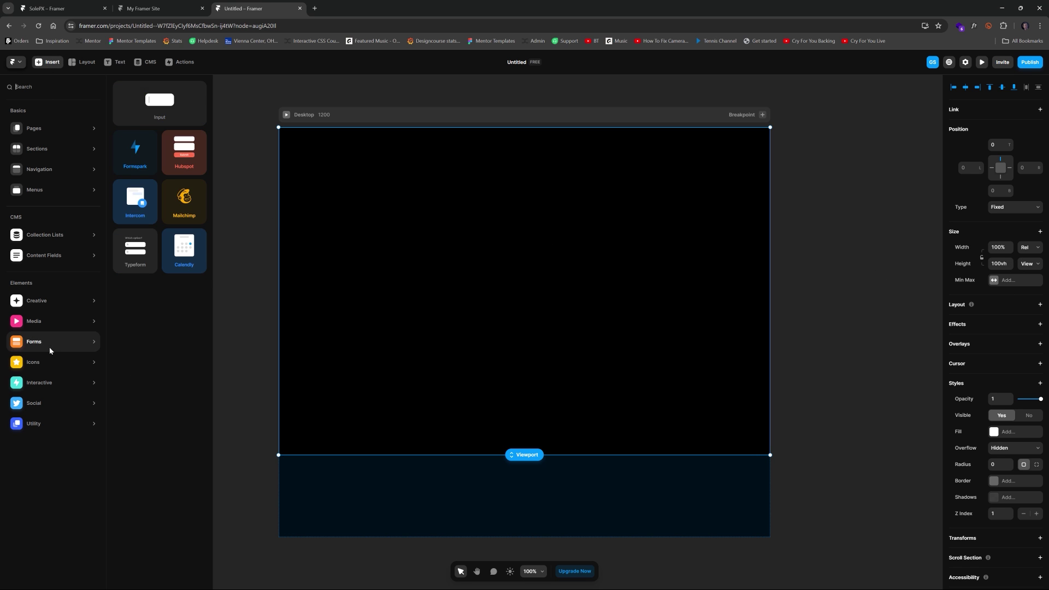
pyautogui.moveTo(47, 328)
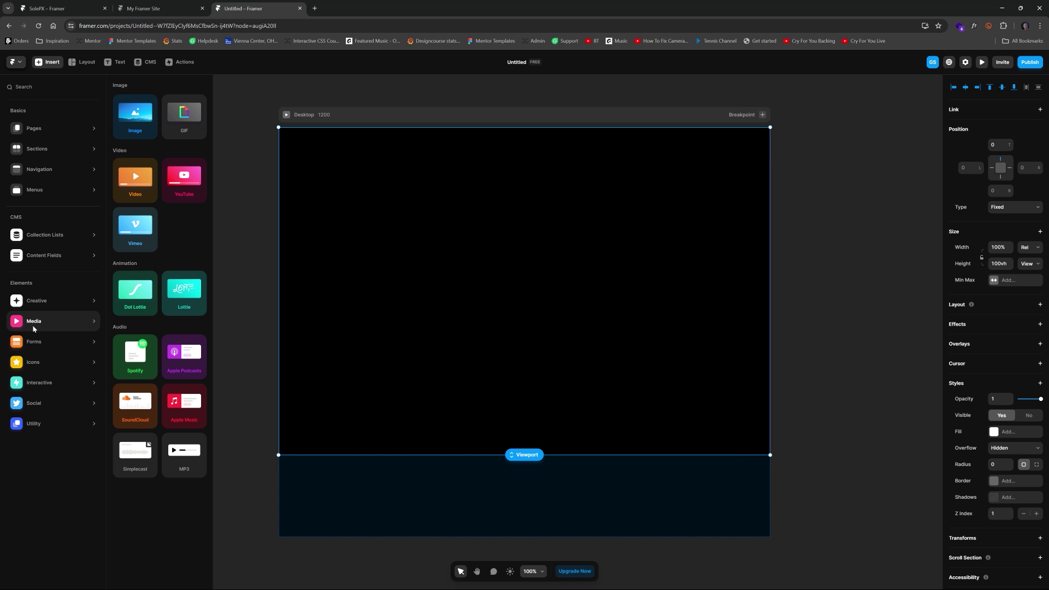
pyautogui.click(135, 176)
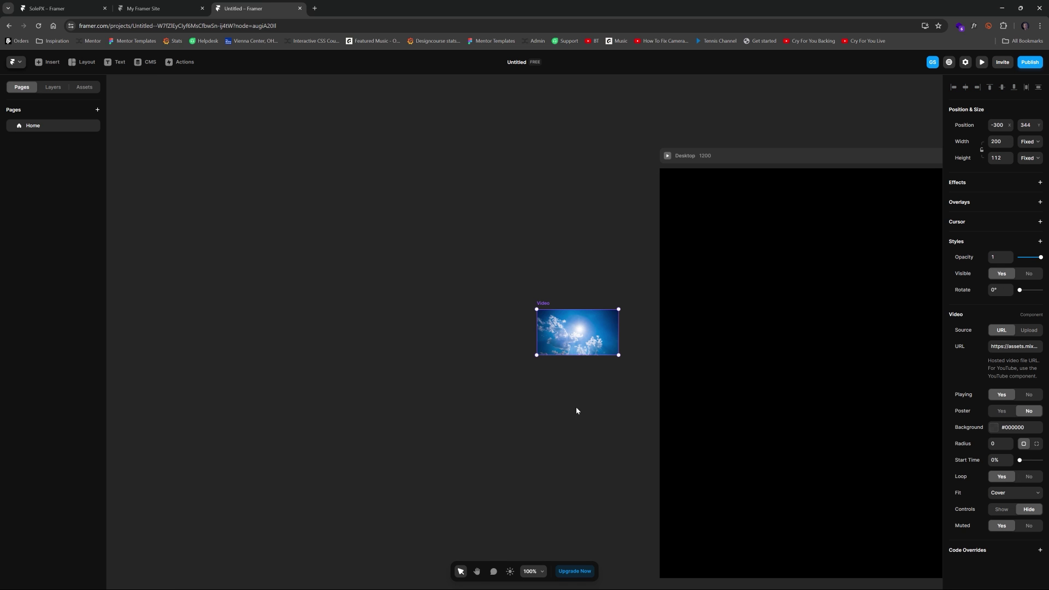
pyautogui.moveTo(576, 411); pyautogui.dragTo(245, 351)
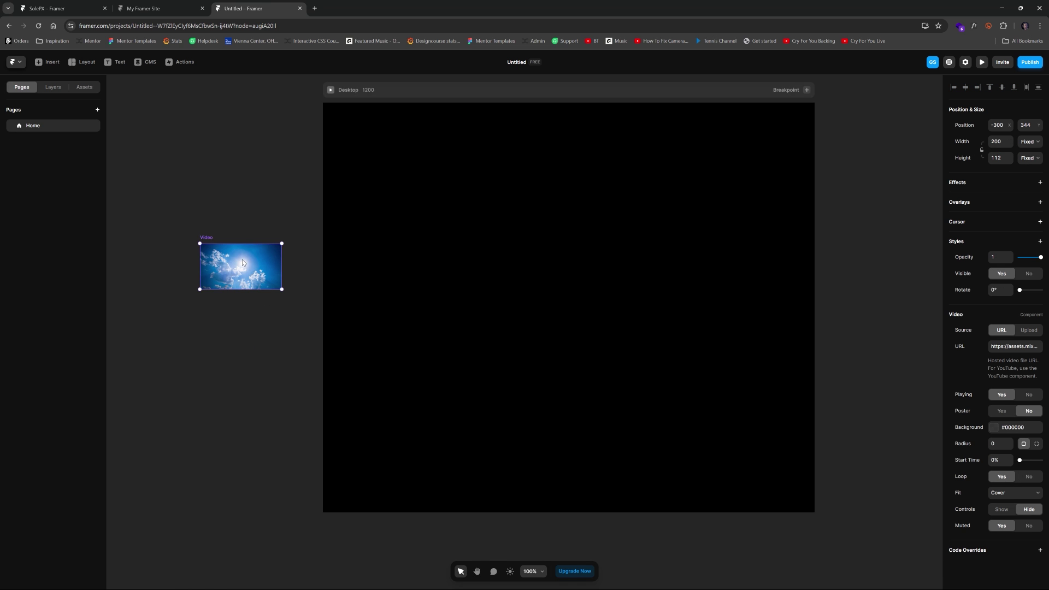
pyautogui.moveTo(243, 268); pyautogui.dragTo(569, 257)
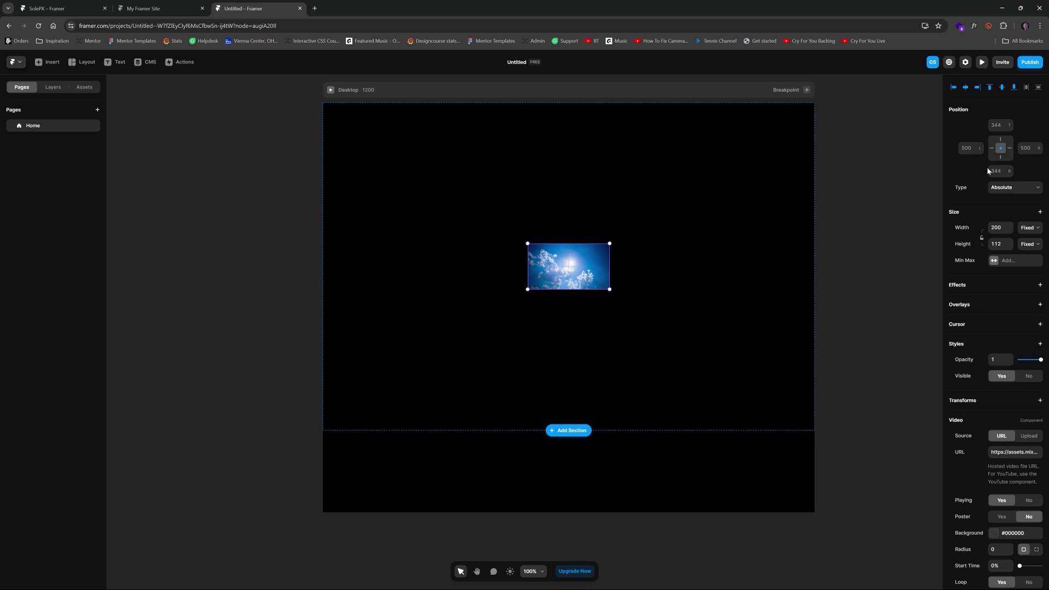
# - Stretch the video to 100% width and 100% height, then switch to the SolePX project
pyautogui.click(1003, 230)
pyautogui.press('Return')
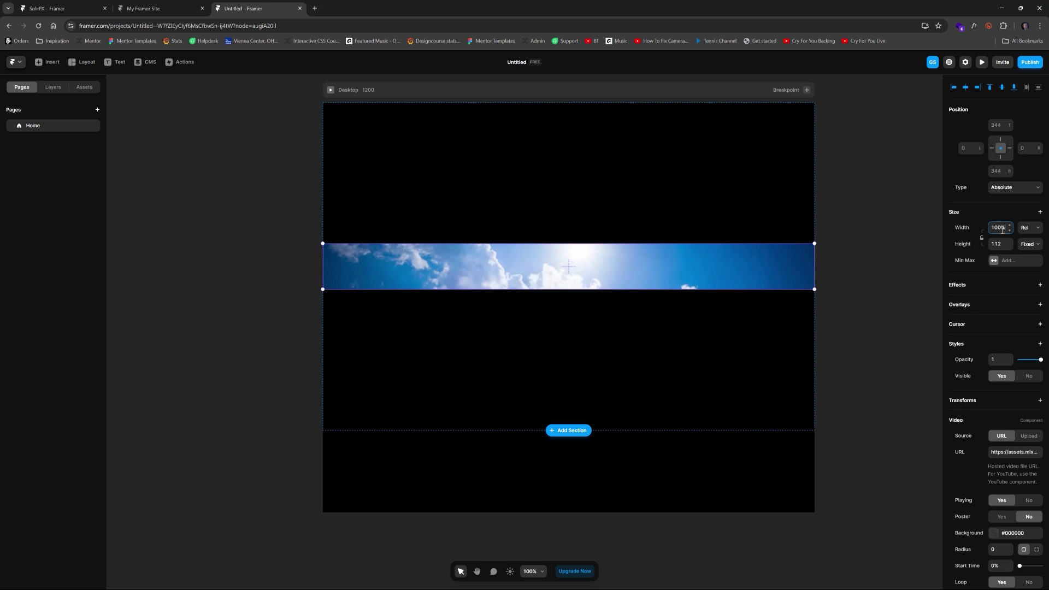
pyautogui.click(999, 243)
pyautogui.write('100%')
pyautogui.press('Return')
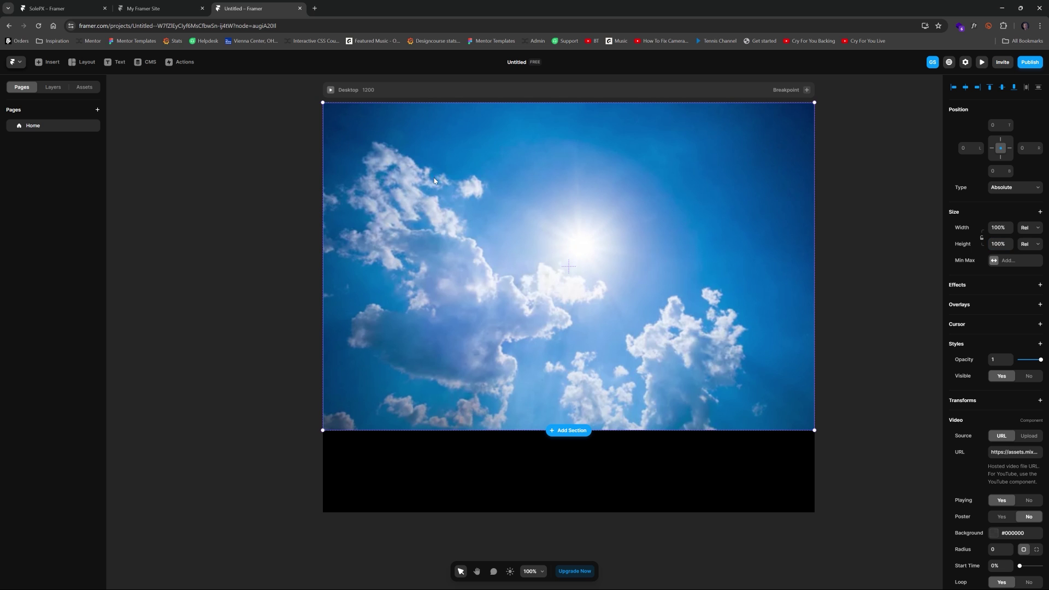
pyautogui.hotkey('ctrl', 'Tab')
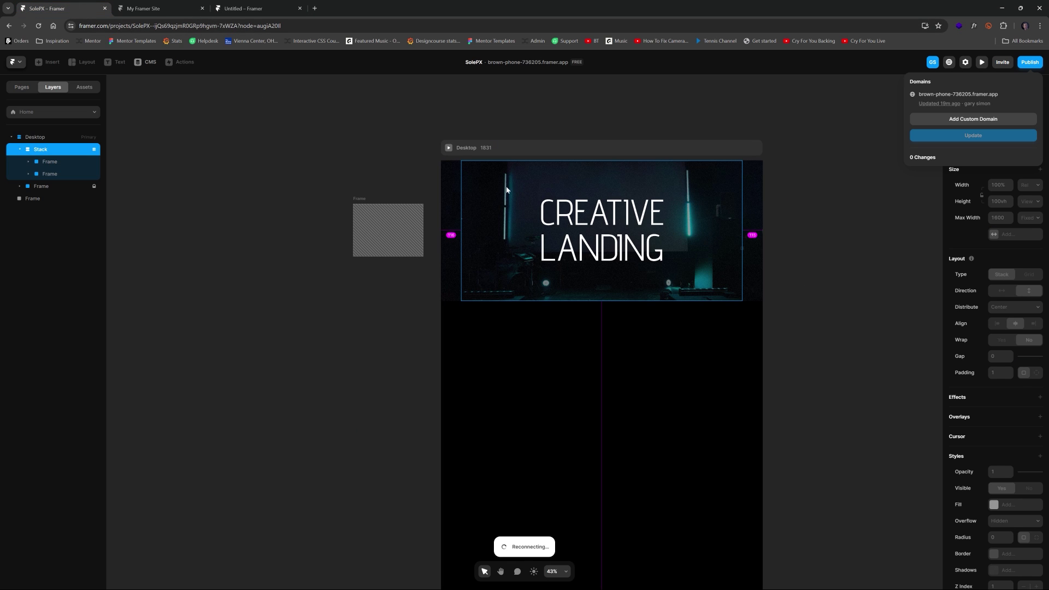
# - In SolePX, select the hero's Video layer and its source URL, then return to Untitled
pyautogui.click(41, 186)
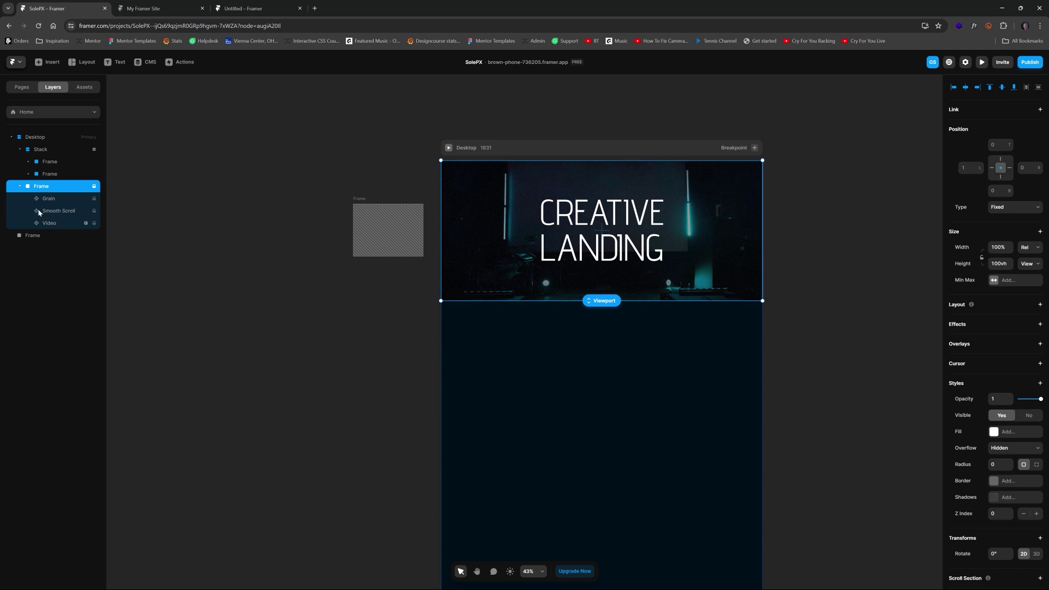
pyautogui.click(49, 223)
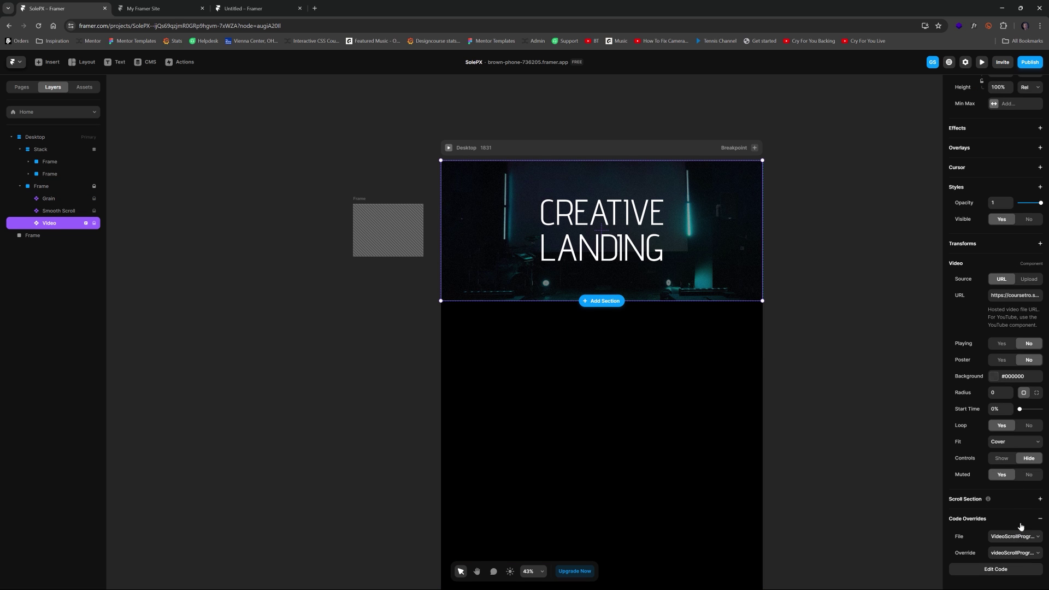
pyautogui.click(1021, 295)
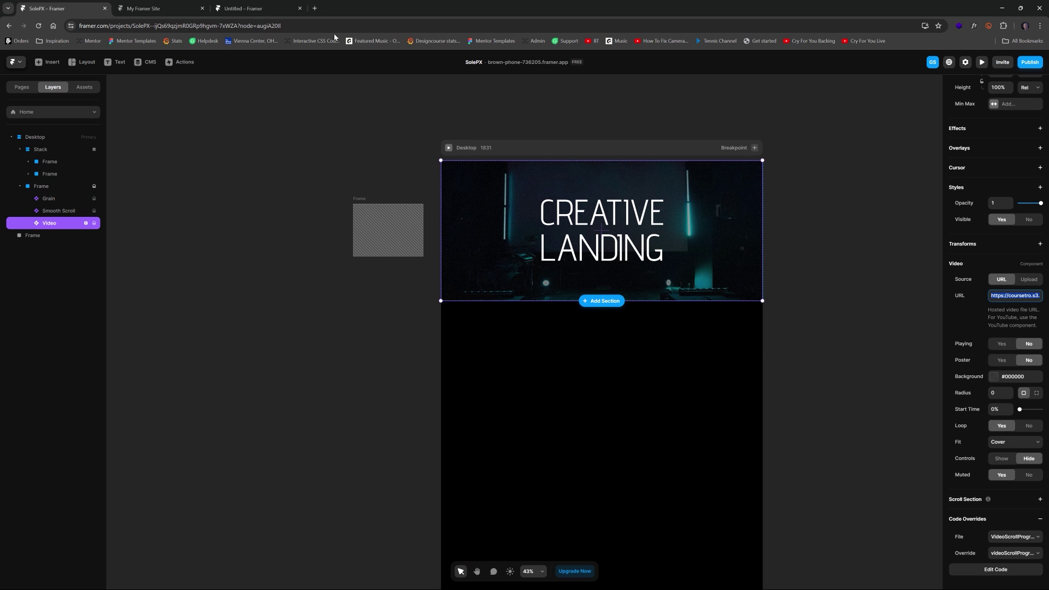
pyautogui.click(241, 8)
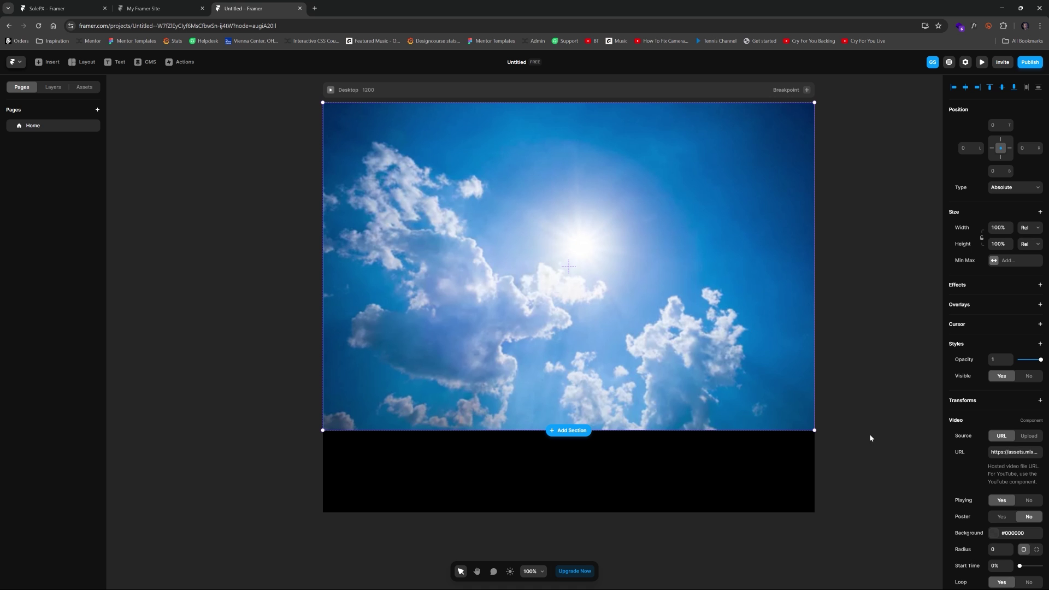
# - Paste the header-try1.mp4 link into the video's URL field and deselect it
pyautogui.scroll(-2, 1026, 358)
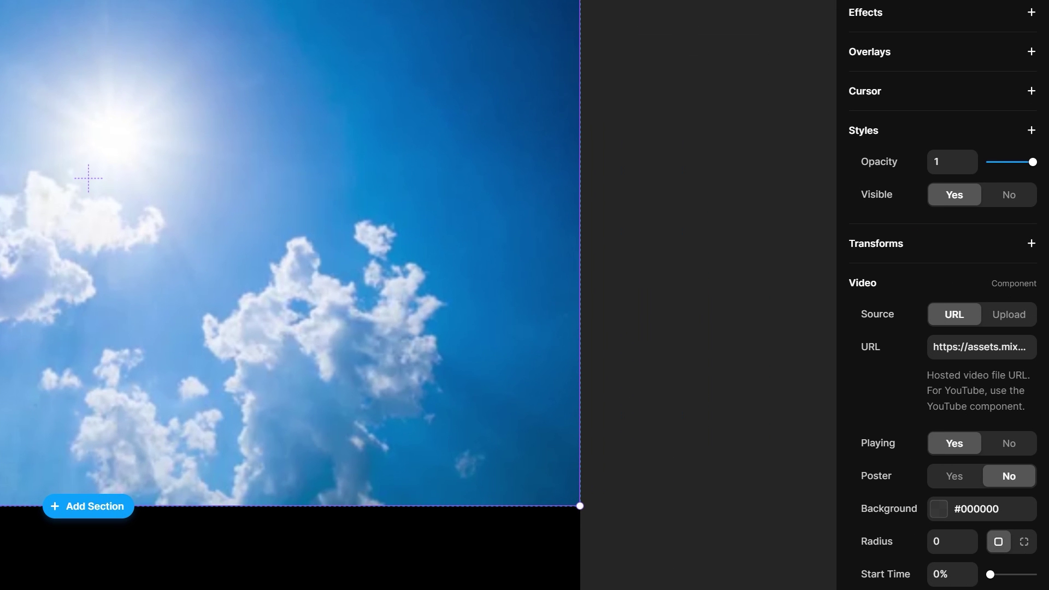
pyautogui.click(1015, 352)
pyautogui.hotkey('ctrl', 'v')
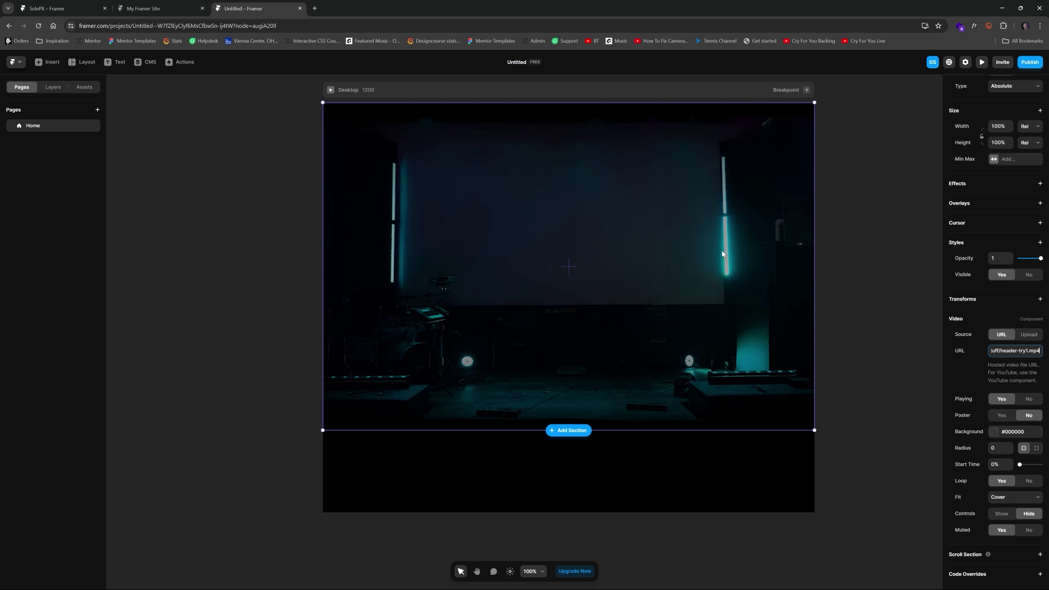
pyautogui.click(857, 197)
# - Preview the page widened to 1846 px, then close the preview
pyautogui.click(982, 62)
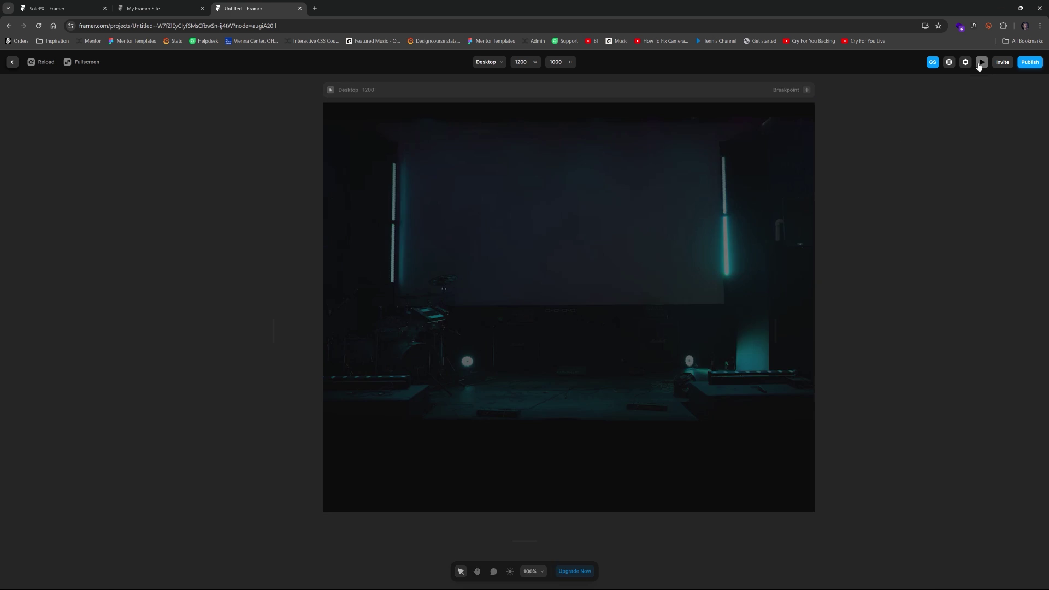
pyautogui.moveTo(780, 328); pyautogui.dragTo(911, 330)
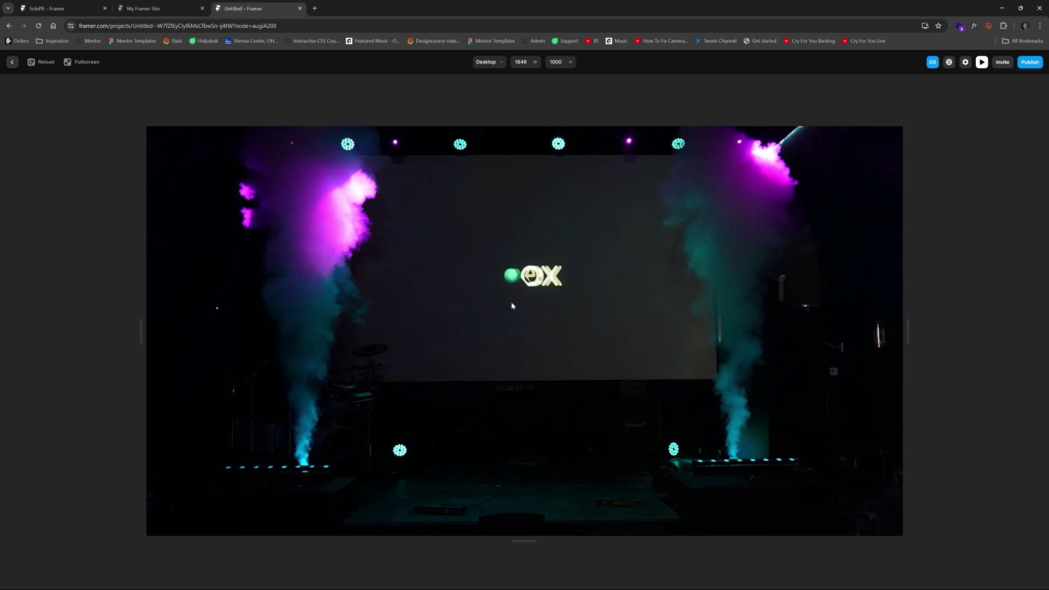
pyautogui.click(12, 63)
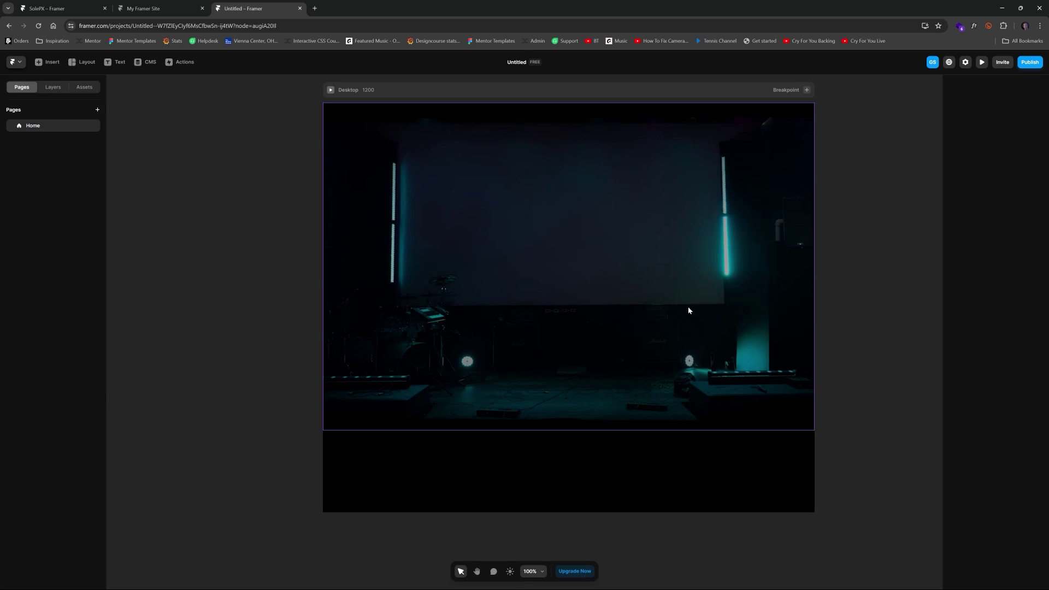
# - Set the stage video's Playing option to No, recheck the preview, and switch to SolePX
pyautogui.click(688, 307)
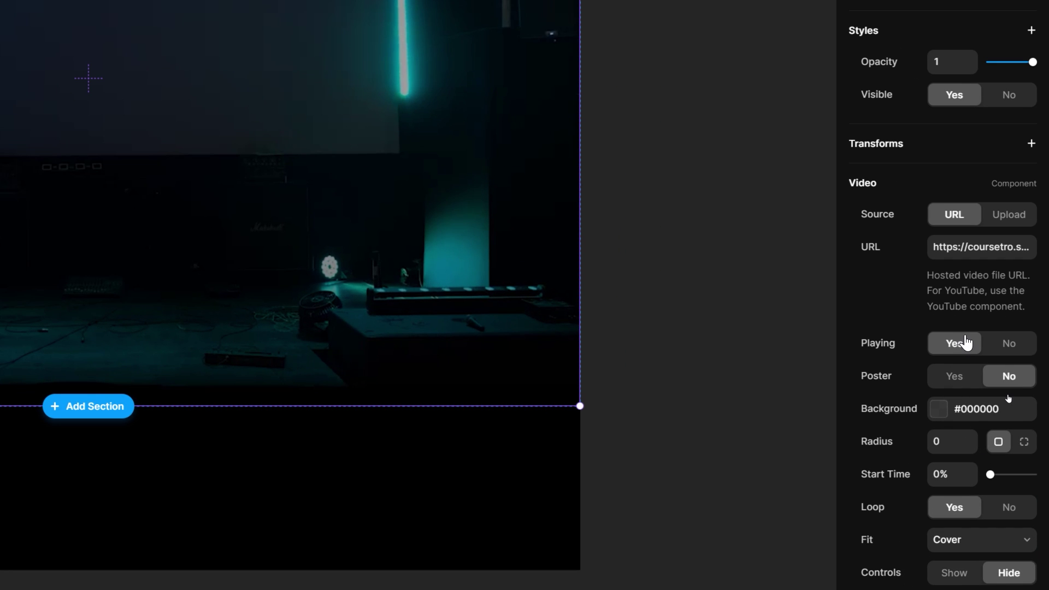
pyautogui.click(1002, 345)
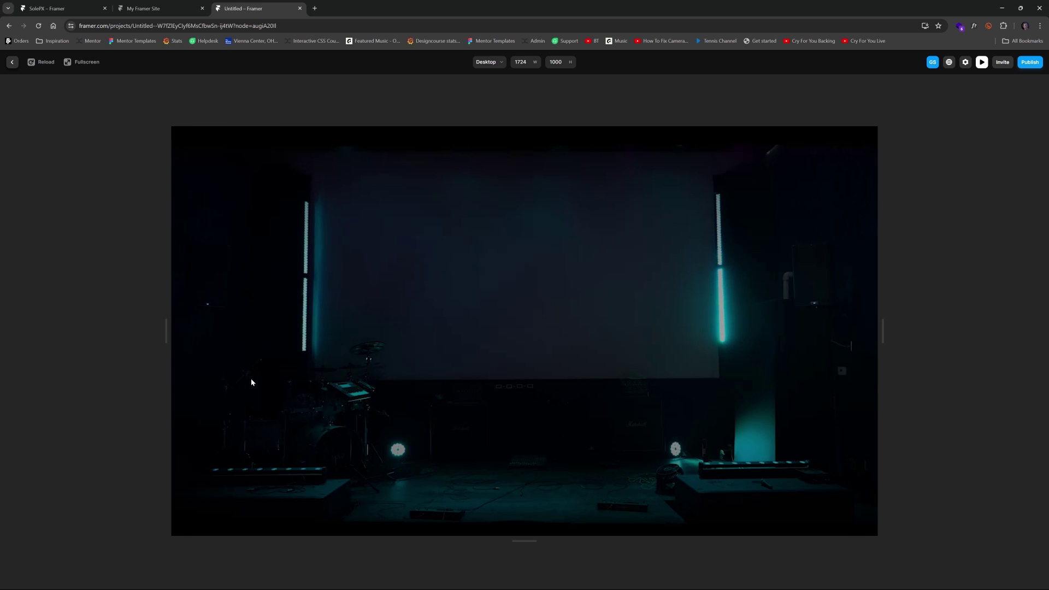
pyautogui.click(12, 62)
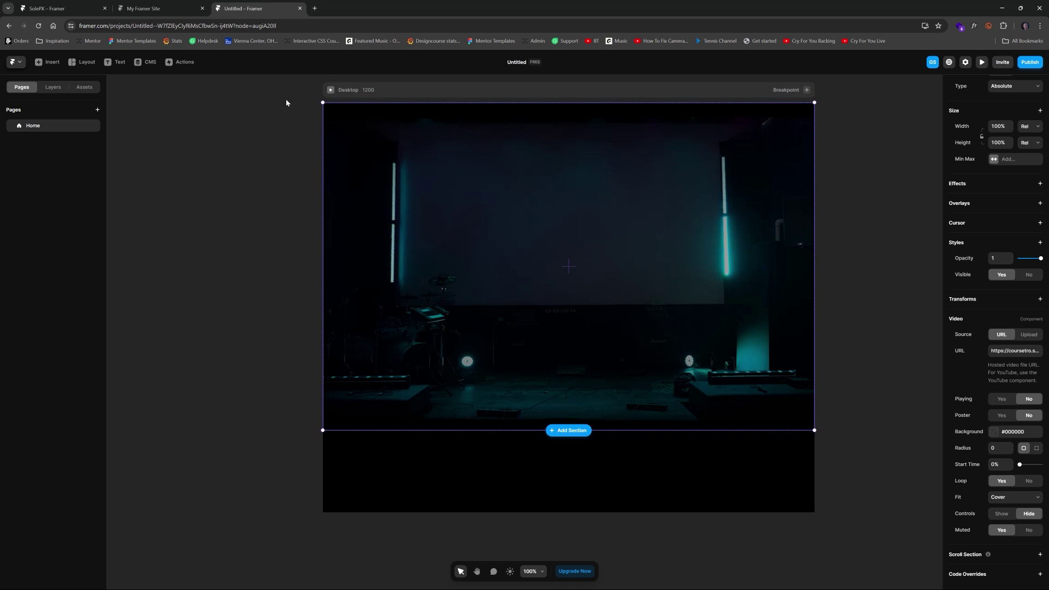
pyautogui.click(79, 11)
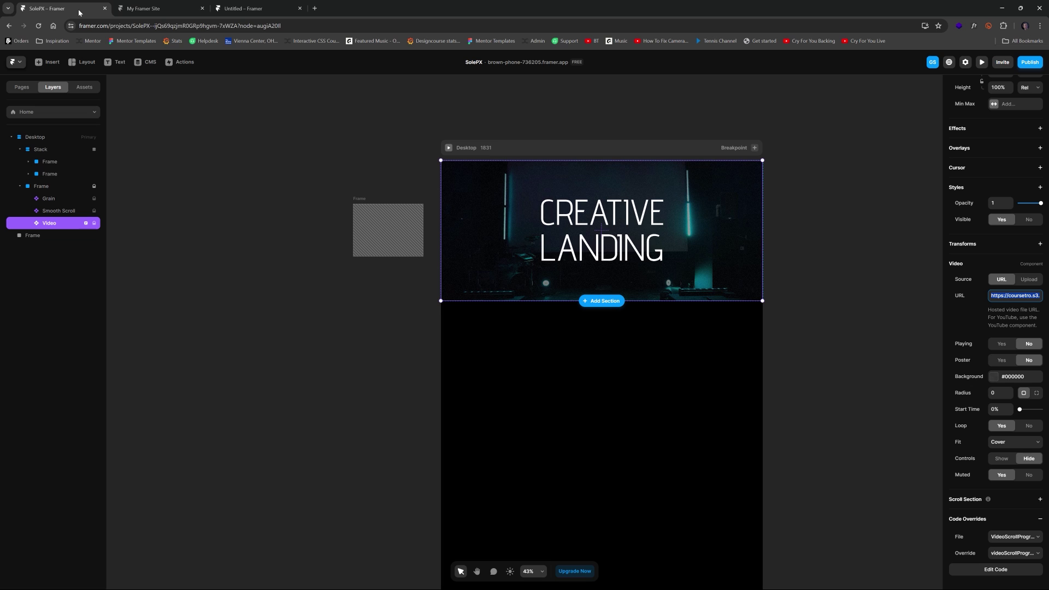
# - Open SolePX's VideoScrollProgress.tsx under Assets > Code and copy all its override code
pyautogui.click(85, 89)
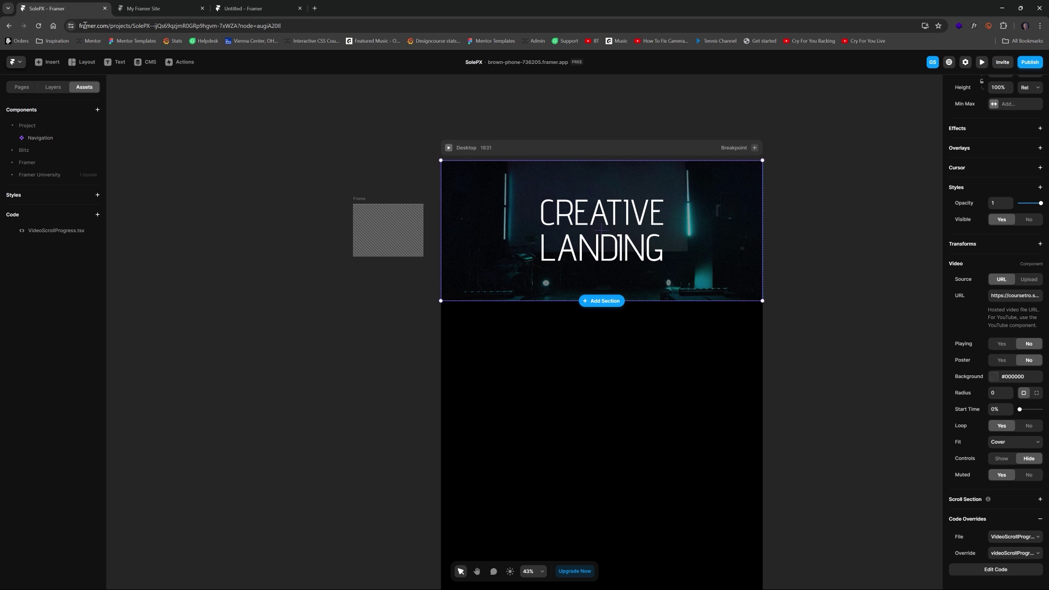
pyautogui.click(243, 8)
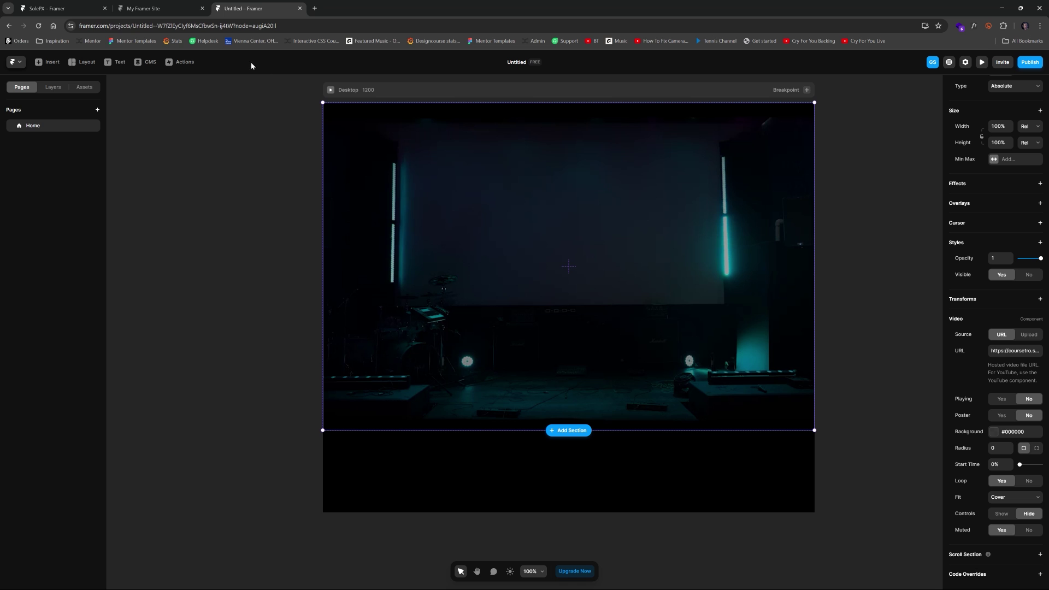
pyautogui.click(82, 8)
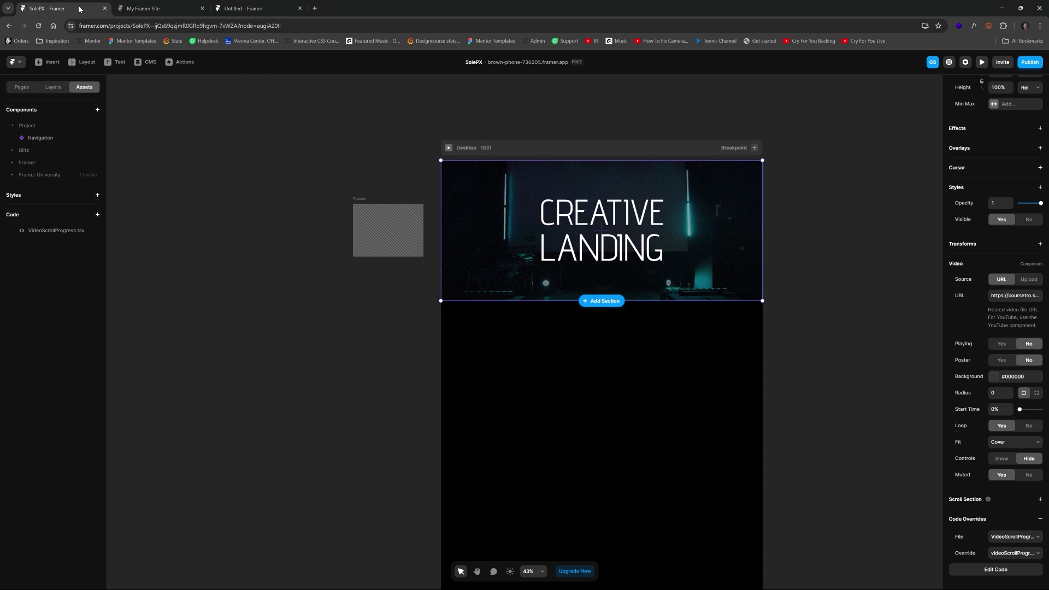
pyautogui.click(47, 232)
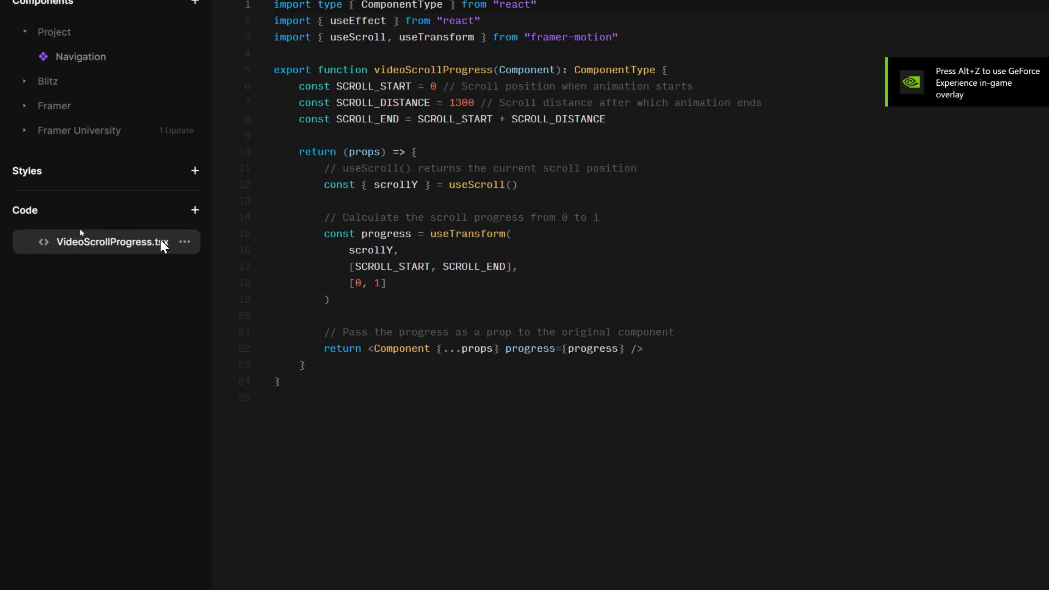
pyautogui.click(364, 152)
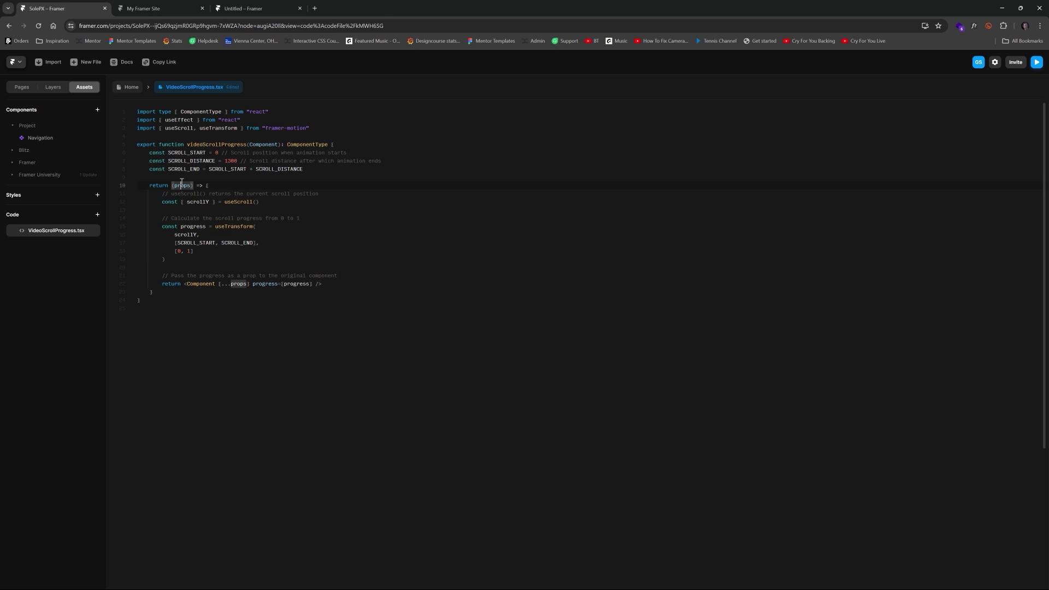
pyautogui.hotkey('ctrl', 'a')
pyautogui.hotkey('ctrl', 'c')
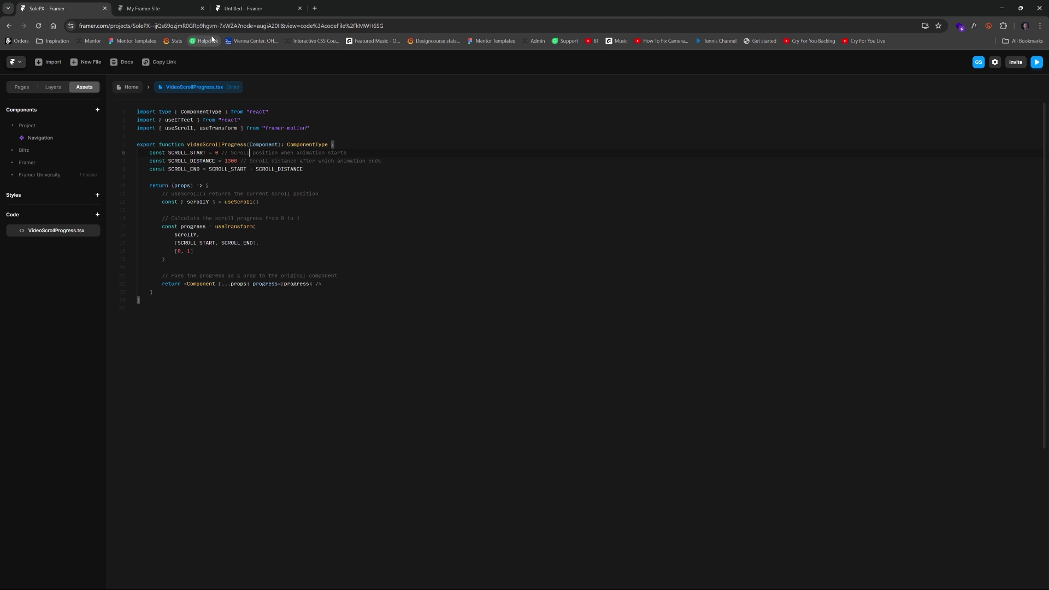
pyautogui.click(243, 8)
# - Create a new code file titled VideoScrollProgress from the Assets panel
pyautogui.click(85, 87)
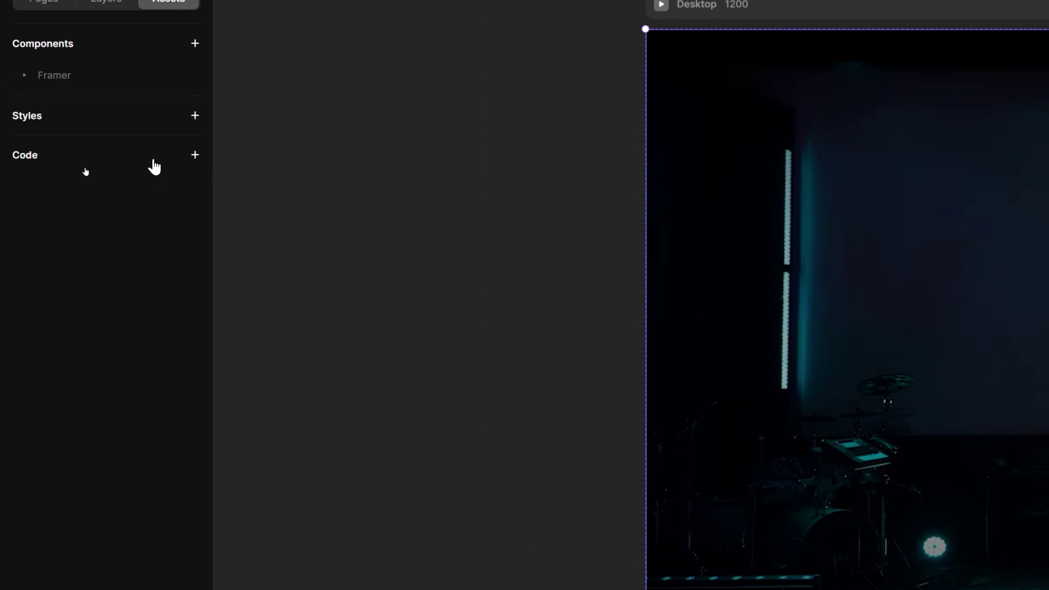
pyautogui.click(98, 166)
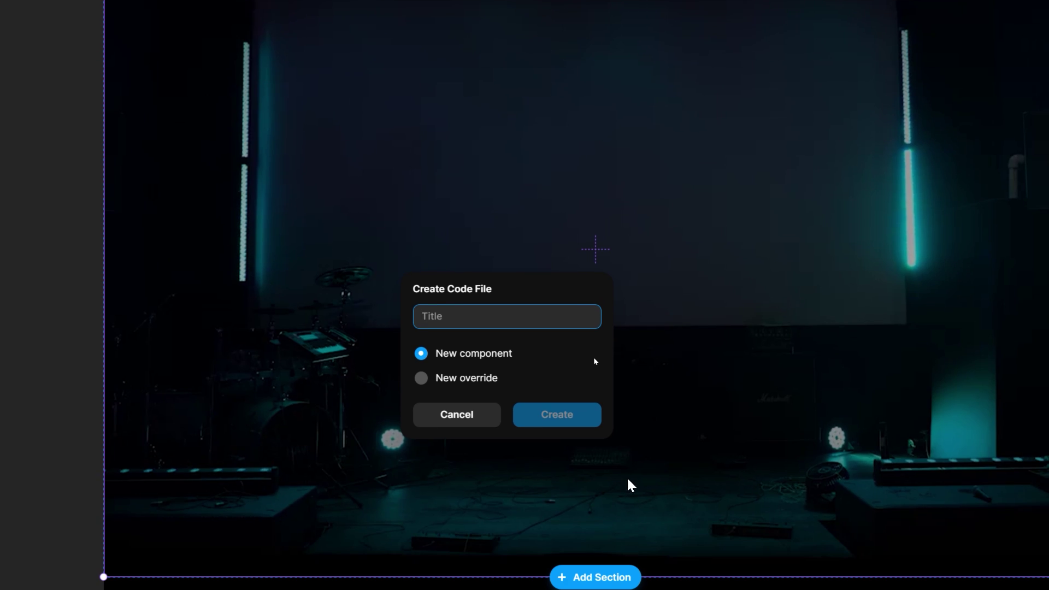
pyautogui.write('VideoScro')
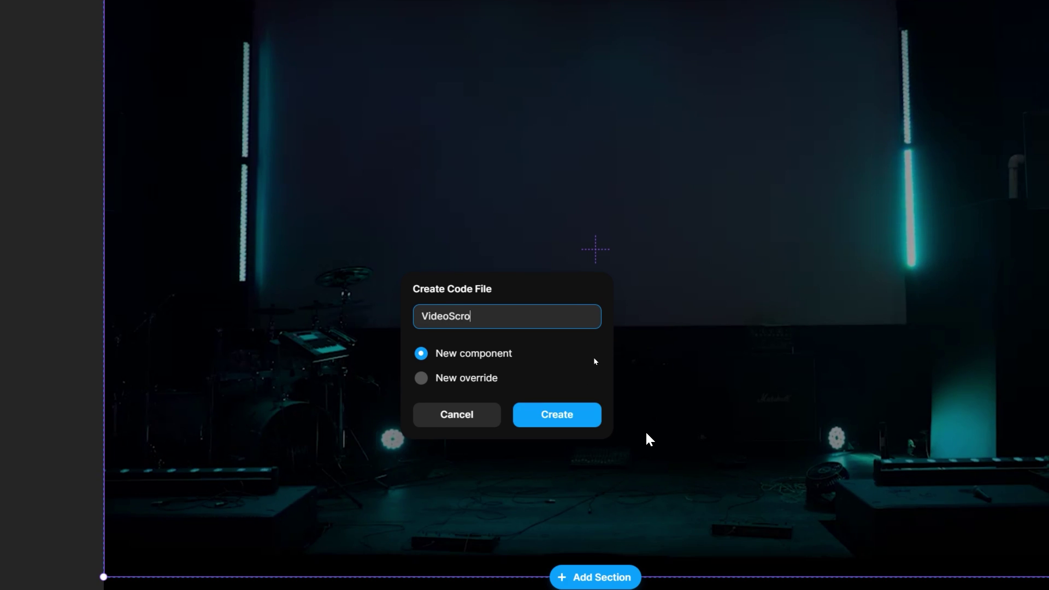
pyautogui.write('llProgress')
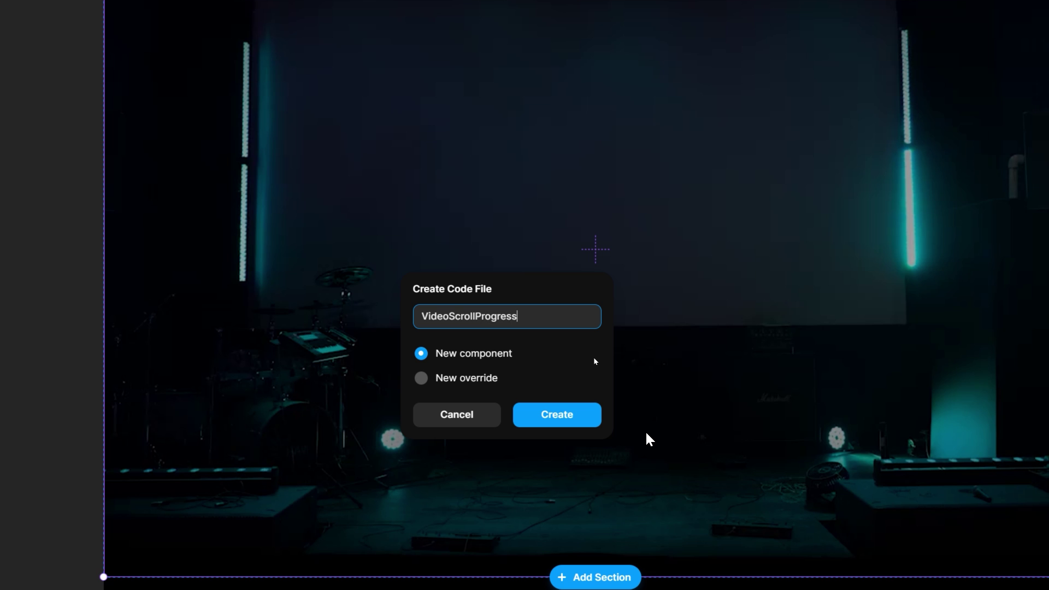
pyautogui.click(557, 414)
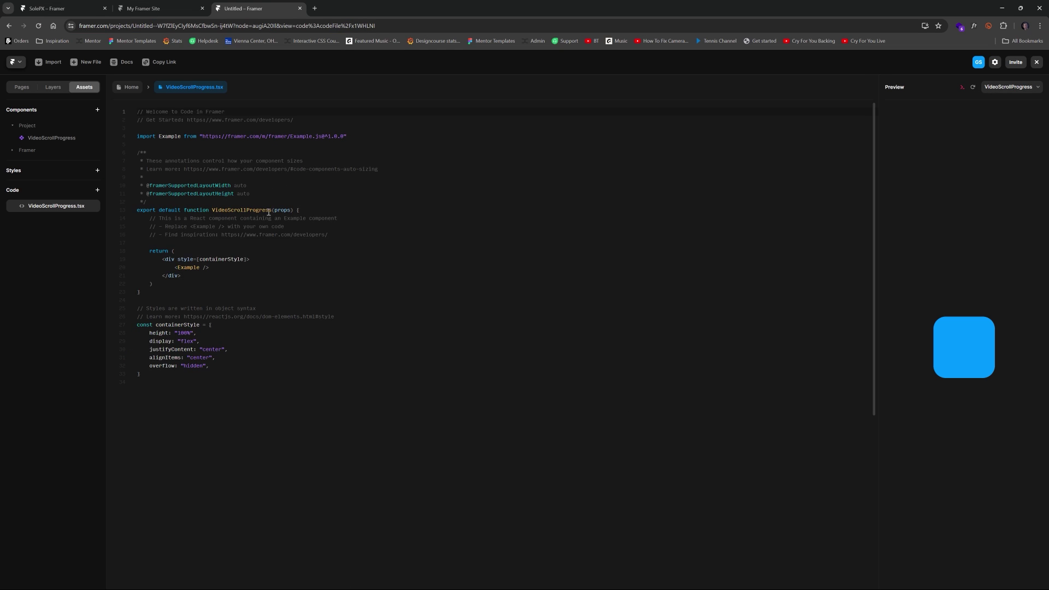
# - Replace the starter template with the copied scroll-progress override code
pyautogui.hotkey('ctrl', 'a')
pyautogui.hotkey('ctrl', 'v')
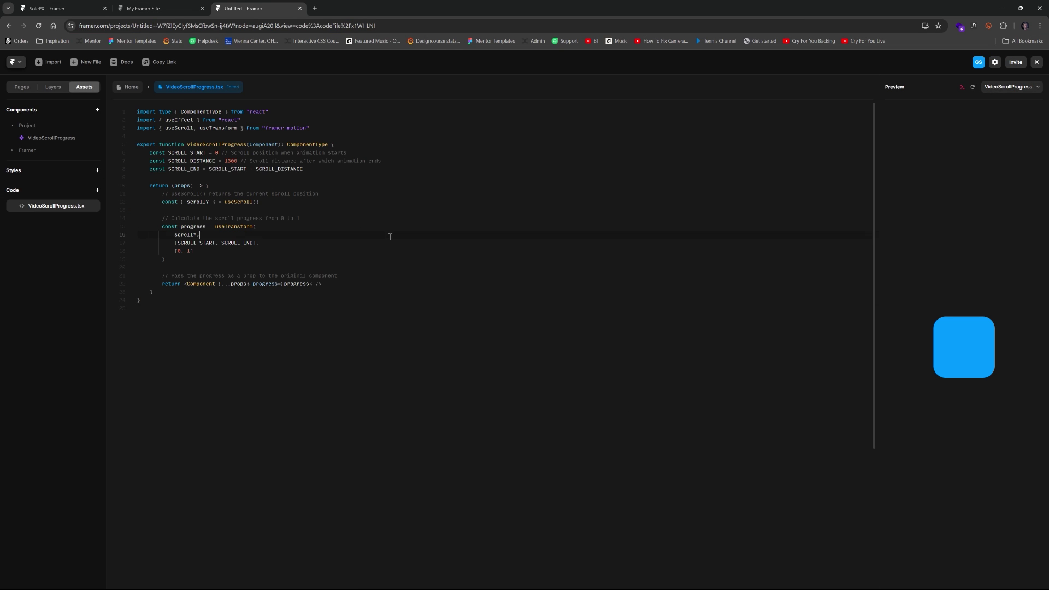
pyautogui.click(389, 235)
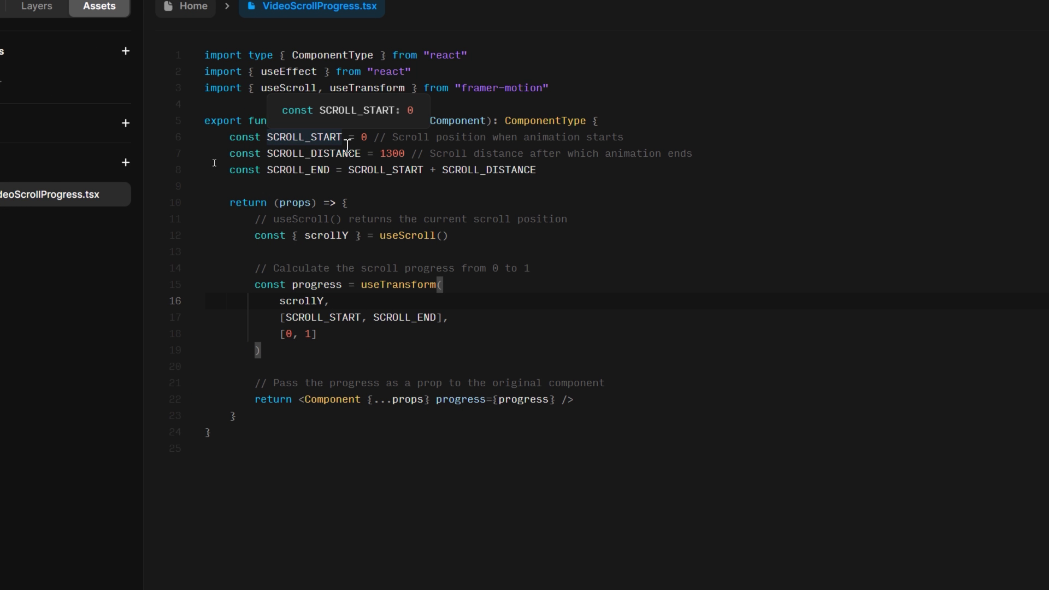
# - Inspect the SCROLL_START and SCROLL_DISTANCE constants, checking the 1300 px scroll distance
pyautogui.click(538, 151)
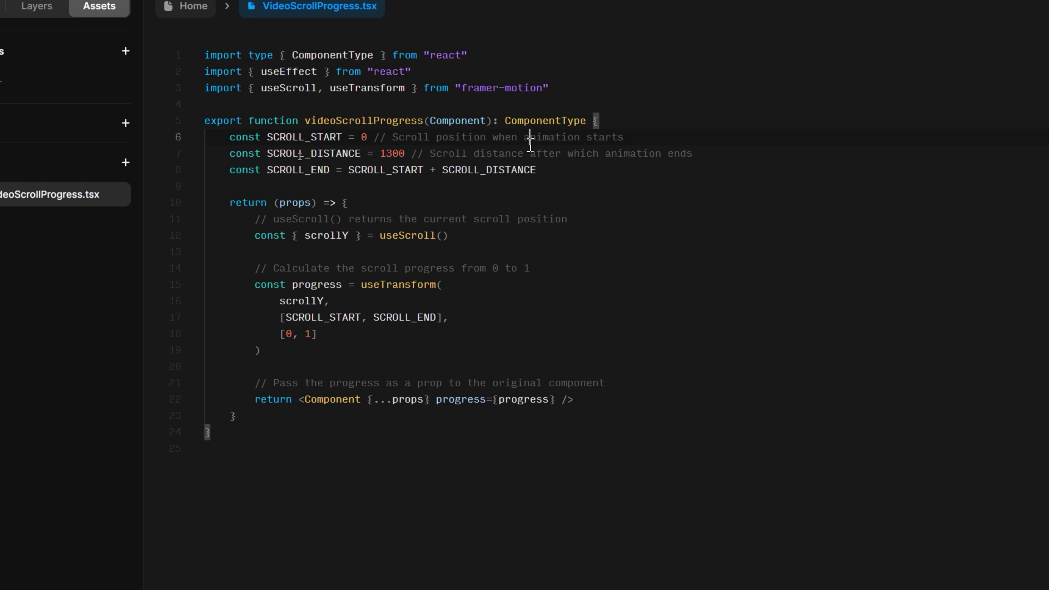
pyautogui.click(599, 136)
pyautogui.doubleClick(404, 153)
pyautogui.click(405, 154)
pyautogui.press('Down')
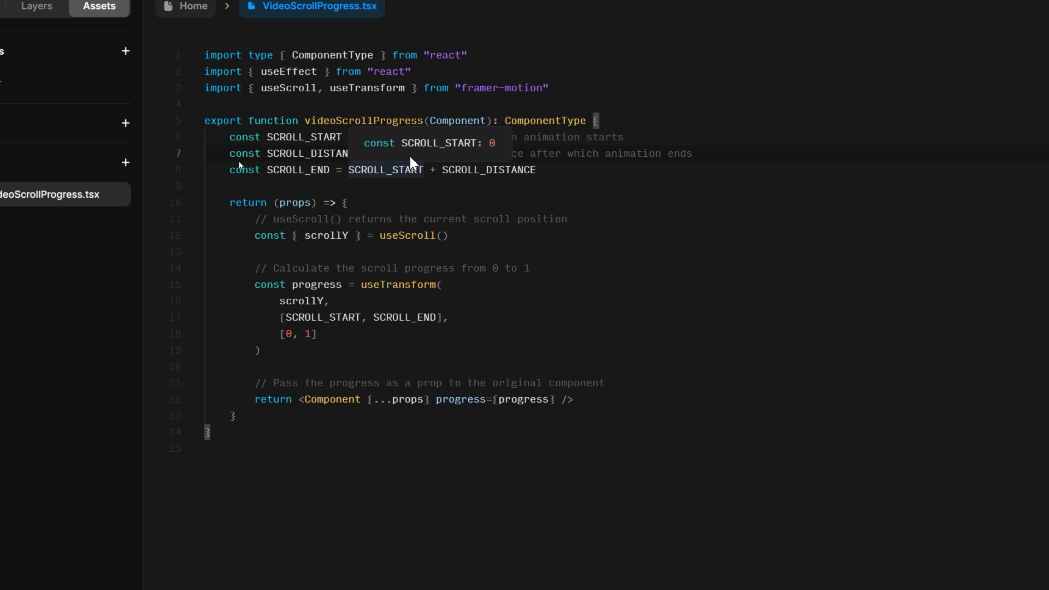
pyautogui.press('Right')
pyautogui.press('Right')
pyautogui.press('Right')
pyautogui.press('Right')
pyautogui.doubleClick(405, 153)
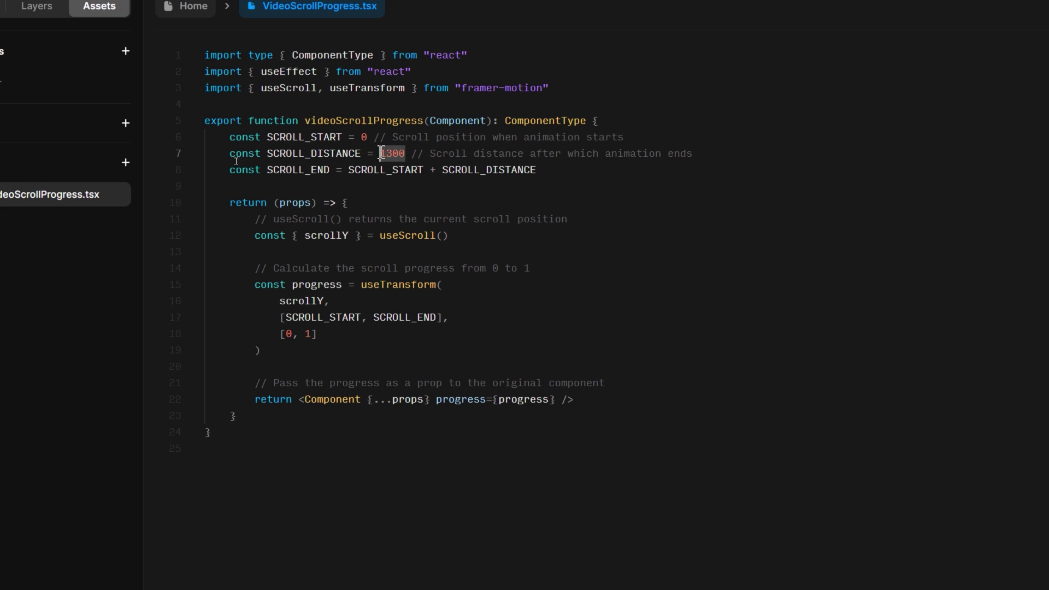
pyautogui.click(430, 154)
pyautogui.moveTo(406, 154); pyautogui.dragTo(381, 154)
pyautogui.click(415, 156)
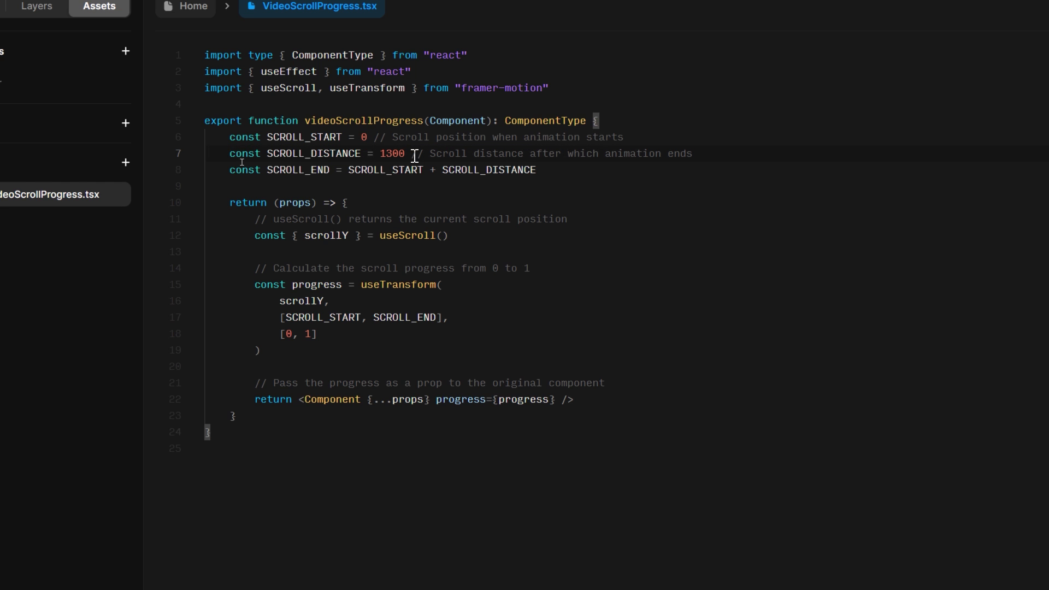
# - Close the code editor and preview the page widened to 1698 px
pyautogui.click(466, 145)
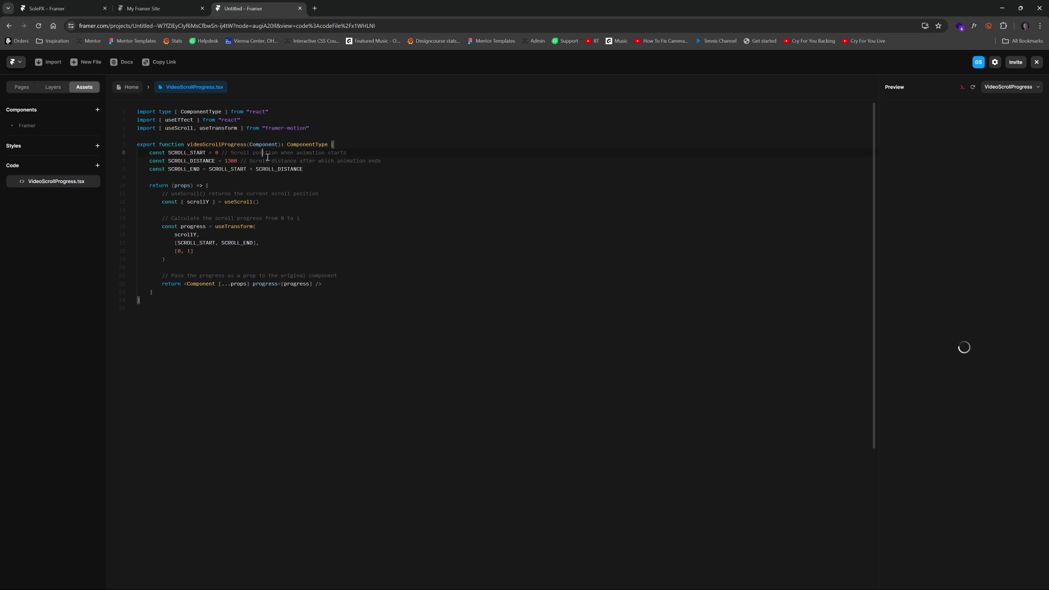
pyautogui.click(131, 87)
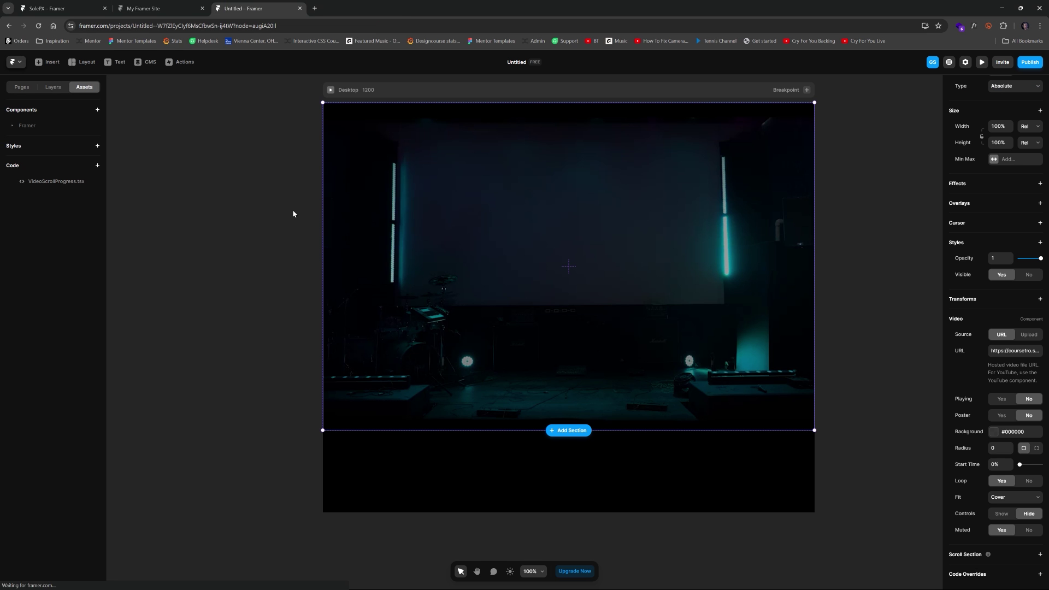
pyautogui.click(982, 62)
pyautogui.moveTo(780, 324); pyautogui.dragTo(878, 328)
pyautogui.click(12, 62)
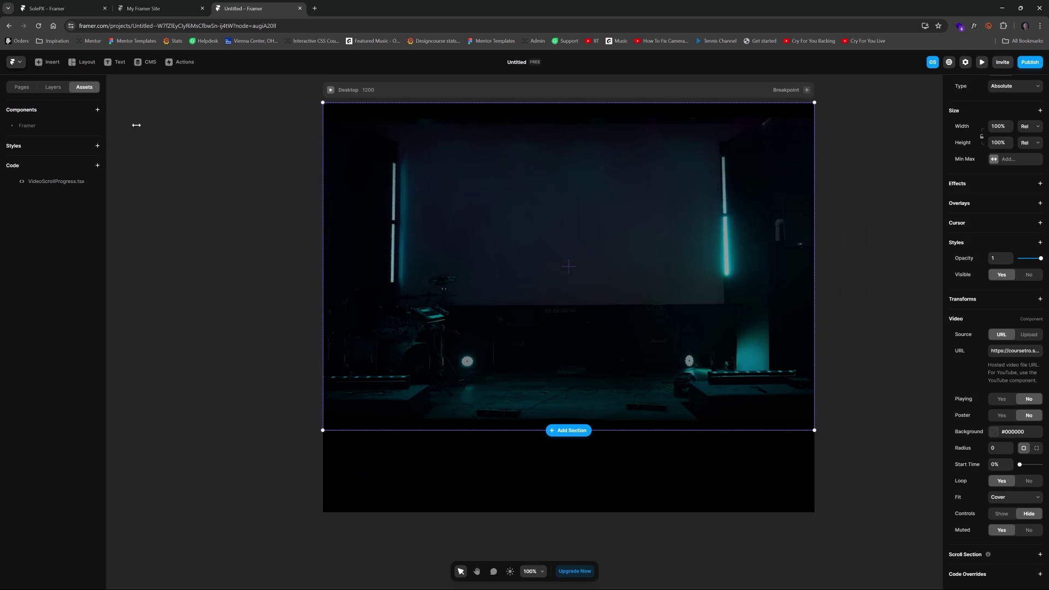
# - Extend the Desktop page frame to about 2781 px tall and scroll-test it in preview
pyautogui.click(513, 90)
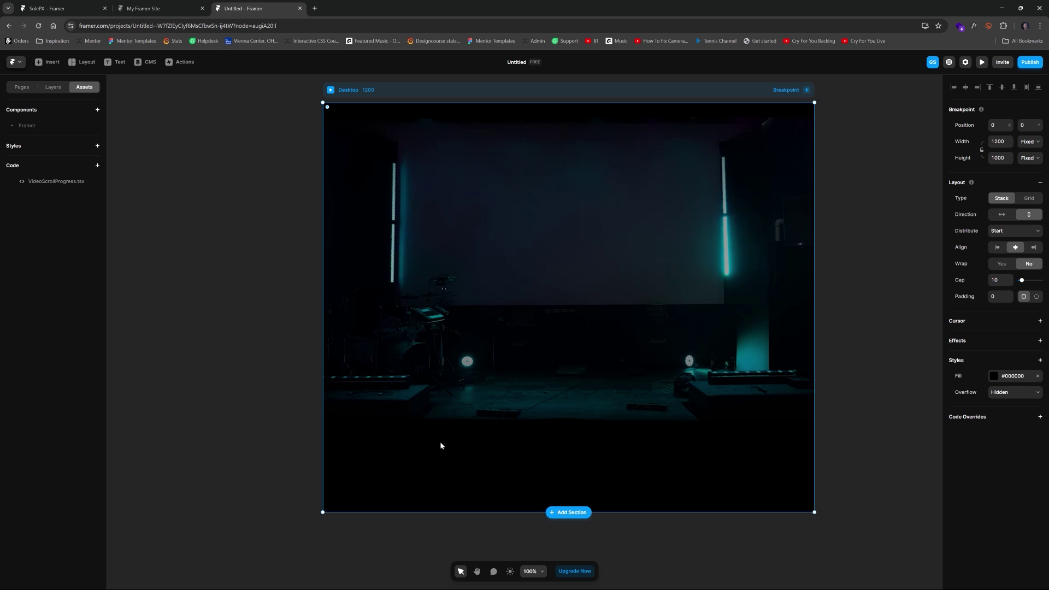
pyautogui.scroll(-5, 629, 454)
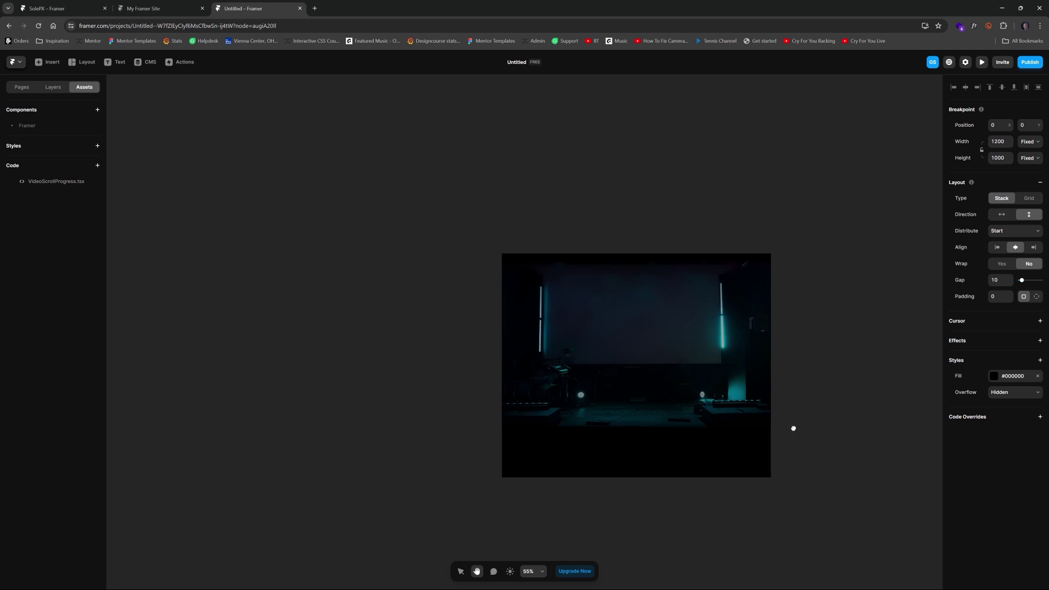
pyautogui.scroll(-2, 792, 427)
pyautogui.moveTo(626, 409); pyautogui.dragTo(707, 426)
pyautogui.scroll(-4, 707, 485)
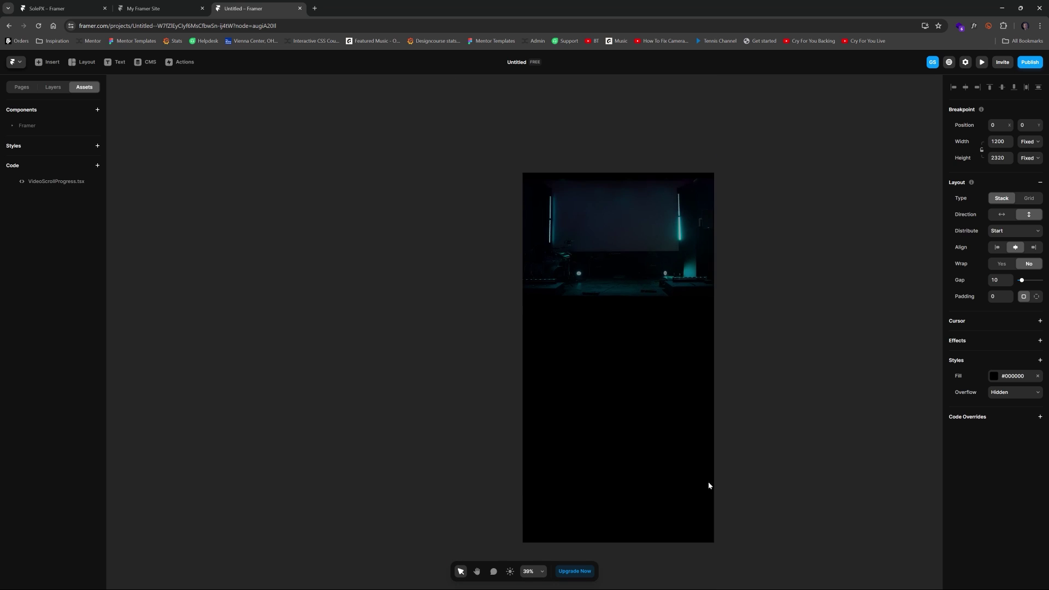
pyautogui.click(791, 355)
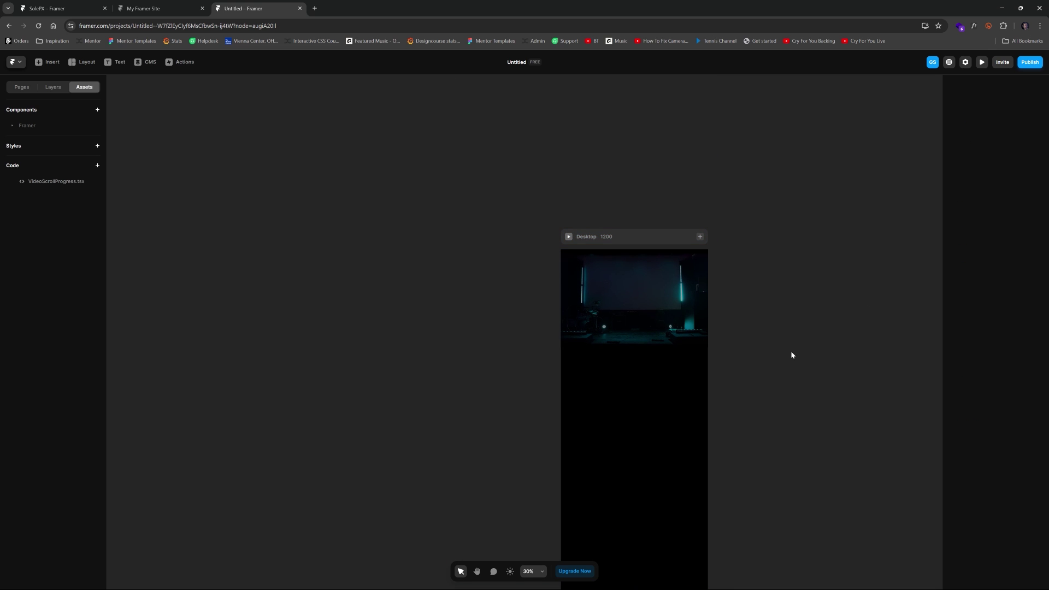
pyautogui.click(647, 237)
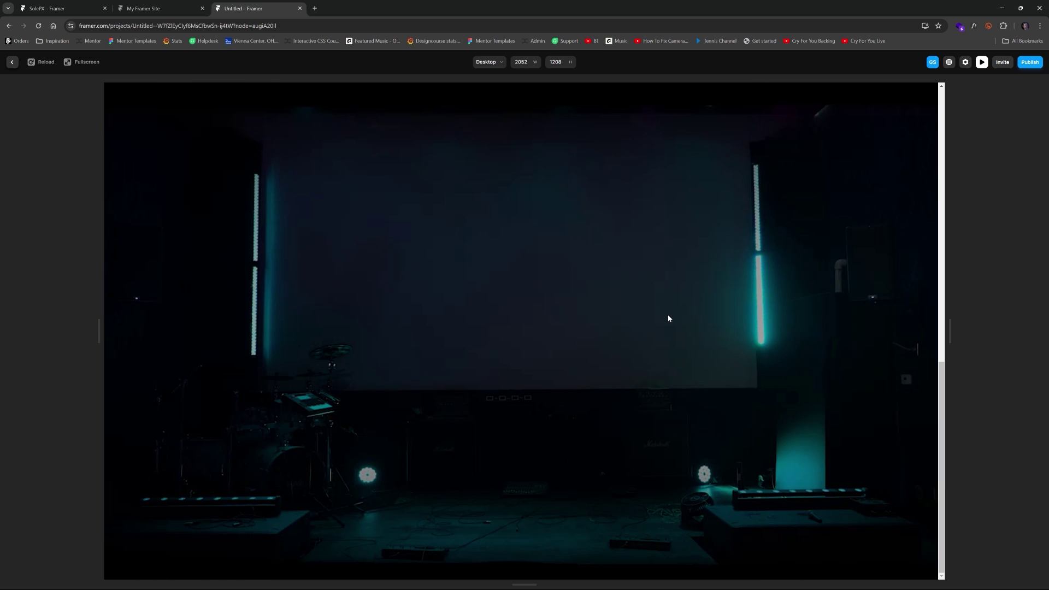
pyautogui.scroll(5, 666, 323)
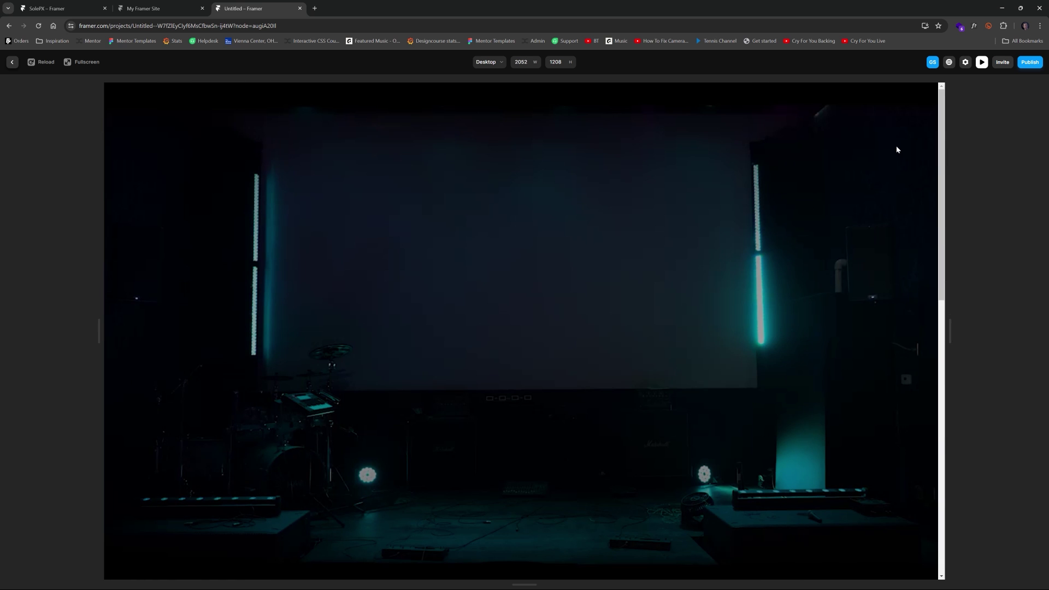
pyautogui.moveTo(942, 126); pyautogui.dragTo(70, 53)
pyautogui.click(12, 62)
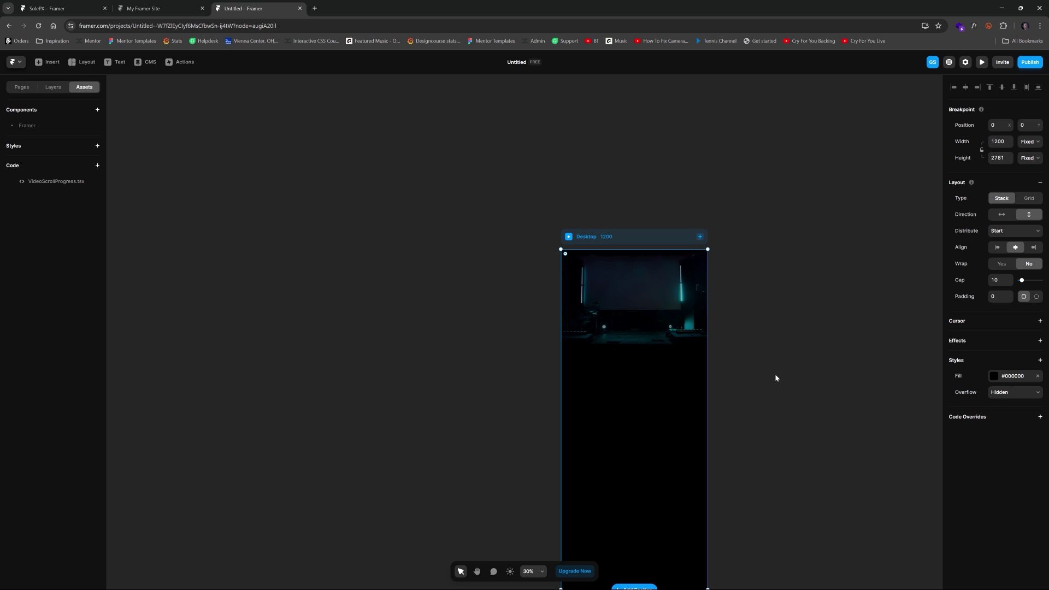
# - Assign the videoScrollProgress override from the VideoScrollProgress file to the hero video
pyautogui.scroll(5, 773, 370)
pyautogui.click(527, 216)
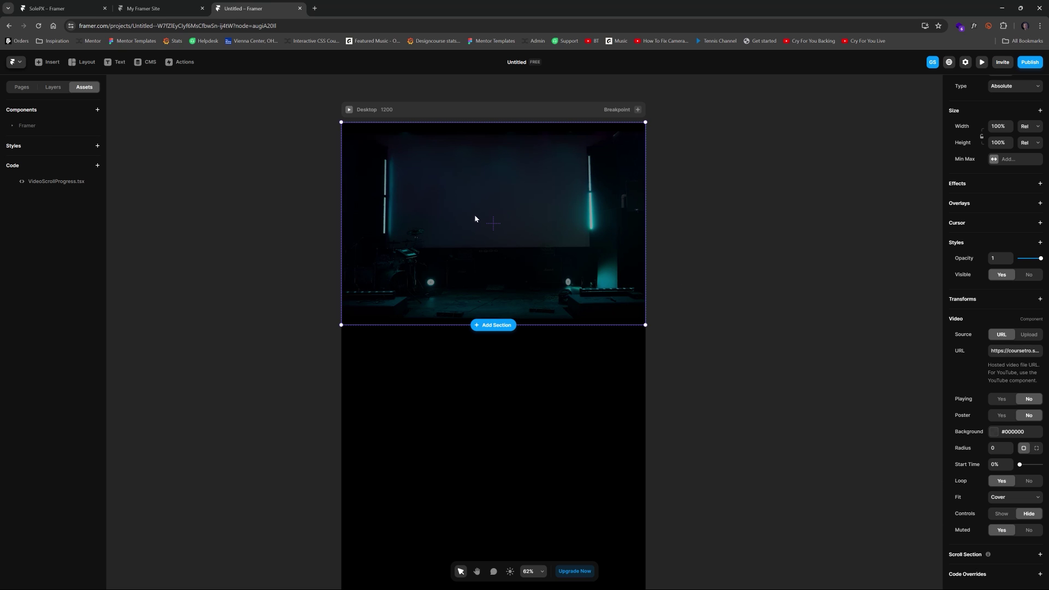
pyautogui.click(53, 87)
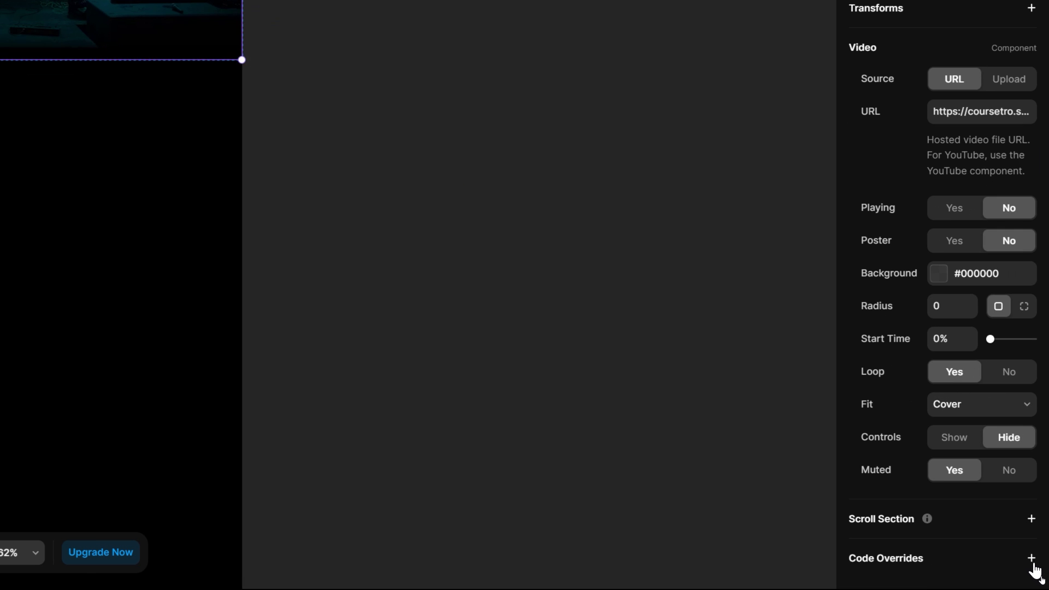
pyautogui.click(1040, 574)
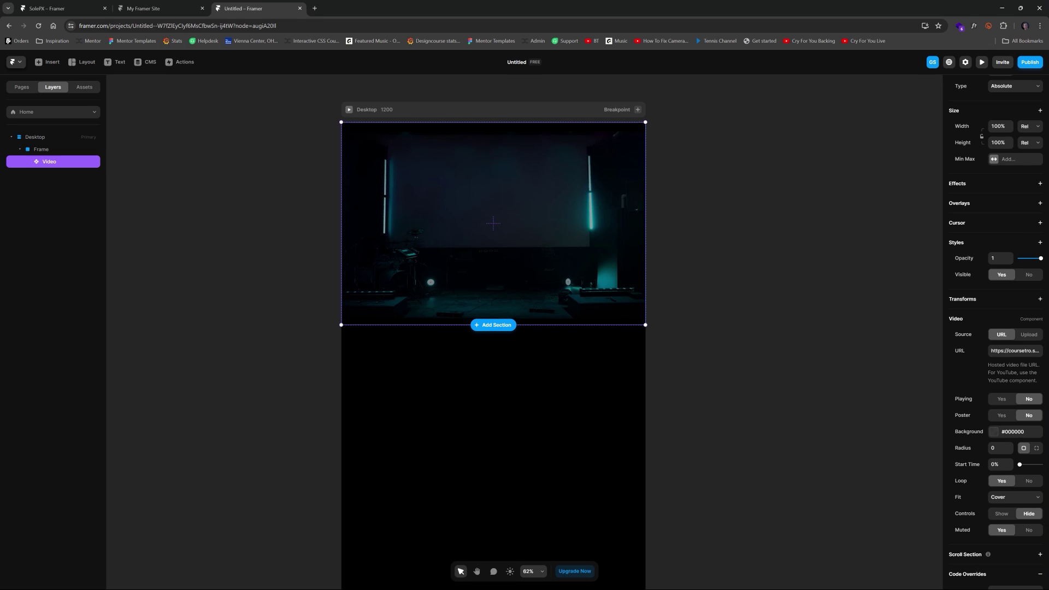
pyautogui.click(1009, 588)
pyautogui.press('Down')
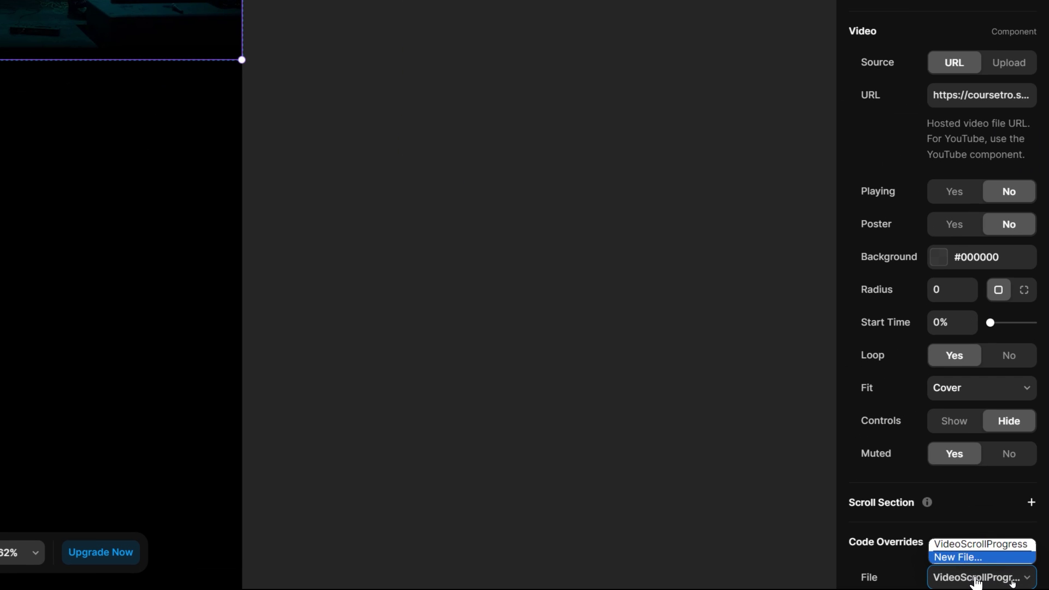
pyautogui.press('Up')
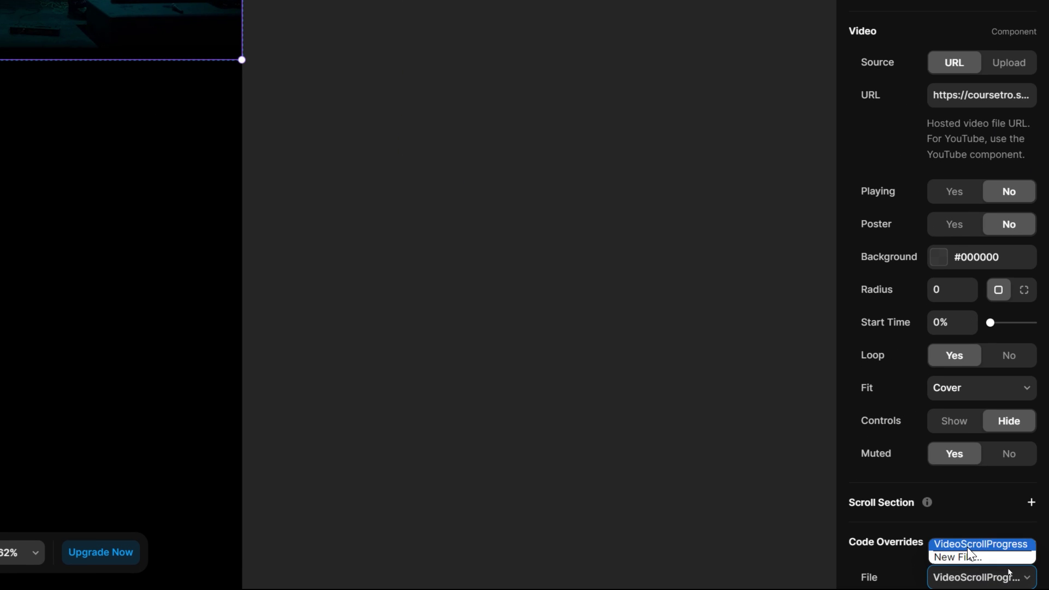
pyautogui.press('Return')
pyautogui.scroll(-3, 975, 560)
pyautogui.click(962, 516)
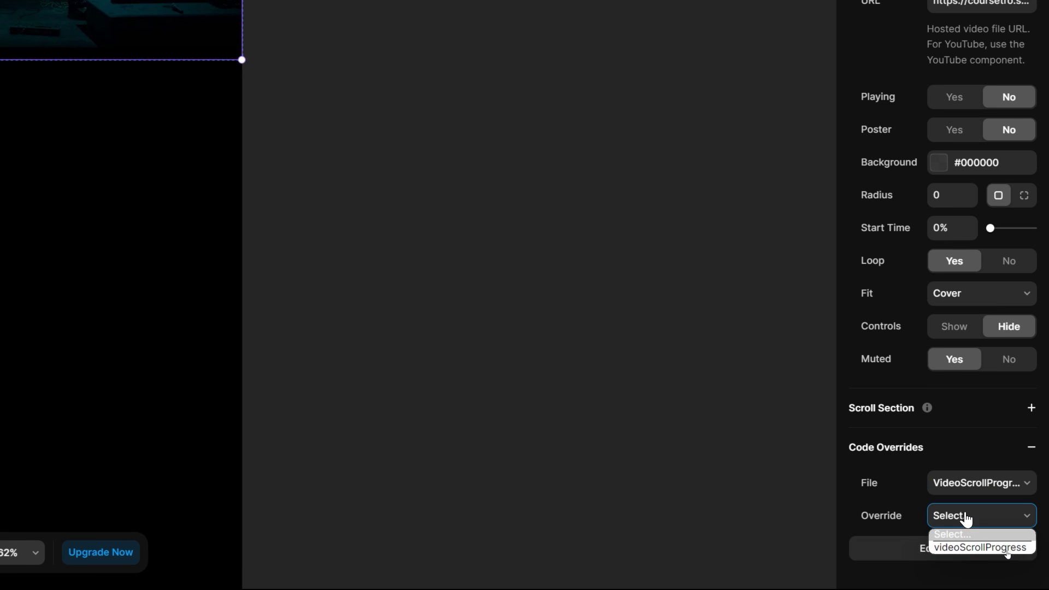
pyautogui.click(977, 549)
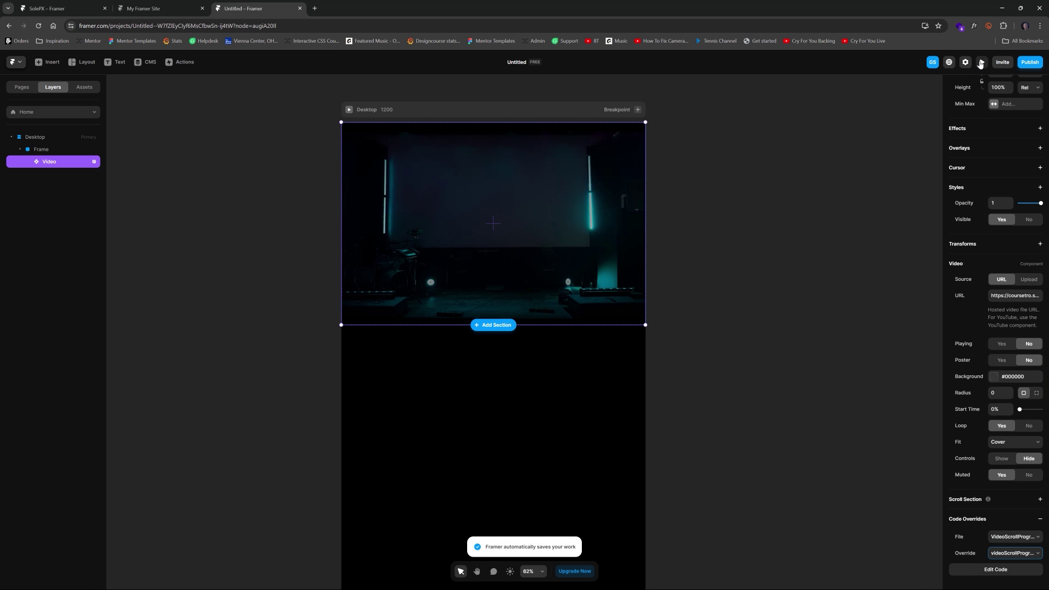
# - Preview the page at 1858 px wide and scroll up and down to scrub the stage video
pyautogui.click(982, 62)
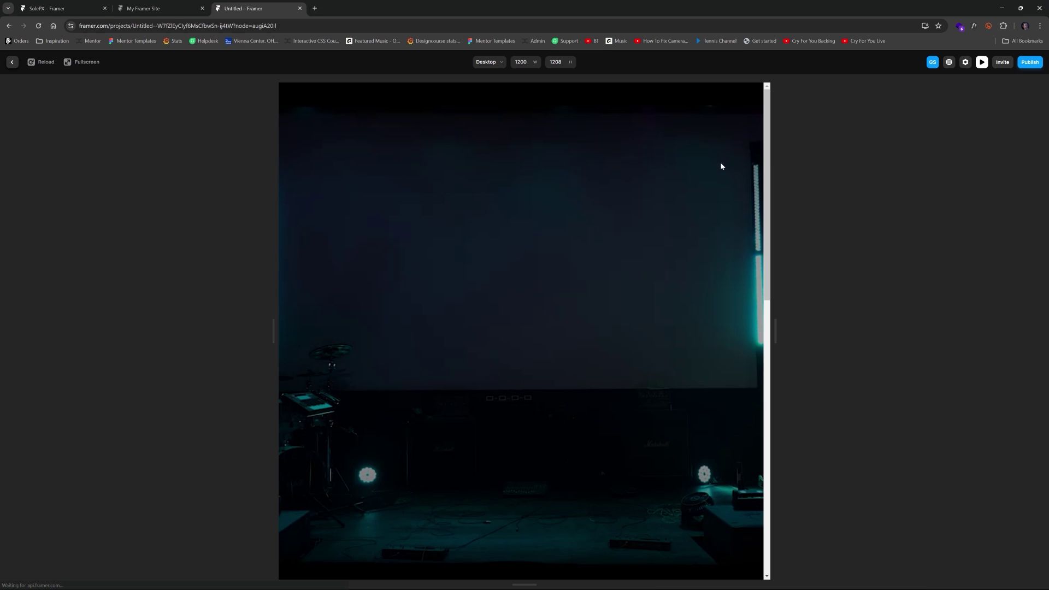
pyautogui.moveTo(778, 331); pyautogui.dragTo(898, 326)
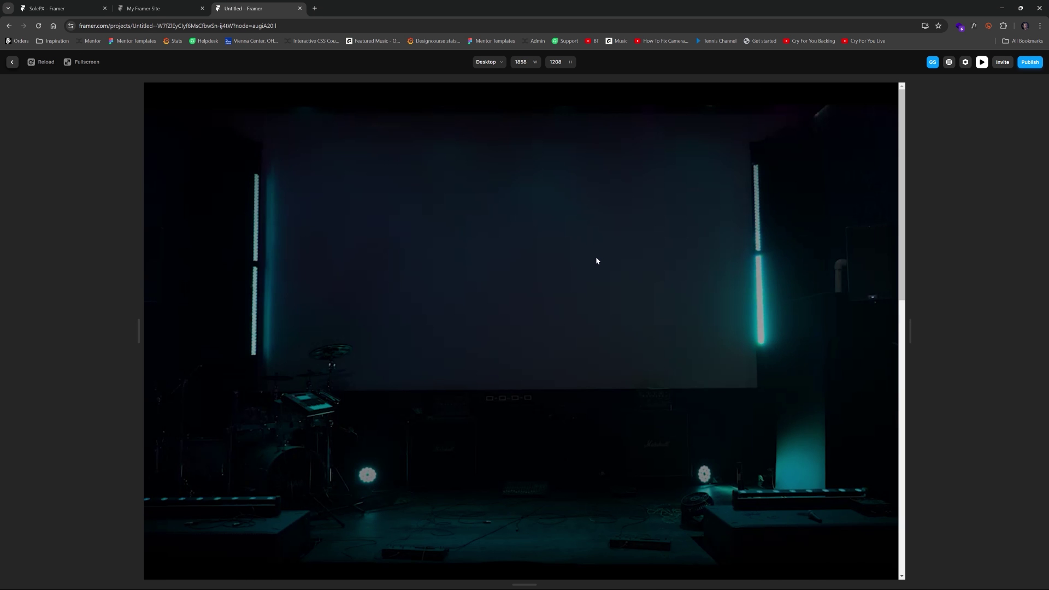
pyautogui.scroll(-5, 597, 261)
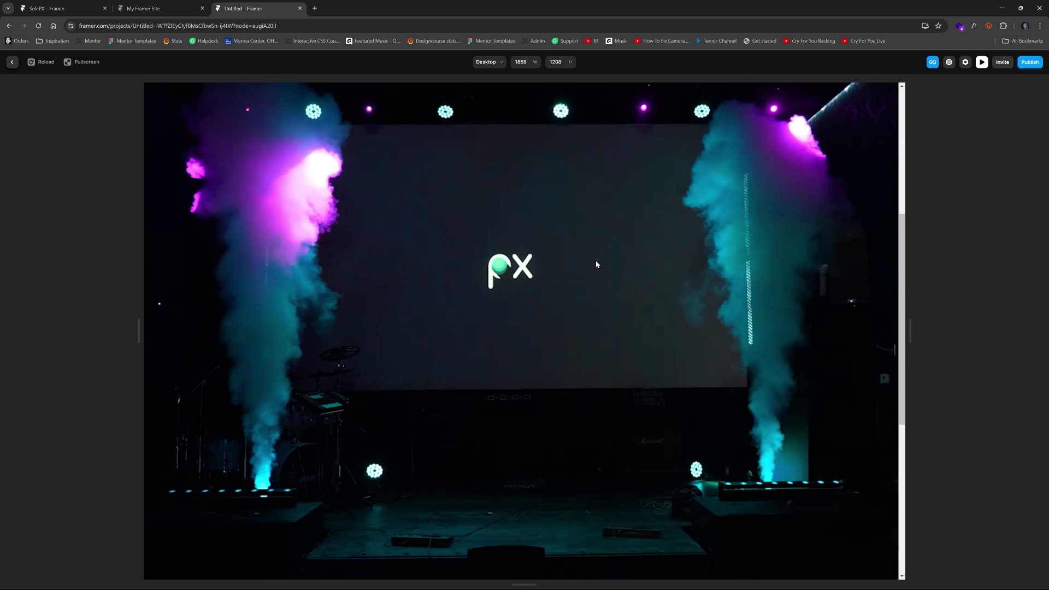
pyautogui.scroll(3, 597, 264)
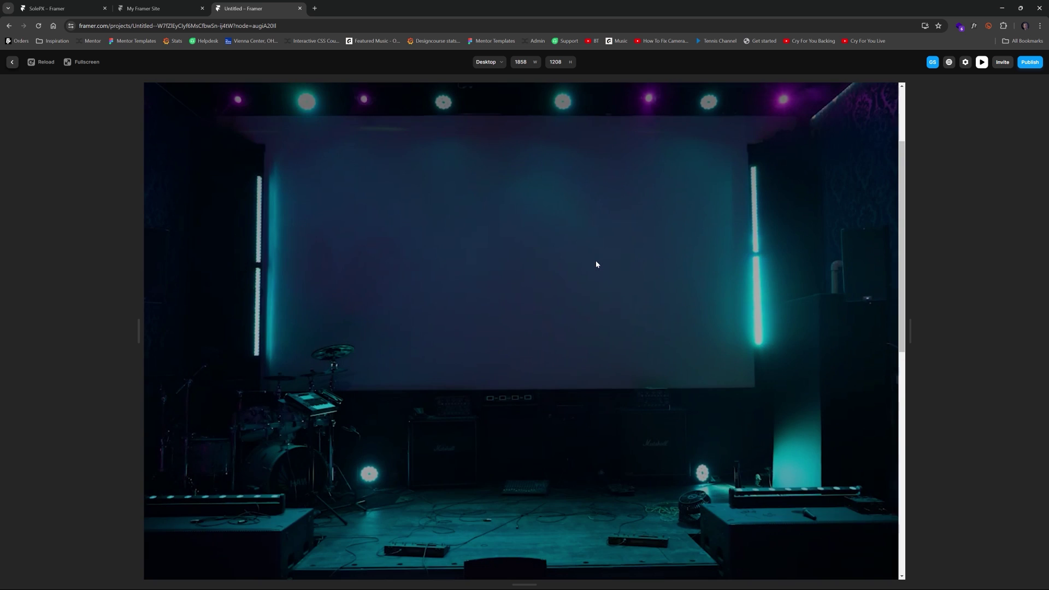
pyautogui.scroll(-1, 597, 265)
pyautogui.scroll(2, 597, 264)
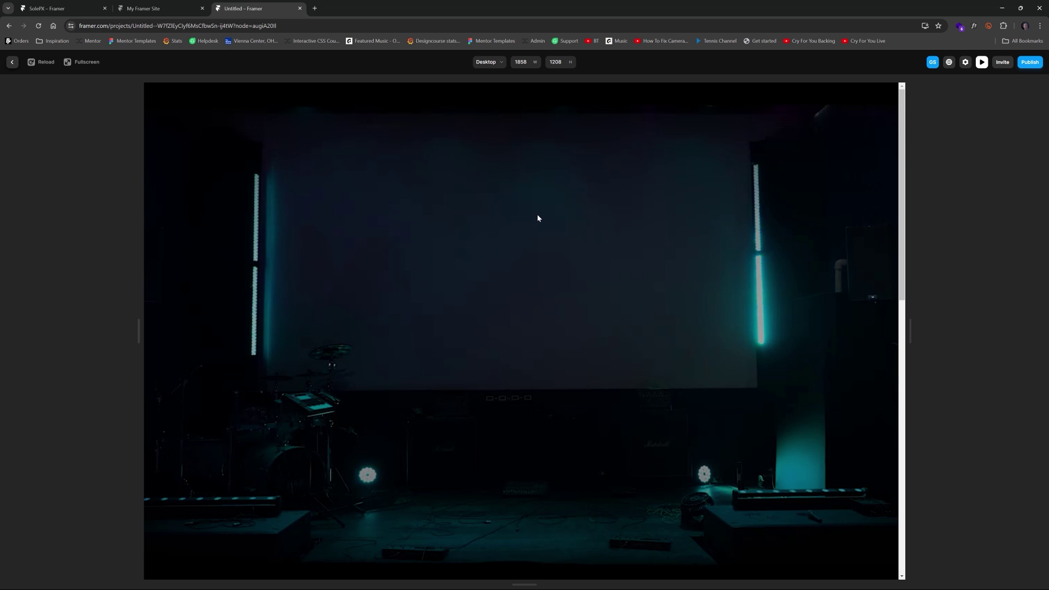
pyautogui.scroll(-5, 538, 218)
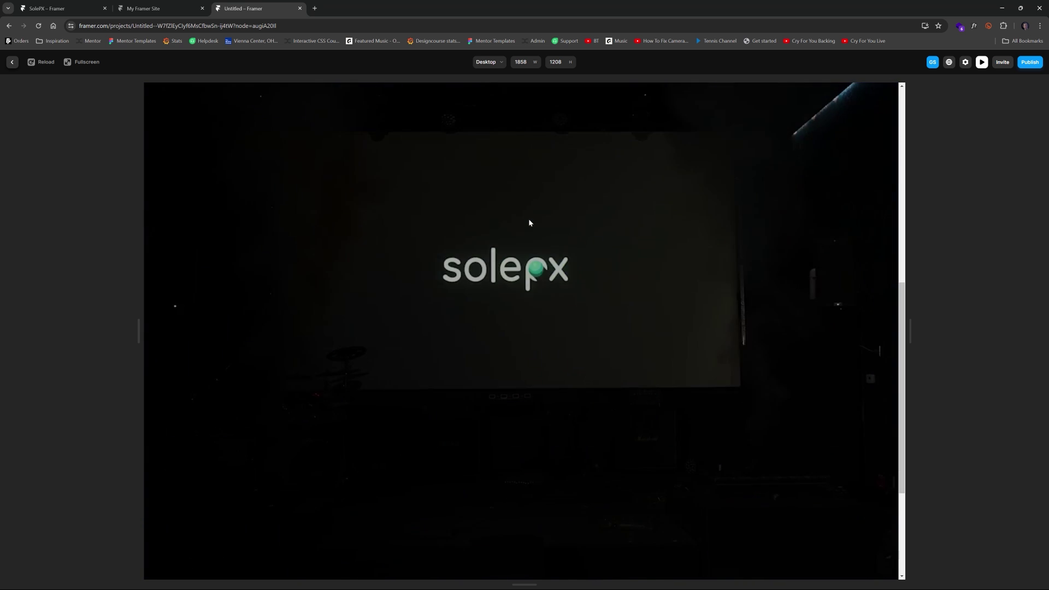
pyautogui.scroll(3, 529, 221)
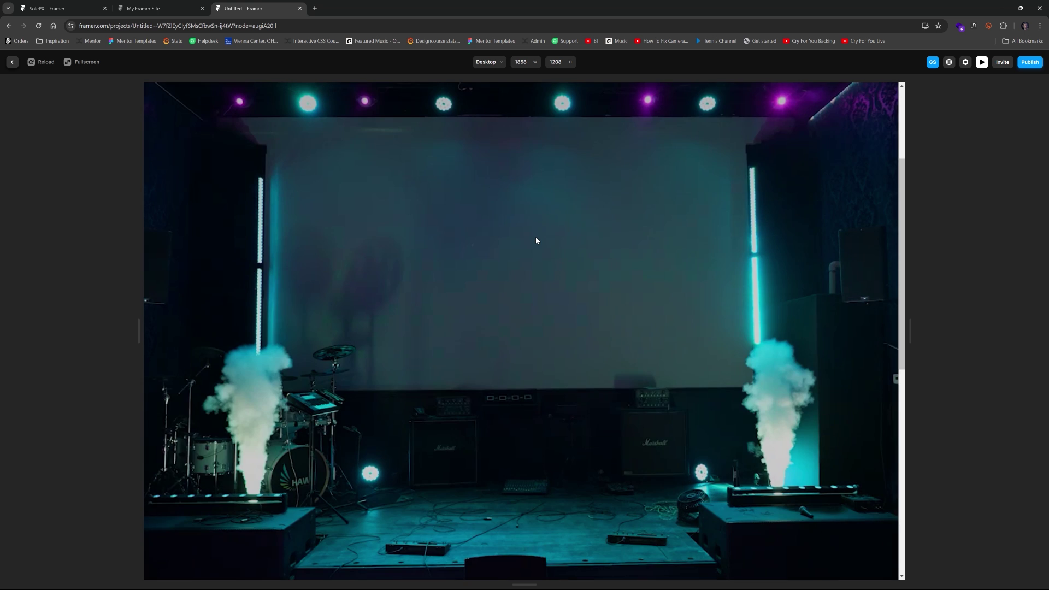
pyautogui.scroll(-1, 535, 240)
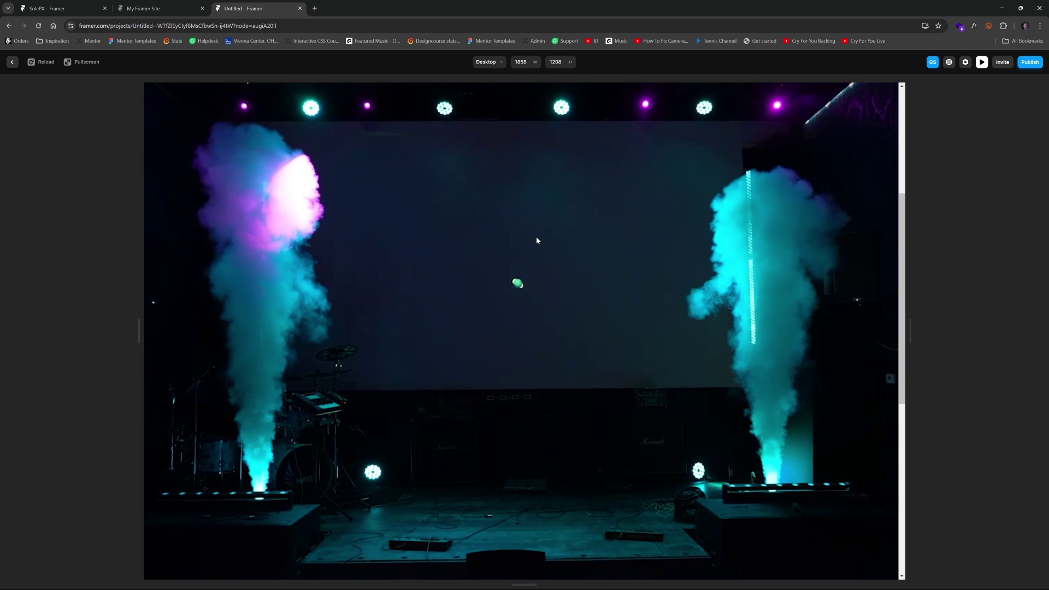
pyautogui.scroll(1, 536, 240)
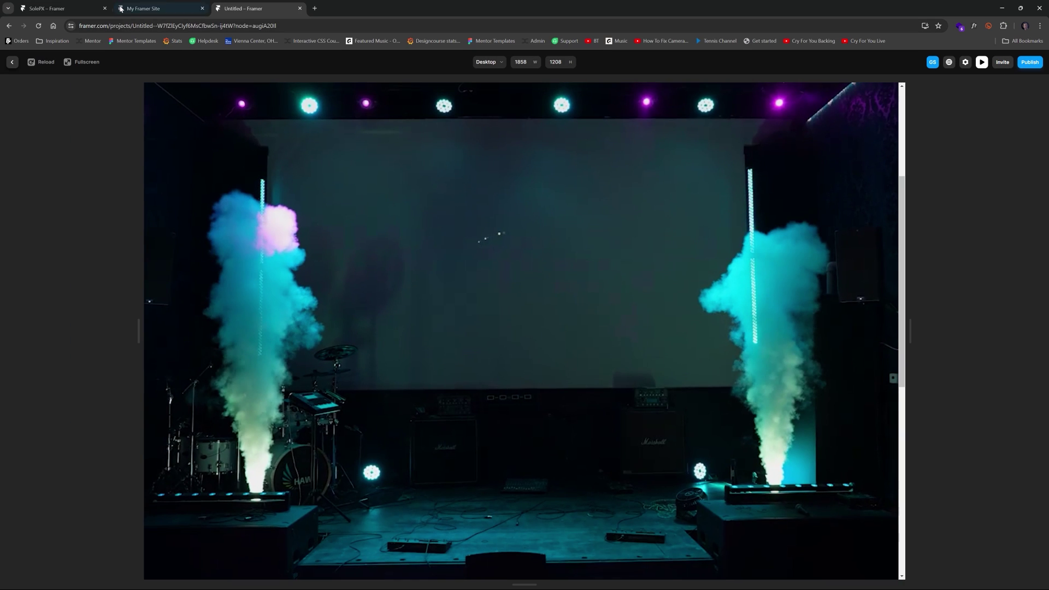
pyautogui.click(12, 62)
# - Inspect the Smooth Scroll layer in the SolePX project, then return to the Untitled project
pyautogui.click(22, 88)
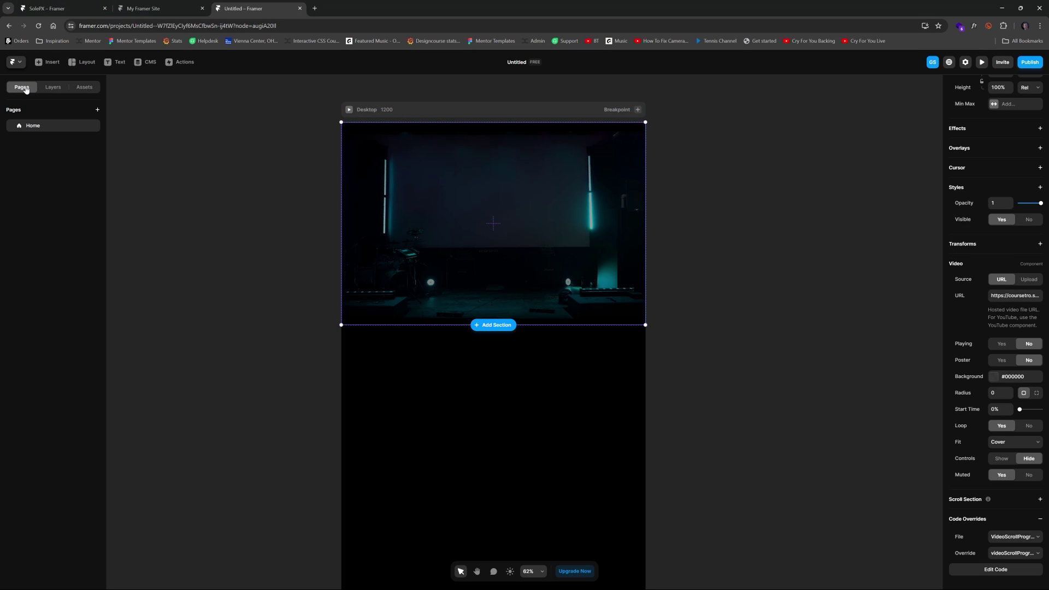
pyautogui.click(53, 88)
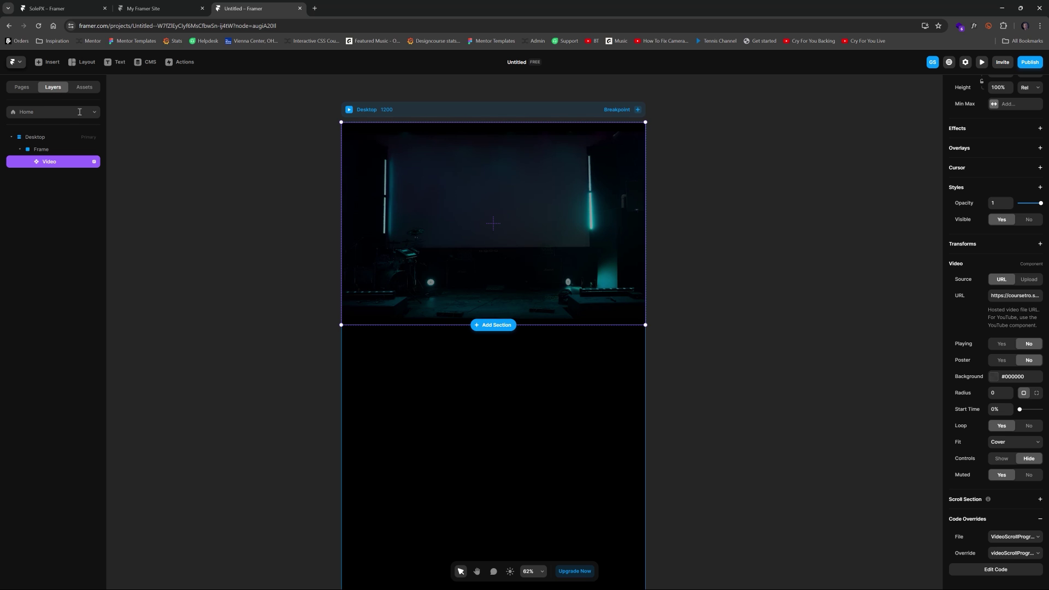
pyautogui.click(83, 8)
pyautogui.click(23, 88)
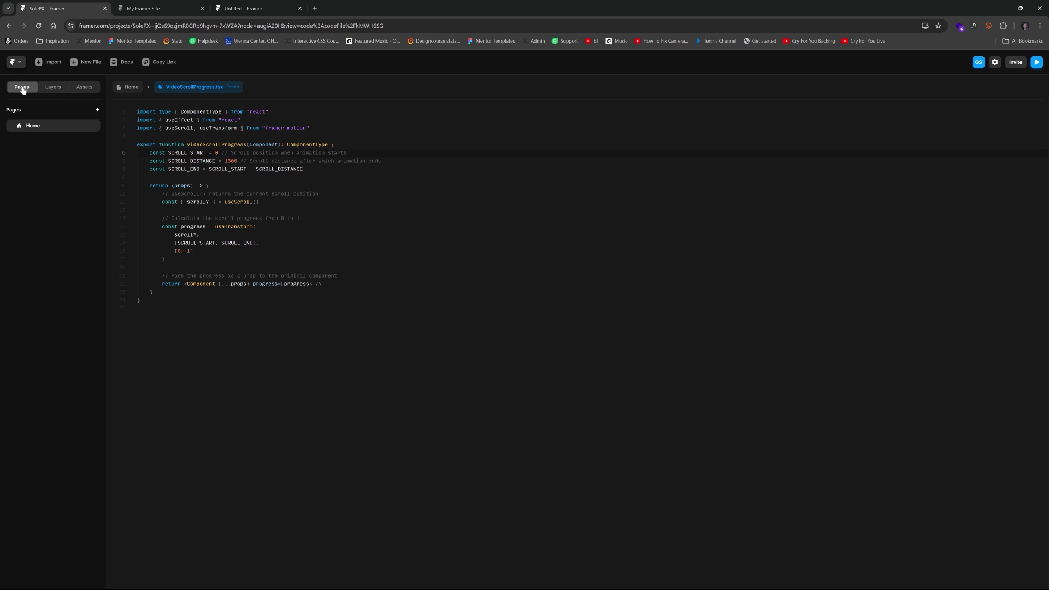
pyautogui.click(50, 88)
pyautogui.click(51, 188)
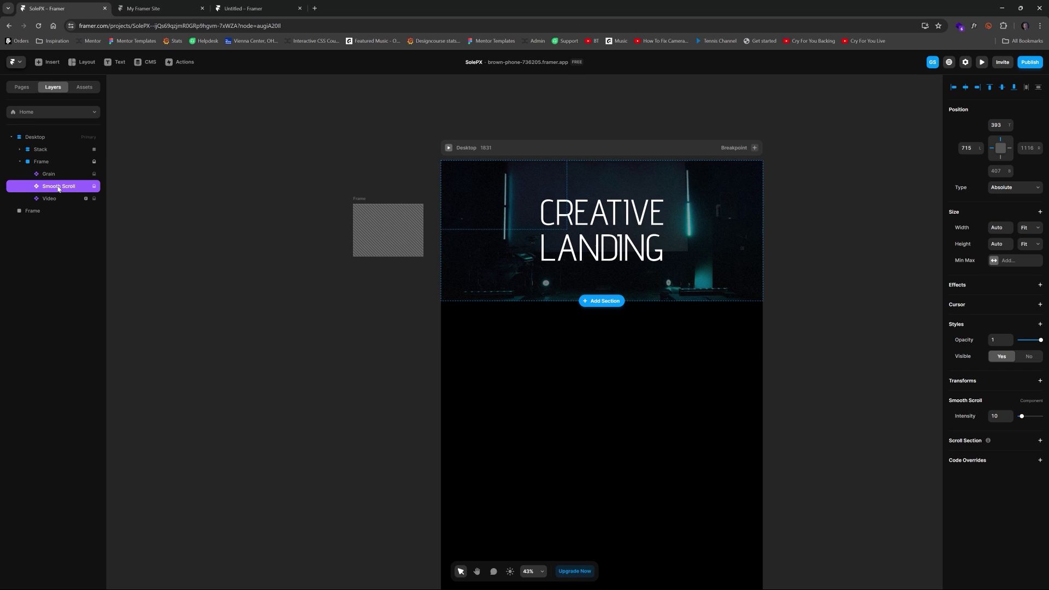
pyautogui.click(247, 10)
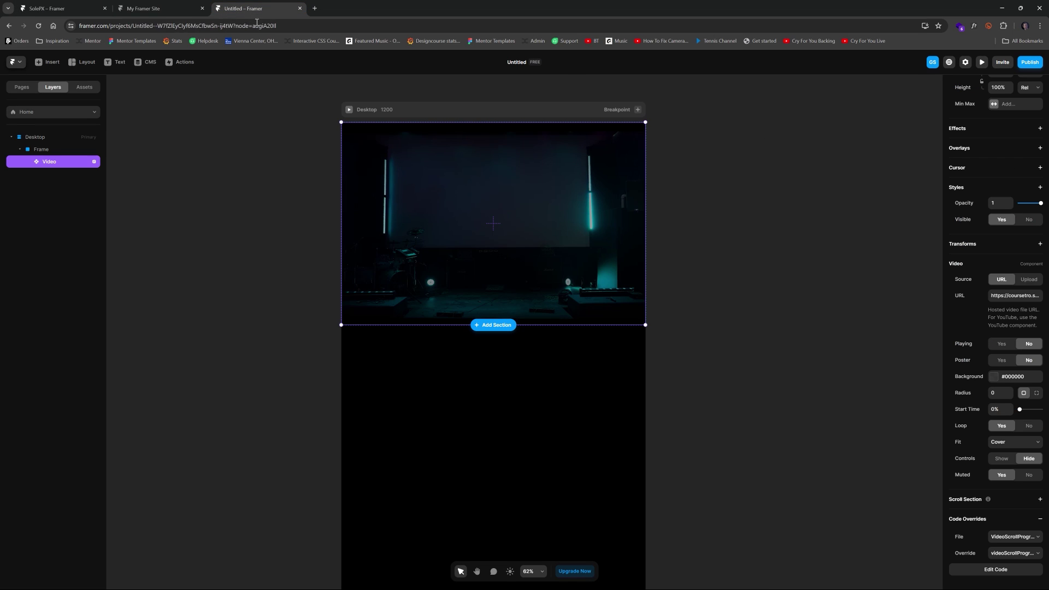
pyautogui.click(297, 26)
# - Search Google for 'framer smooth scroll component' and view the Framer University Smooth Scroll resource
pyautogui.hotkey('ctrl', 't')
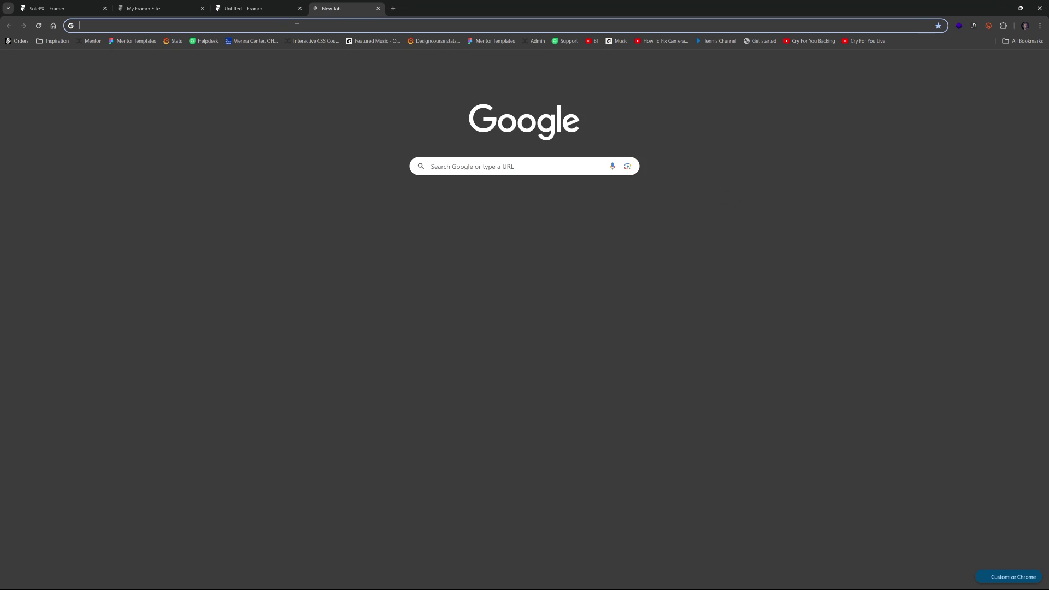
pyautogui.write('framer smooth scroll component')
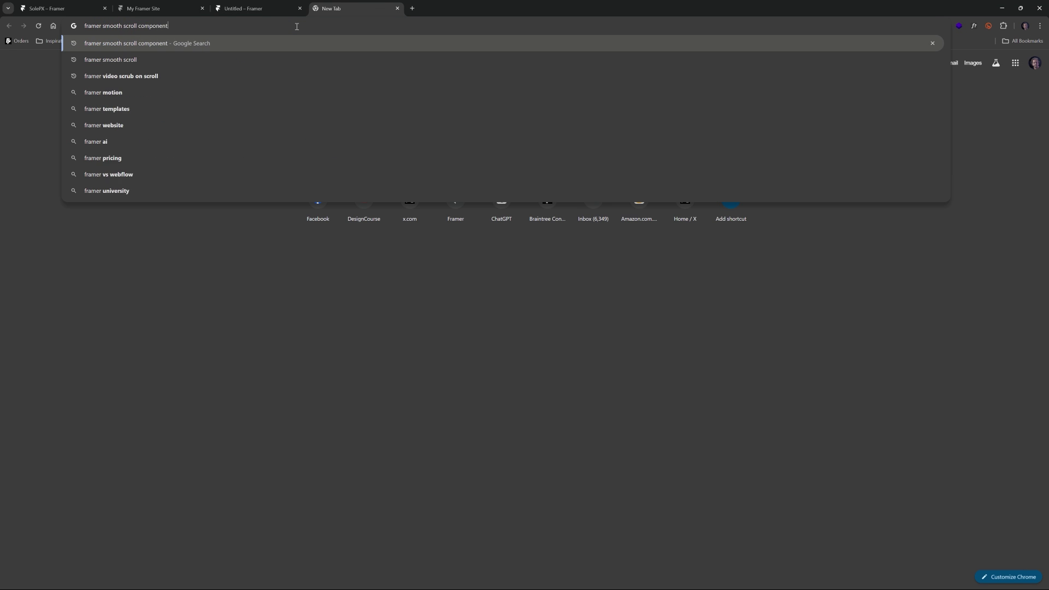
pyautogui.press('Return')
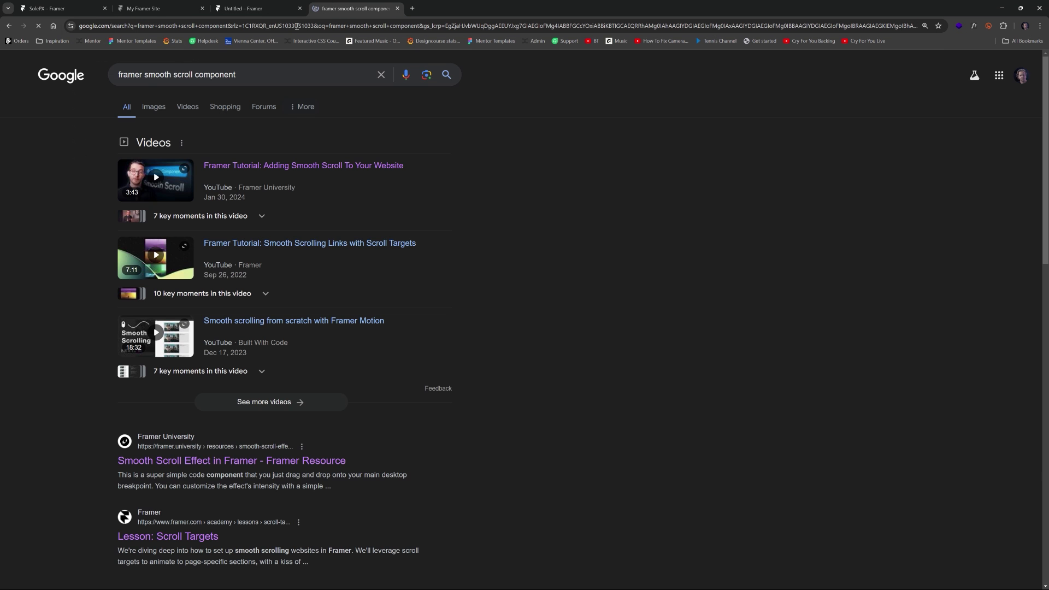
pyautogui.scroll(-3, 558, 328)
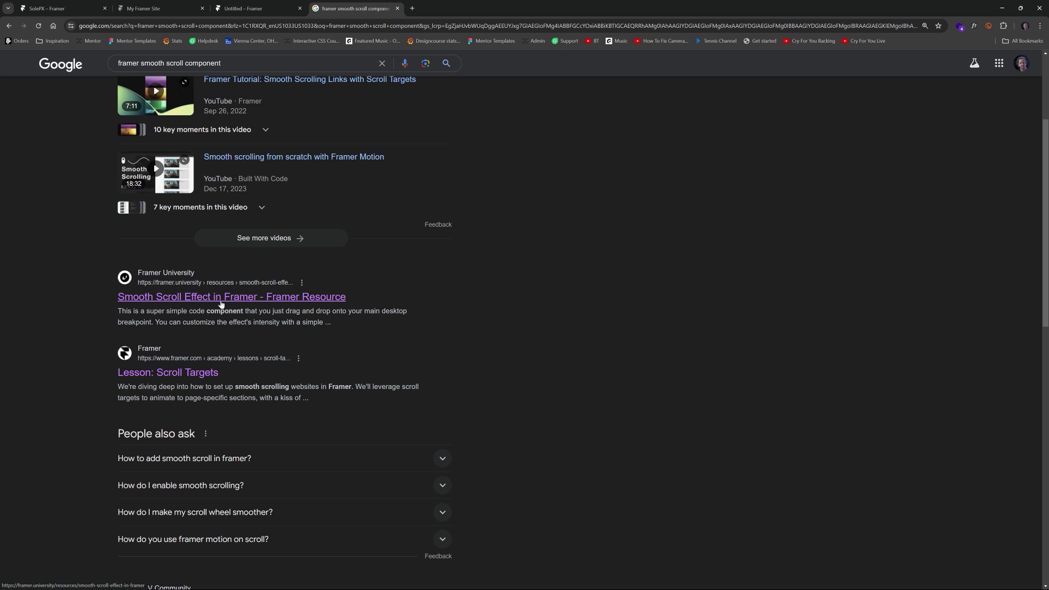
pyautogui.click(174, 298)
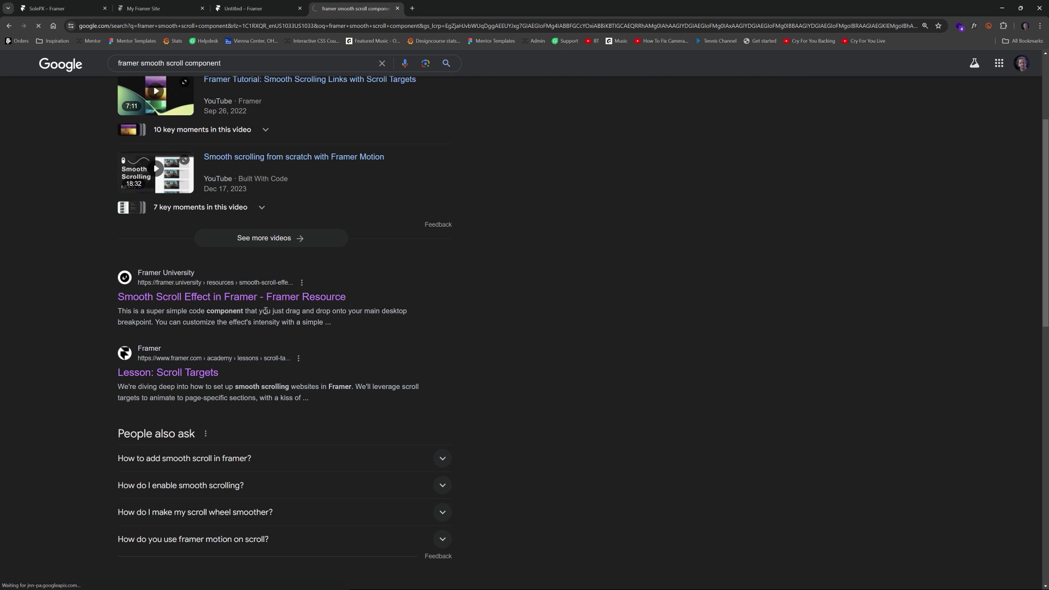
pyautogui.scroll(-2, 504, 353)
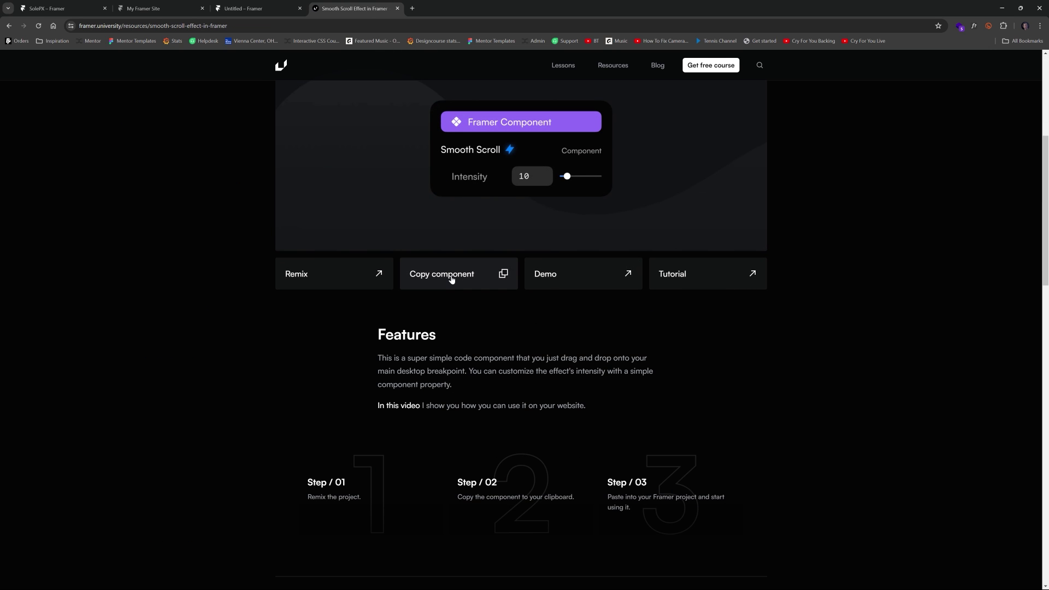
pyautogui.click(397, 8)
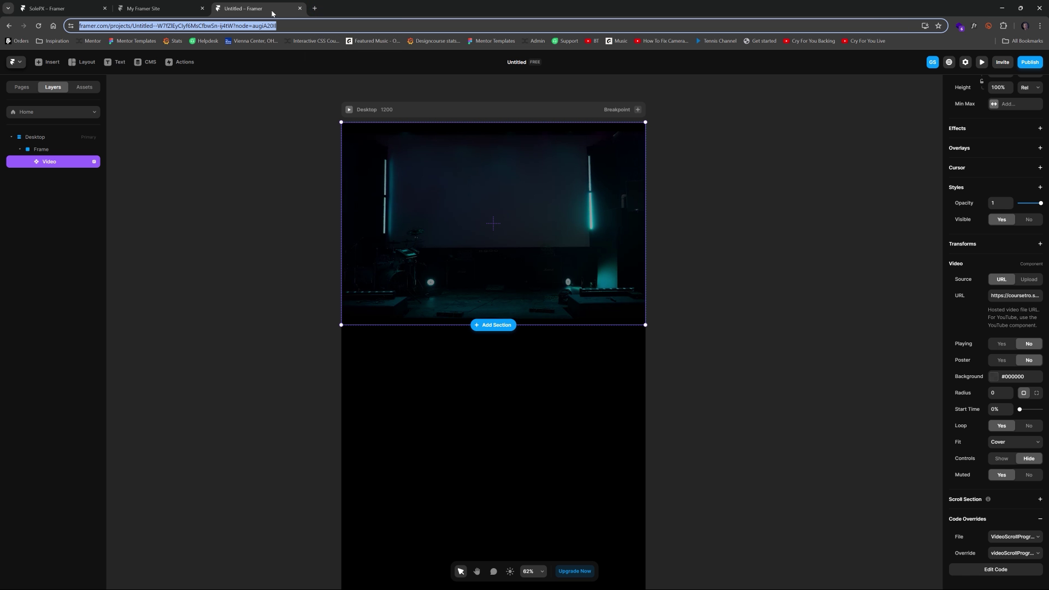
# - Paste the Smooth Scroll component above the Video layer in the Desktop frame and check it in preview
pyautogui.click(178, 11)
pyautogui.click(257, 8)
pyautogui.click(504, 107)
pyautogui.click(511, 178)
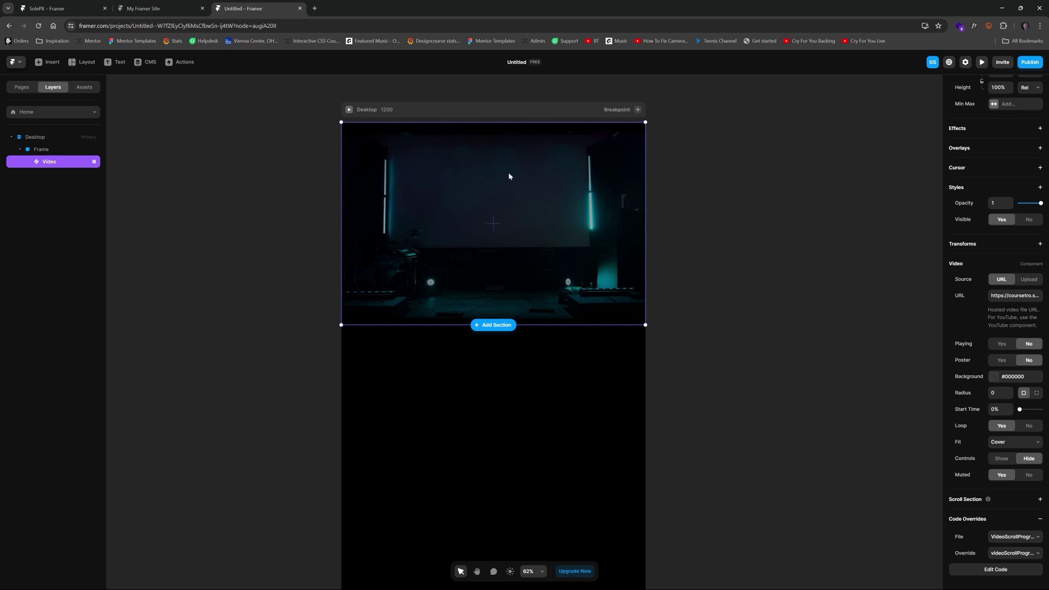
pyautogui.hotkey('ctrl', 'v')
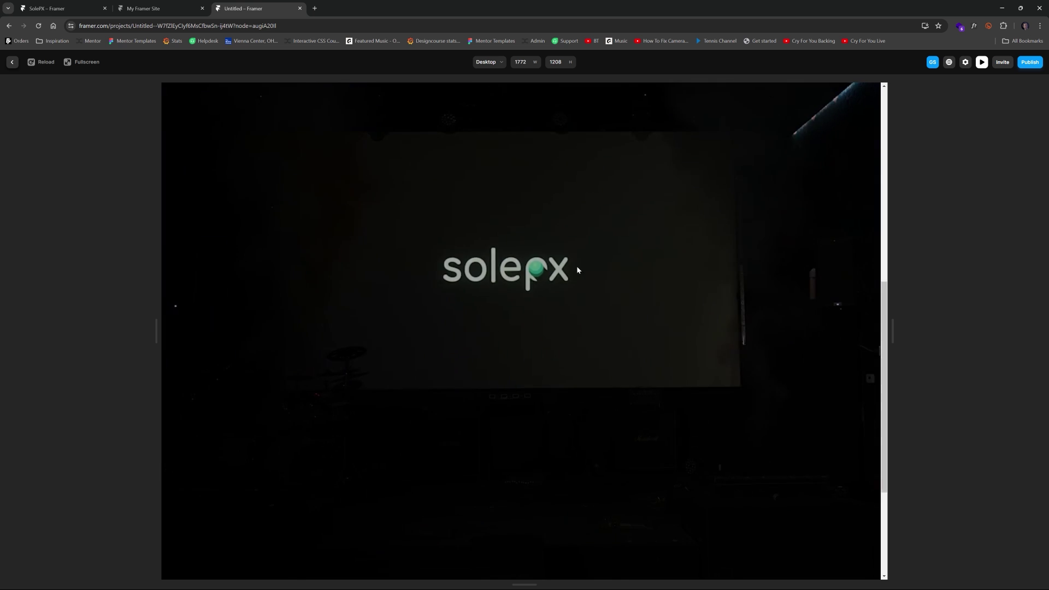
pyautogui.click(13, 62)
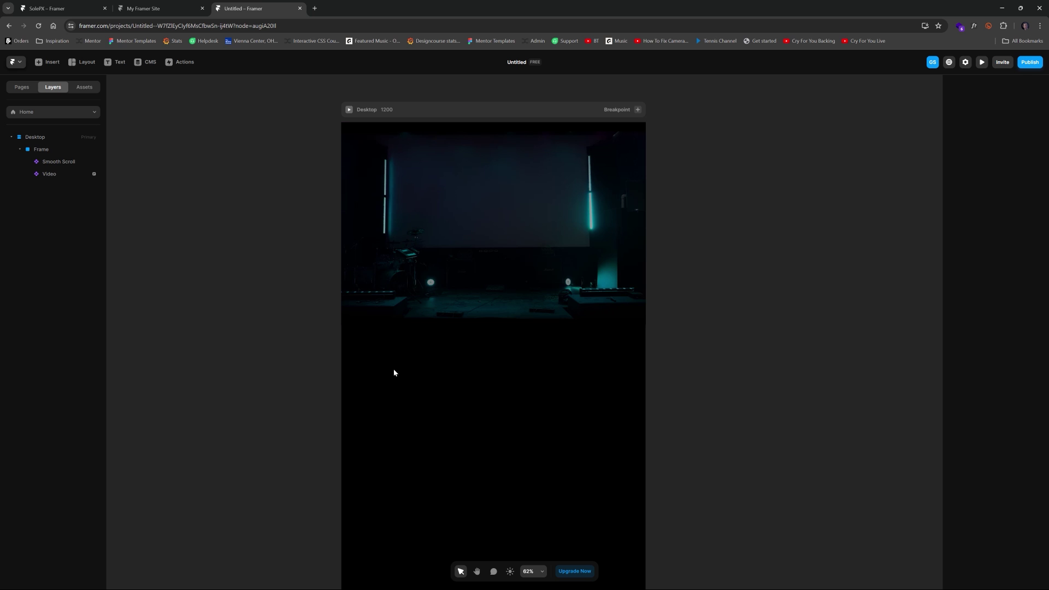
# - Draw a new frame and set its height to 100vh
pyautogui.press('f')
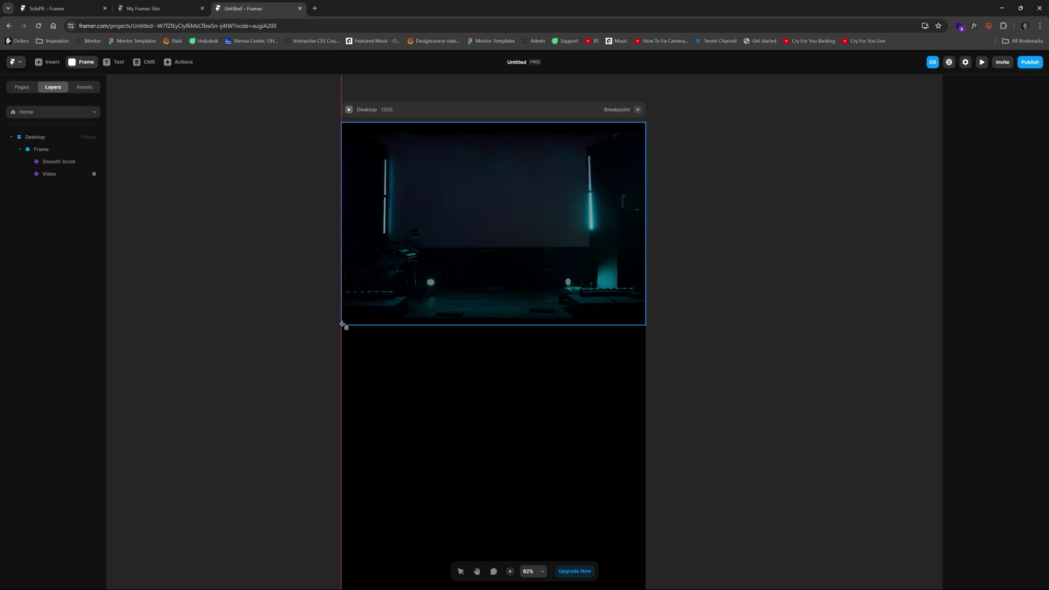
pyautogui.moveTo(342, 325); pyautogui.dragTo(645, 480)
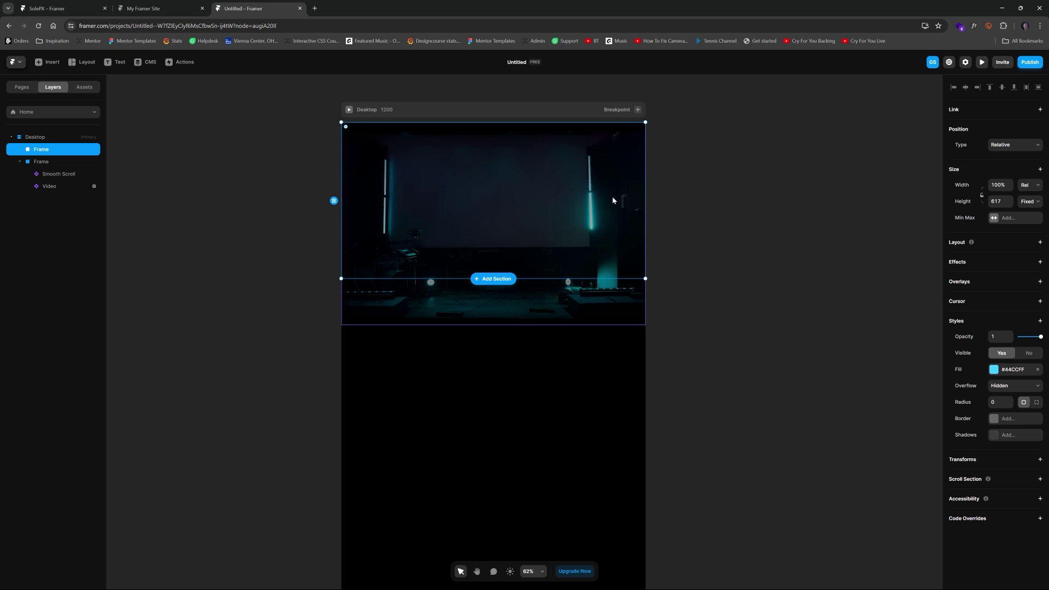
pyautogui.click(998, 185)
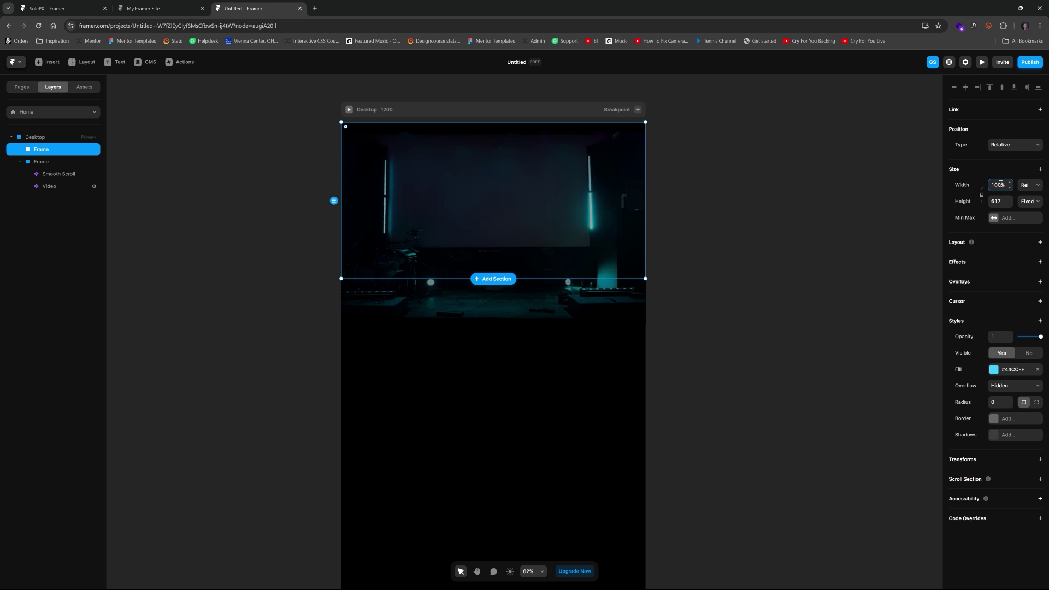
pyautogui.click(998, 202)
pyautogui.write('100vh')
pyautogui.press('Return')
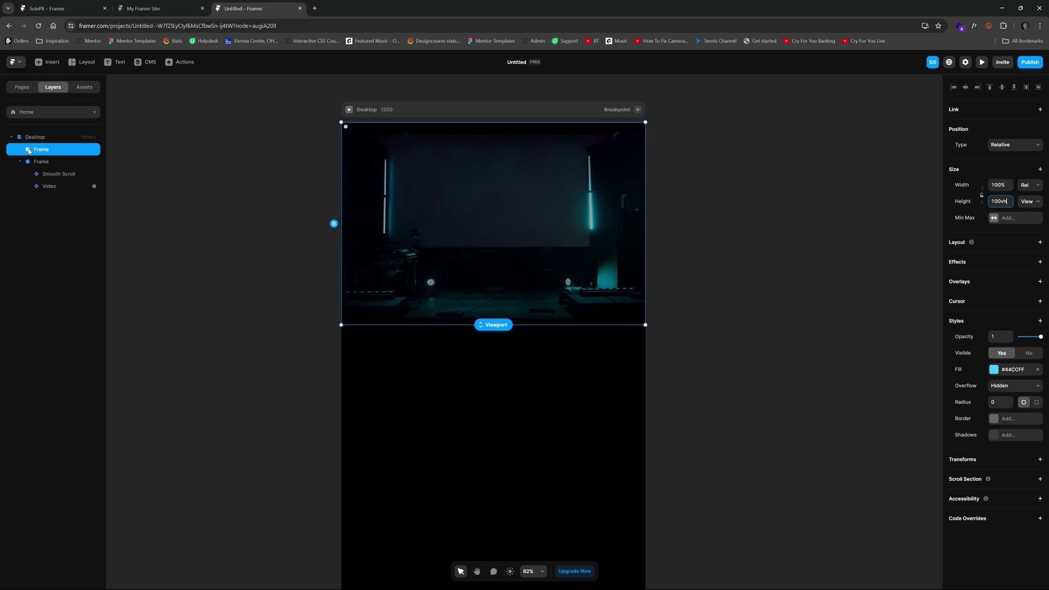
pyautogui.click(29, 151)
# - Duplicate the frame, remove its cyan fill, and add white TESTING text at 54 px
pyautogui.hotkey('ctrl', 'd')
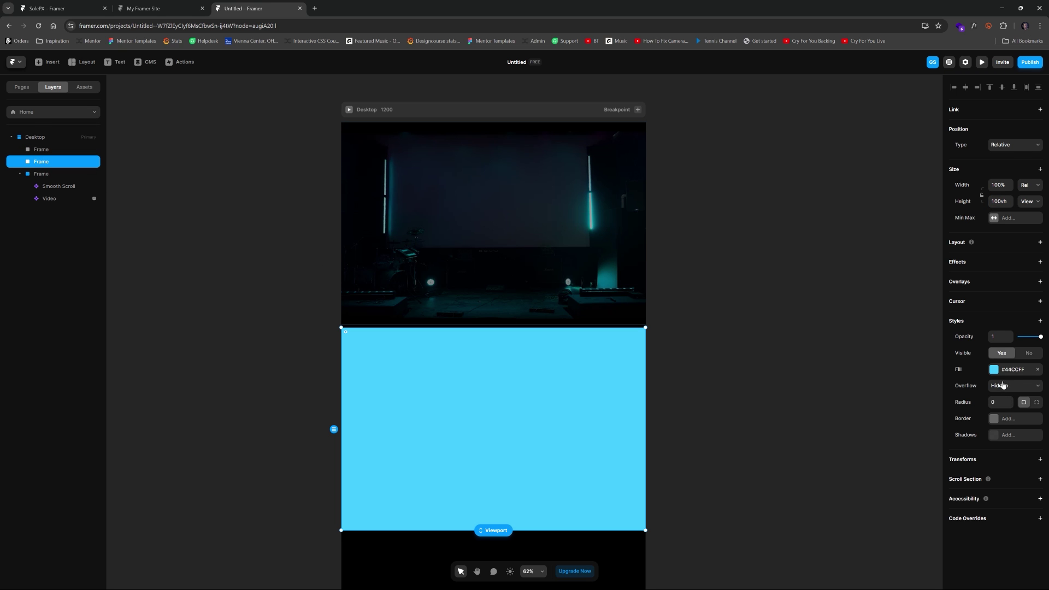
pyautogui.click(1038, 371)
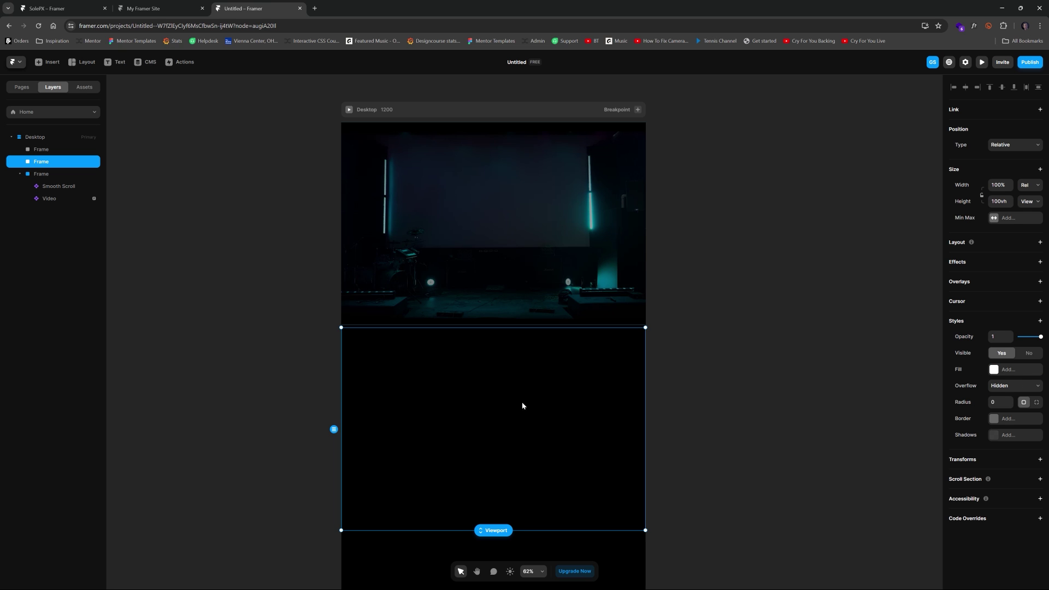
pyautogui.press('t')
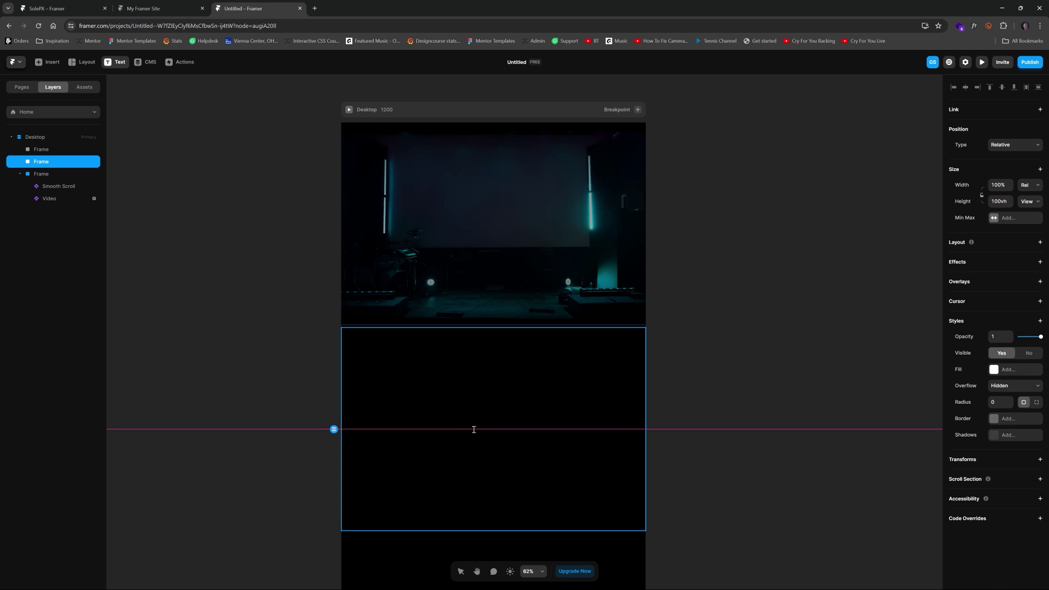
pyautogui.click(474, 429)
pyautogui.write('TESTING')
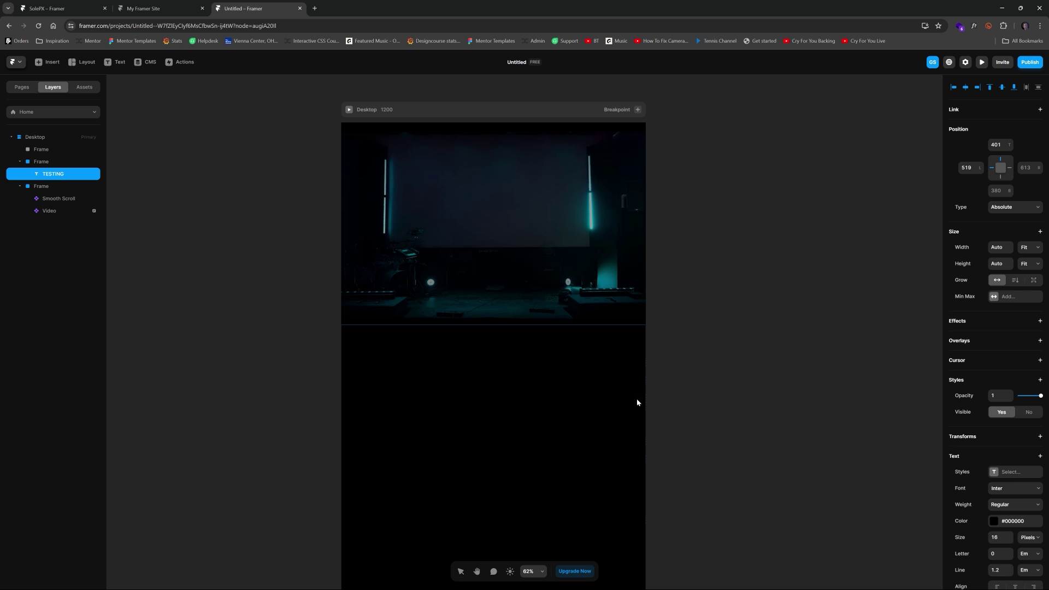
pyautogui.press('Escape')
pyautogui.click(991, 538)
pyautogui.moveTo(881, 478); pyautogui.dragTo(825, 431)
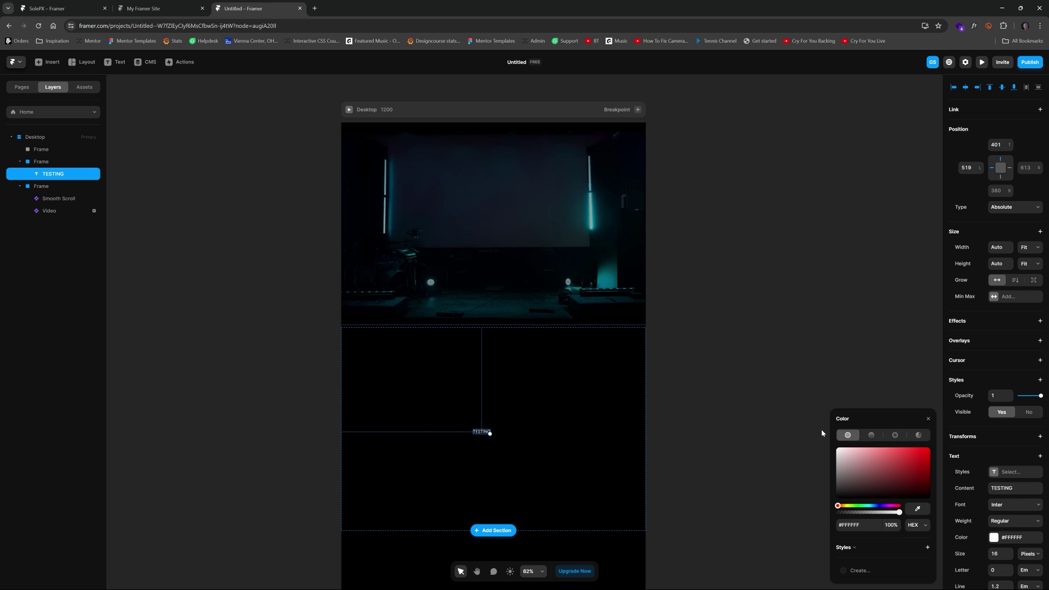
pyautogui.click(997, 555)
pyautogui.press('Up')
pyautogui.press('Up')
pyautogui.press('Up')
pyautogui.press('Up')
pyautogui.press('Up')
pyautogui.press('Up')
pyautogui.press('Up')
pyautogui.press('Up')
pyautogui.press('Up')
pyautogui.press('Up')
pyautogui.press('Up')
pyautogui.press('Up')
pyautogui.press('Up')
pyautogui.press('Up')
pyautogui.press('Up')
pyautogui.press('Up')
pyautogui.press('Up')
pyautogui.press('Up')
pyautogui.press('Up')
pyautogui.press('Up')
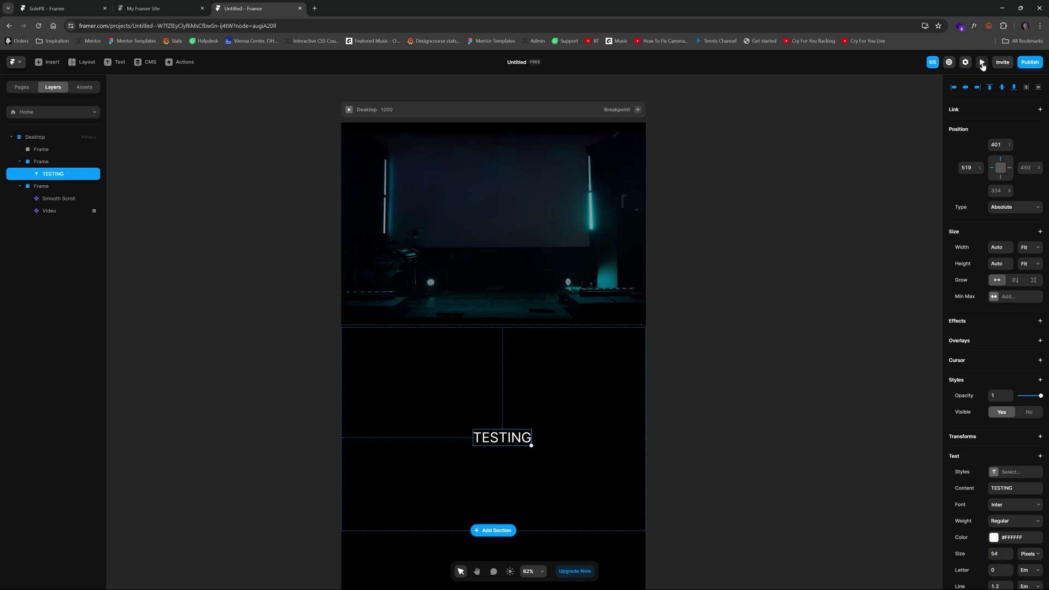
pyautogui.hotkey('ctrl', 'p')
pyautogui.moveTo(774, 311); pyautogui.dragTo(865, 315)
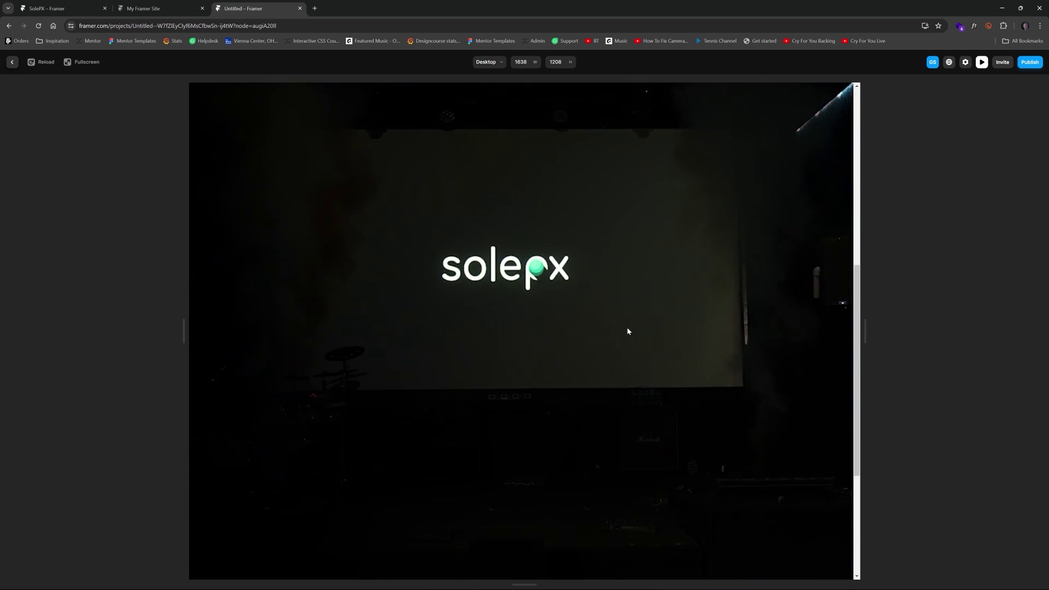
pyautogui.click(12, 62)
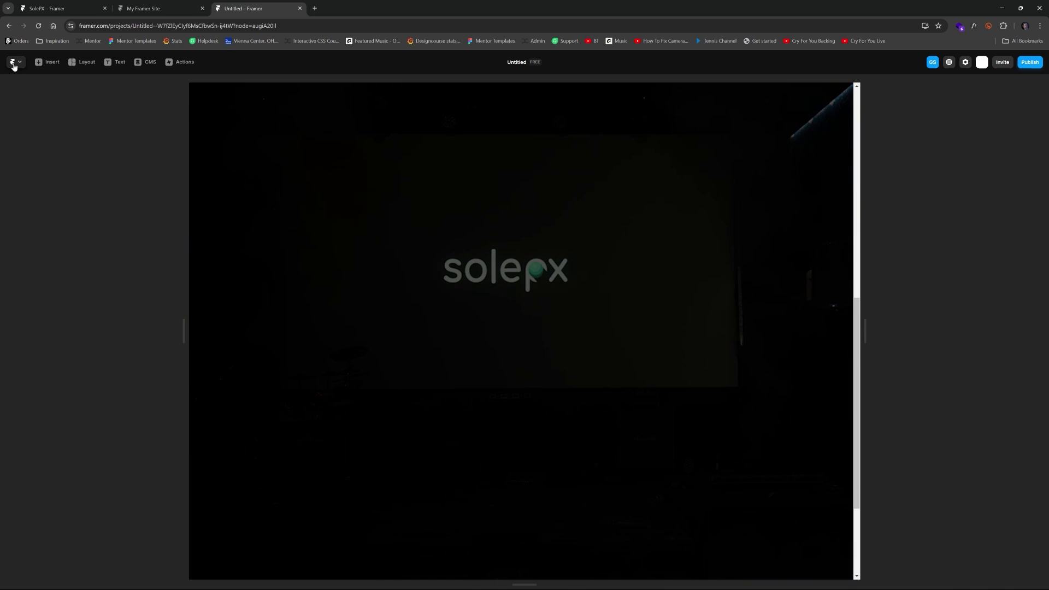
pyautogui.click(539, 257)
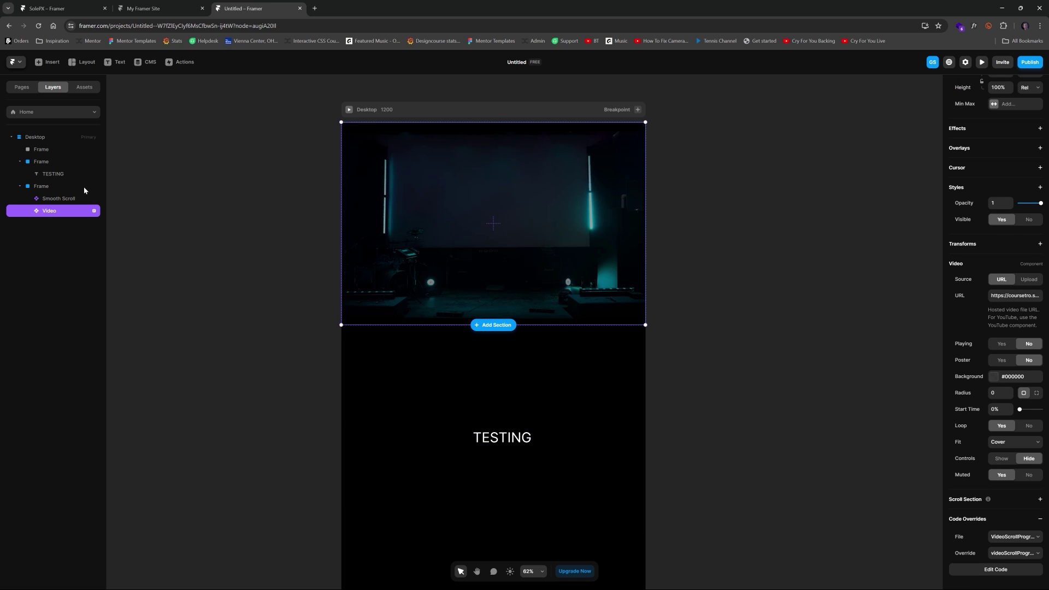
pyautogui.click(42, 163)
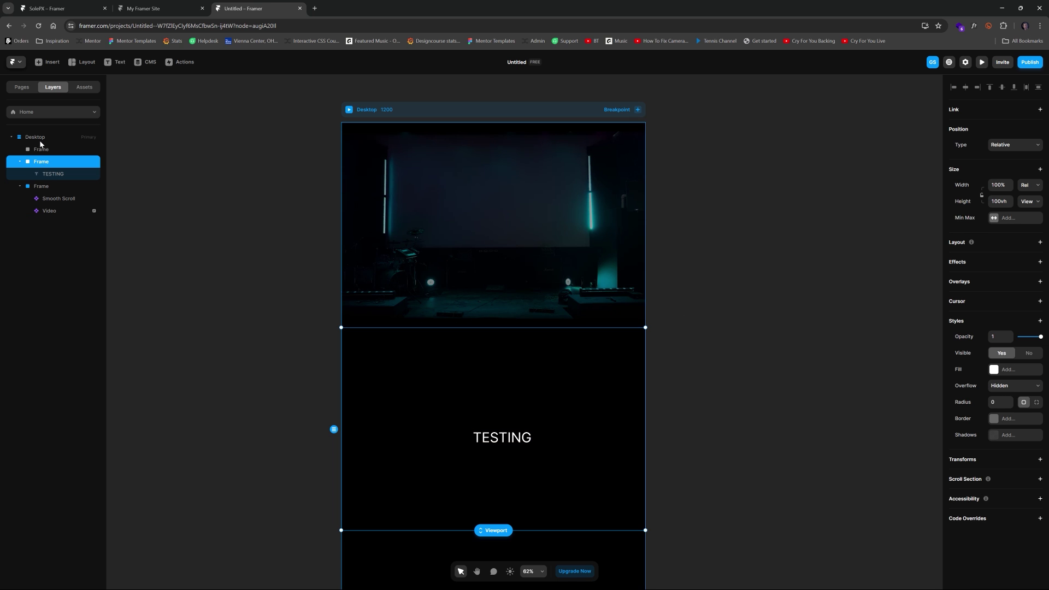
pyautogui.click(42, 187)
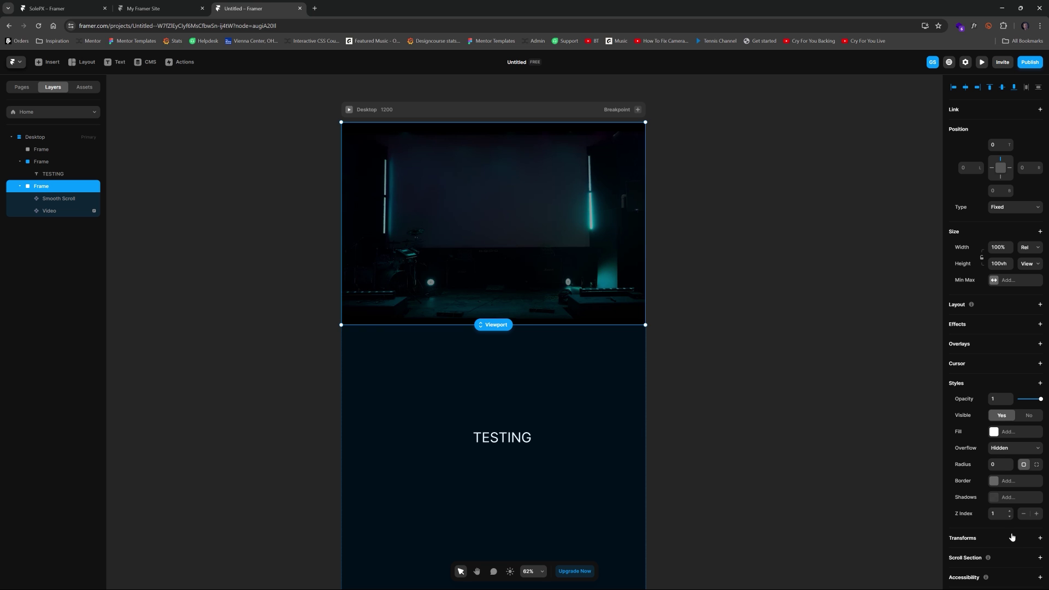
pyautogui.click(1005, 515)
pyautogui.press('Escape')
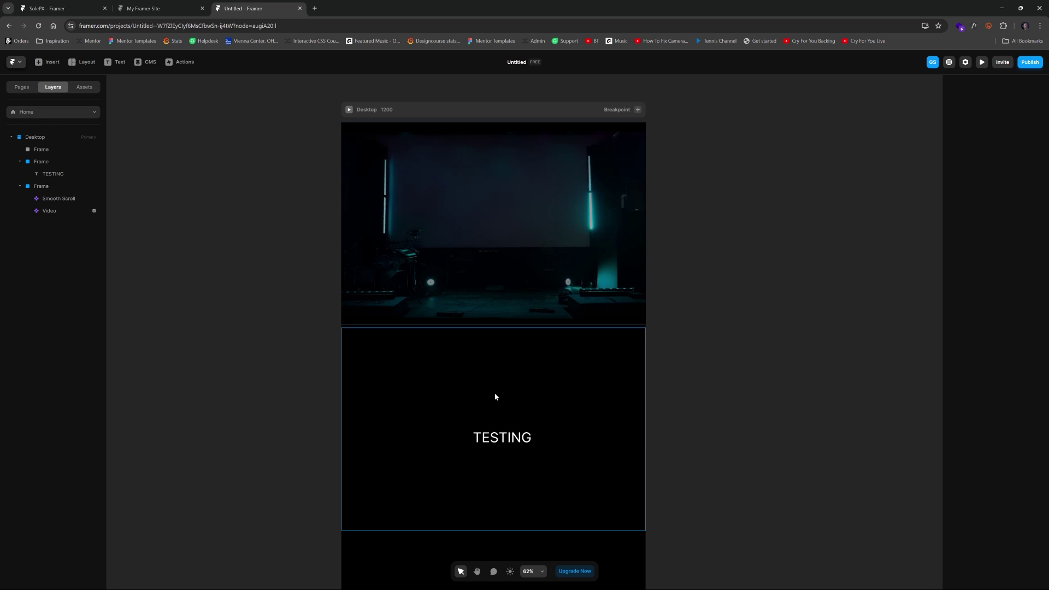
pyautogui.click(502, 382)
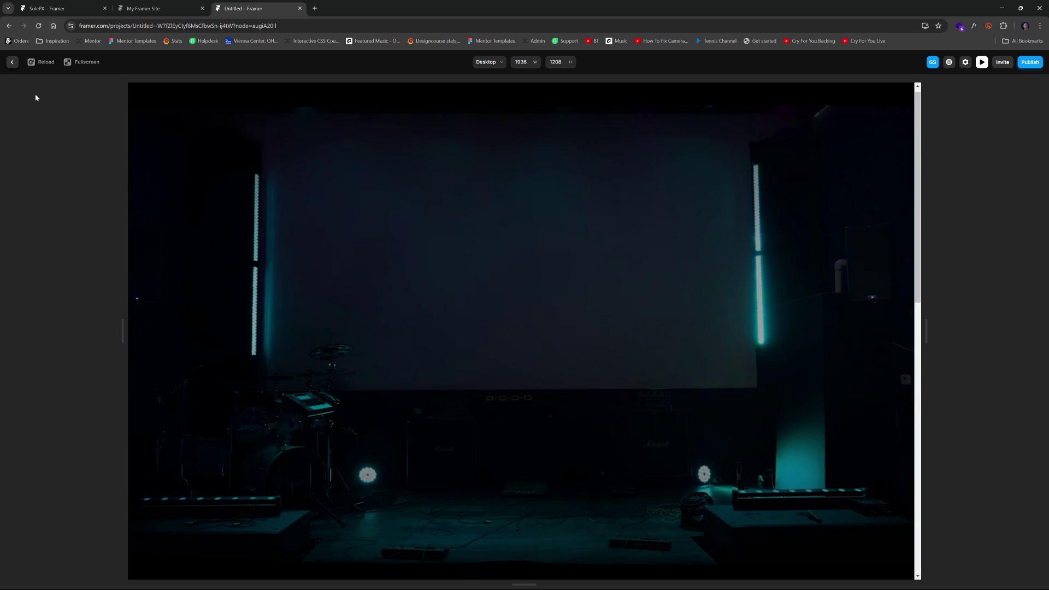
pyautogui.click(12, 62)
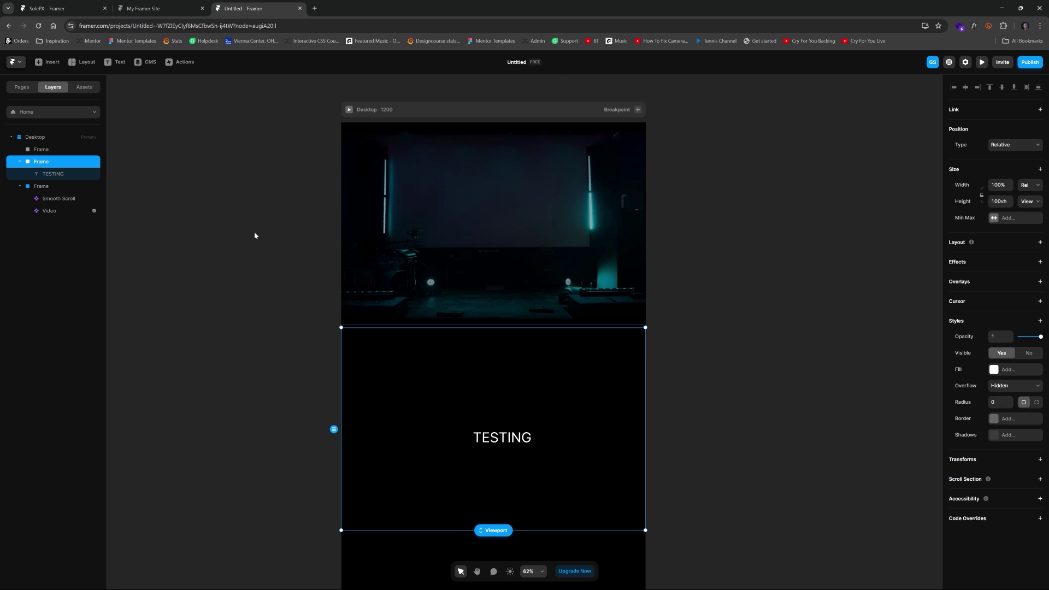
pyautogui.click(444, 245)
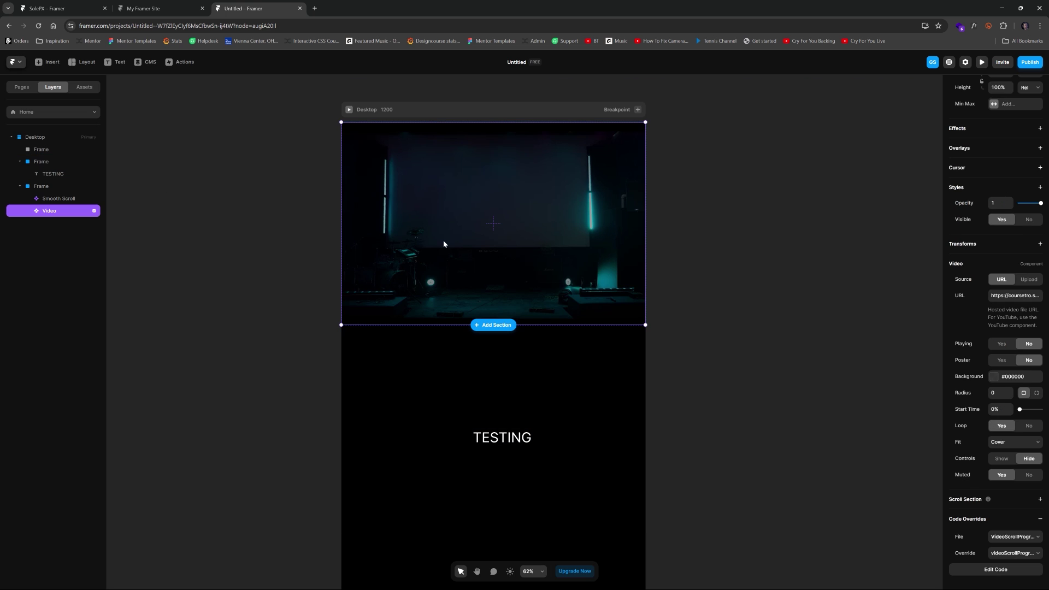
pyautogui.click(46, 188)
pyautogui.click(43, 162)
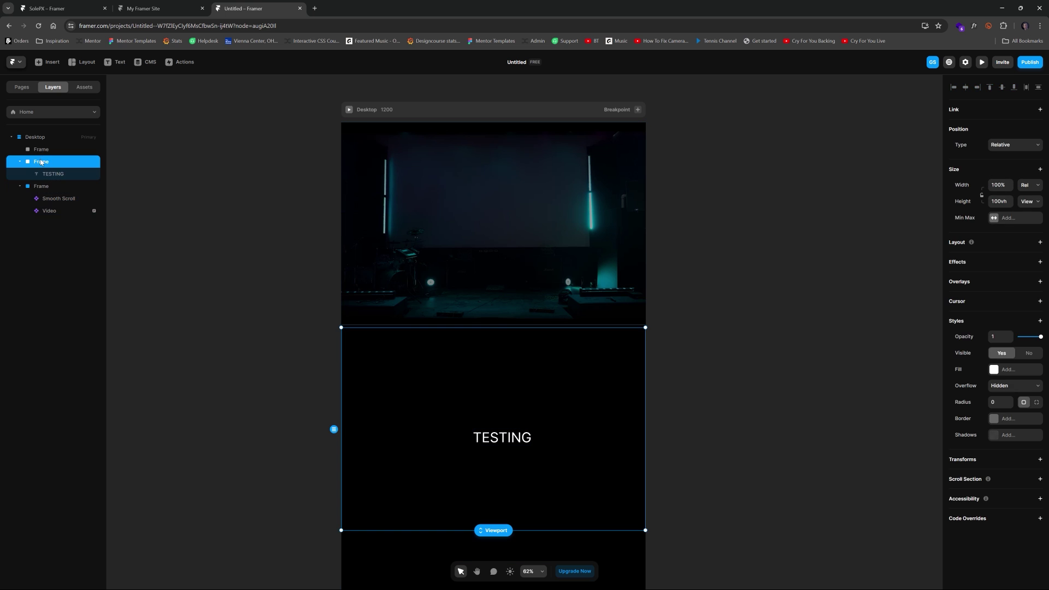
pyautogui.click(31, 187)
pyautogui.click(20, 186)
pyautogui.moveTo(30, 186); pyautogui.dragTo(39, 161)
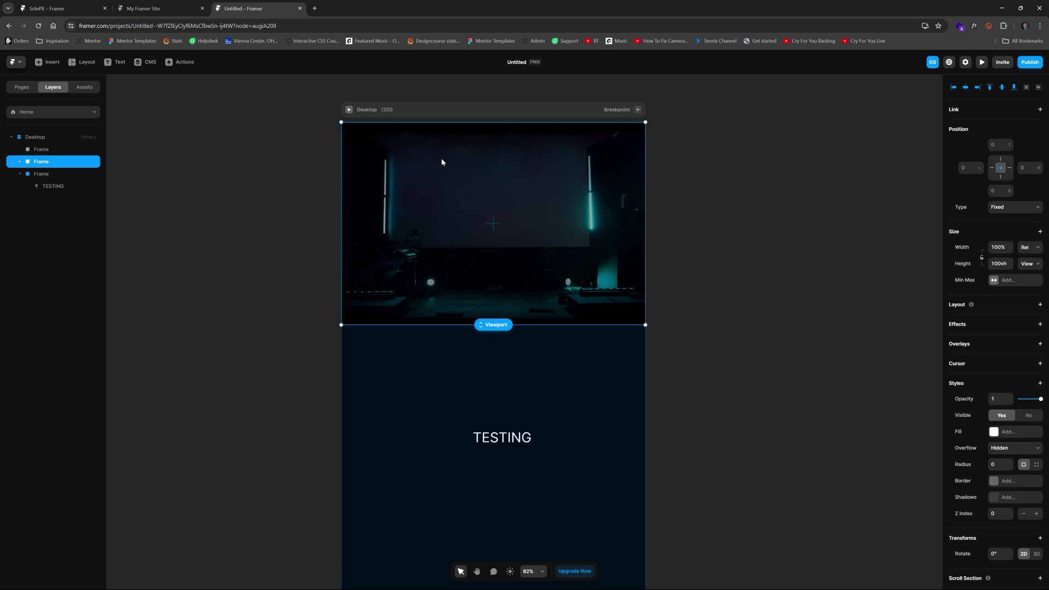
# - Preview the page and scroll to watch the TESTING section pass over the stage video
pyautogui.click(981, 63)
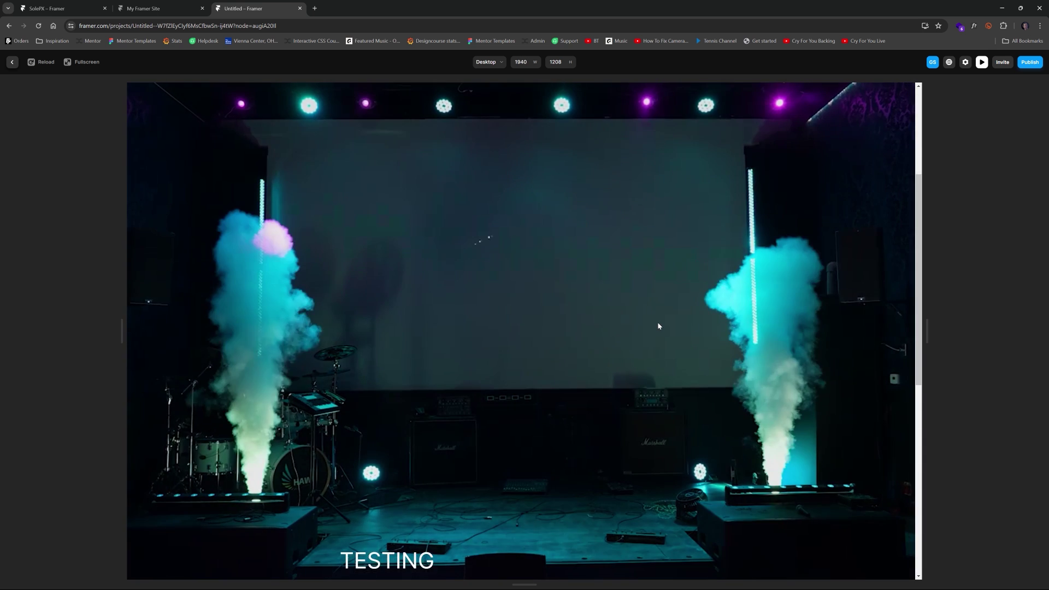
pyautogui.scroll(-5, 659, 326)
pyautogui.scroll(3, 653, 324)
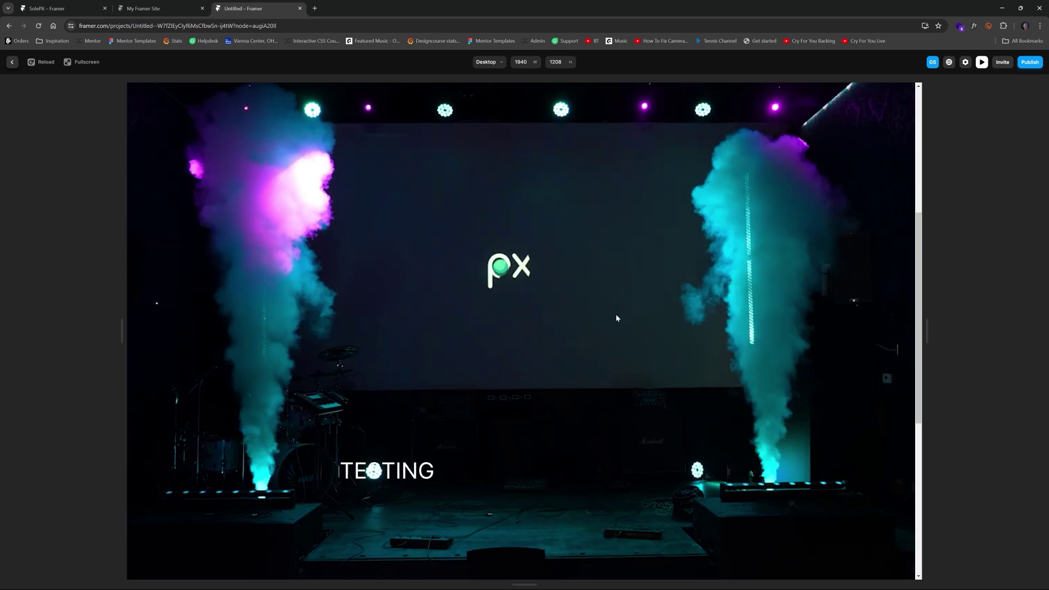
pyautogui.scroll(-6, 617, 318)
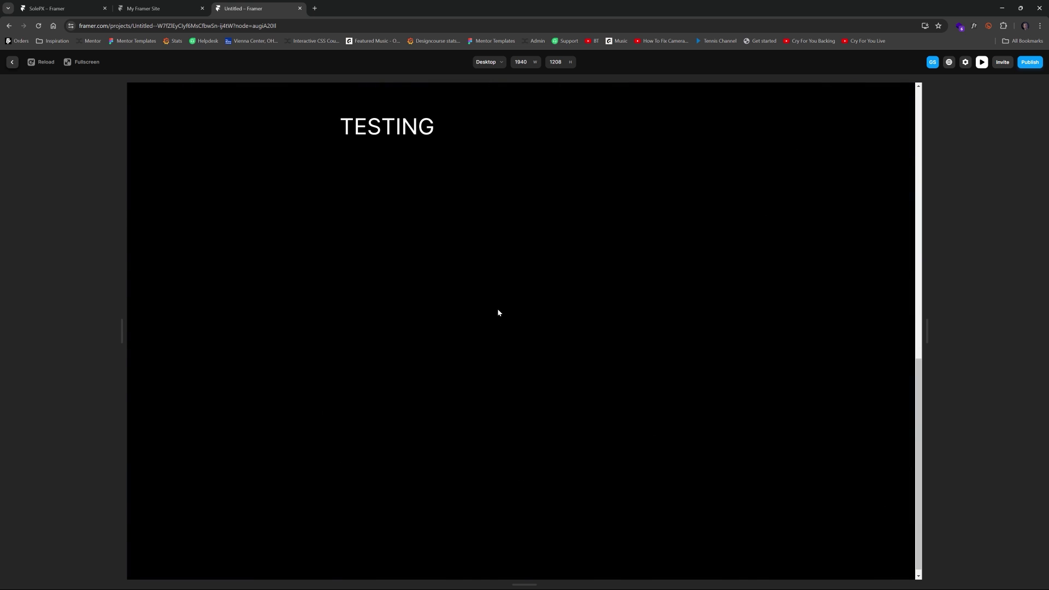
pyautogui.scroll(5, 498, 313)
pyautogui.scroll(-3, 394, 426)
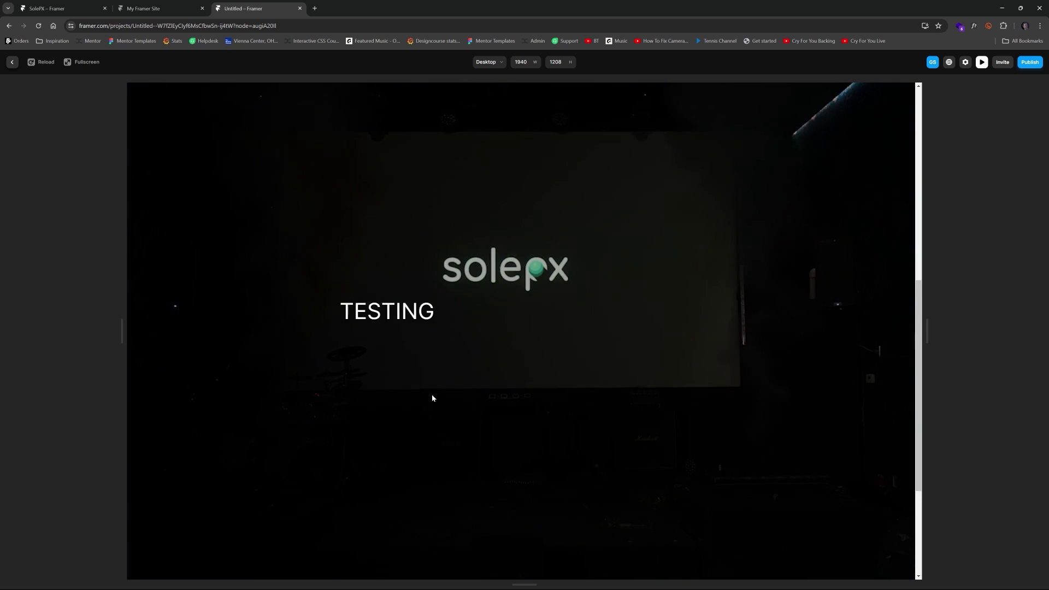
pyautogui.scroll(-2, 467, 370)
pyautogui.scroll(2, 467, 300)
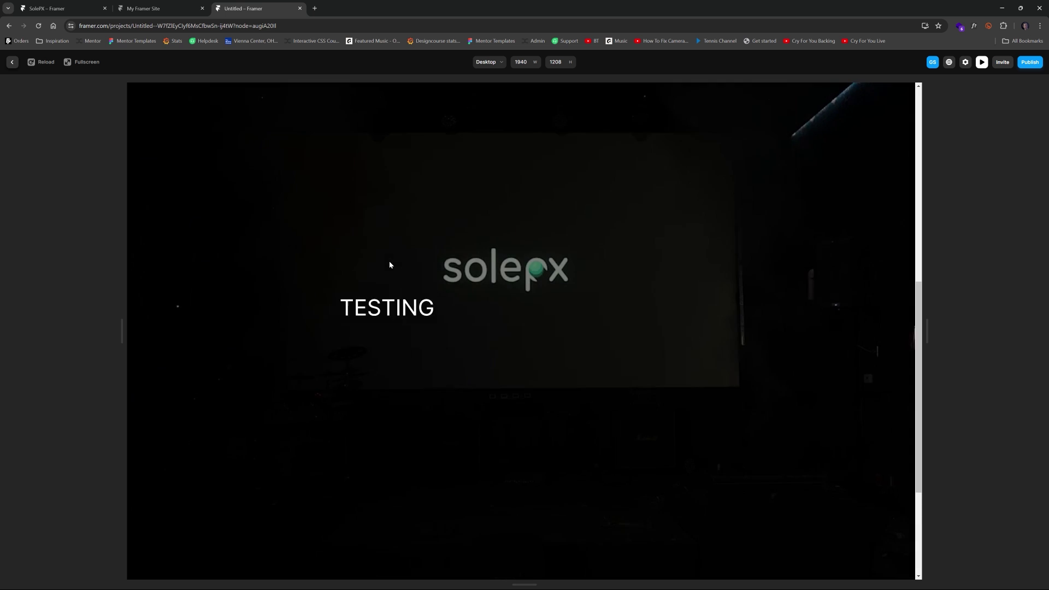
pyautogui.scroll(2, 391, 265)
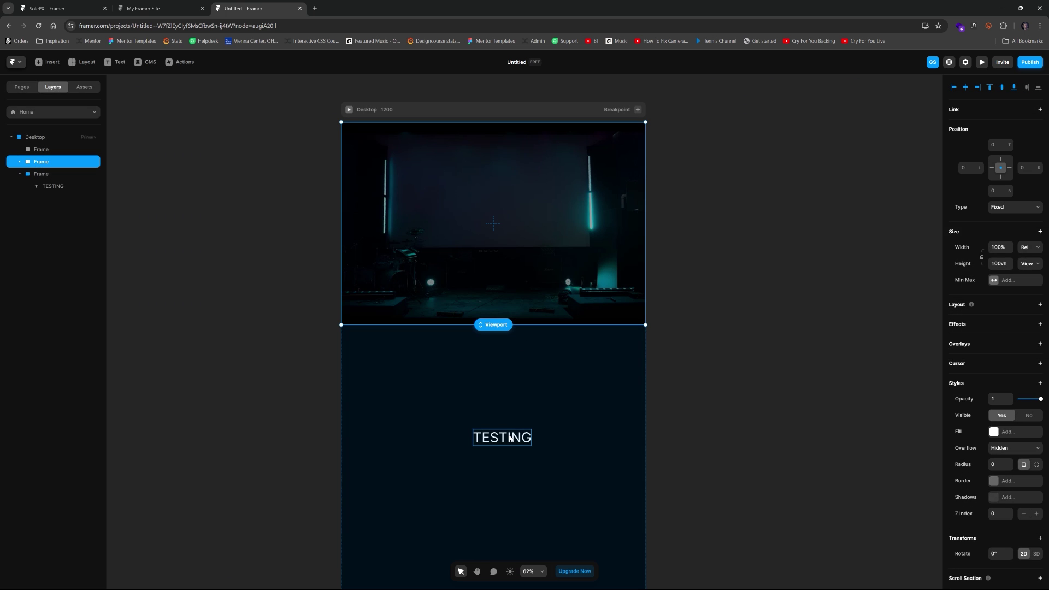
# - Add a Scroll Speed effect to the TESTING section frame and try it in preview
pyautogui.click(559, 395)
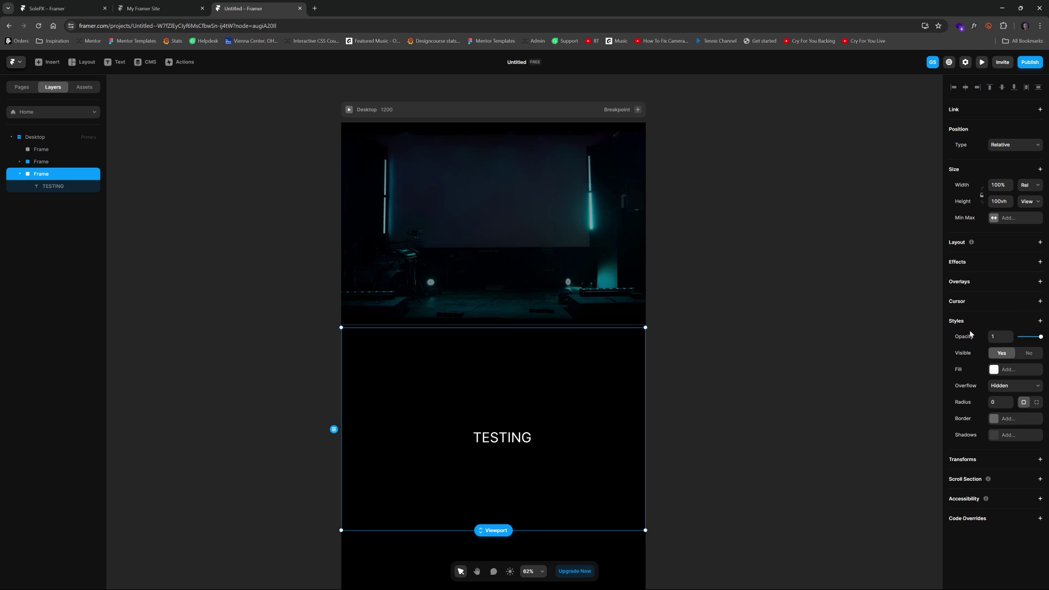
pyautogui.click(1040, 262)
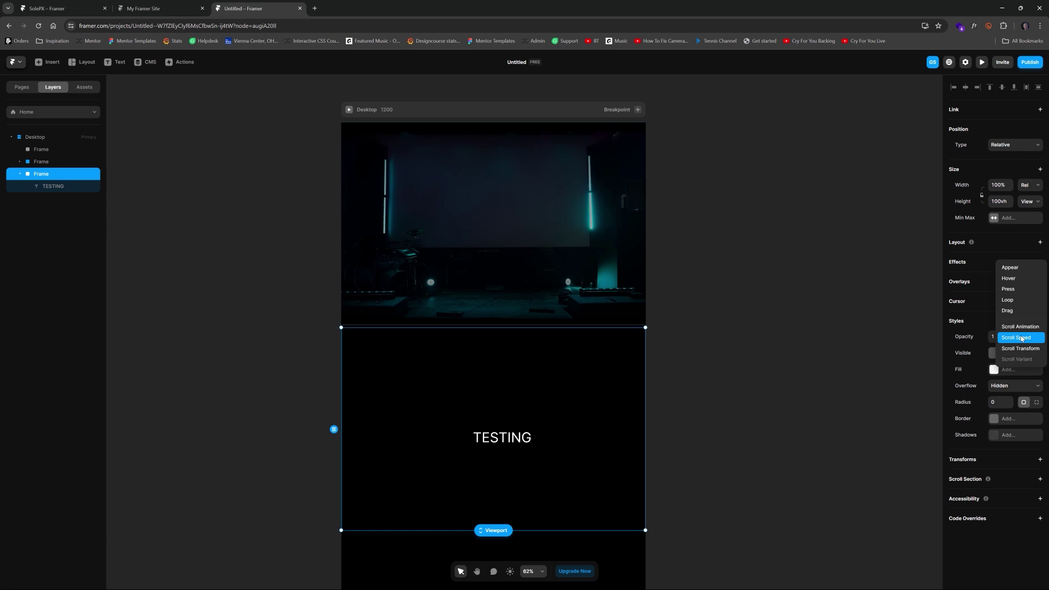
pyautogui.click(999, 340)
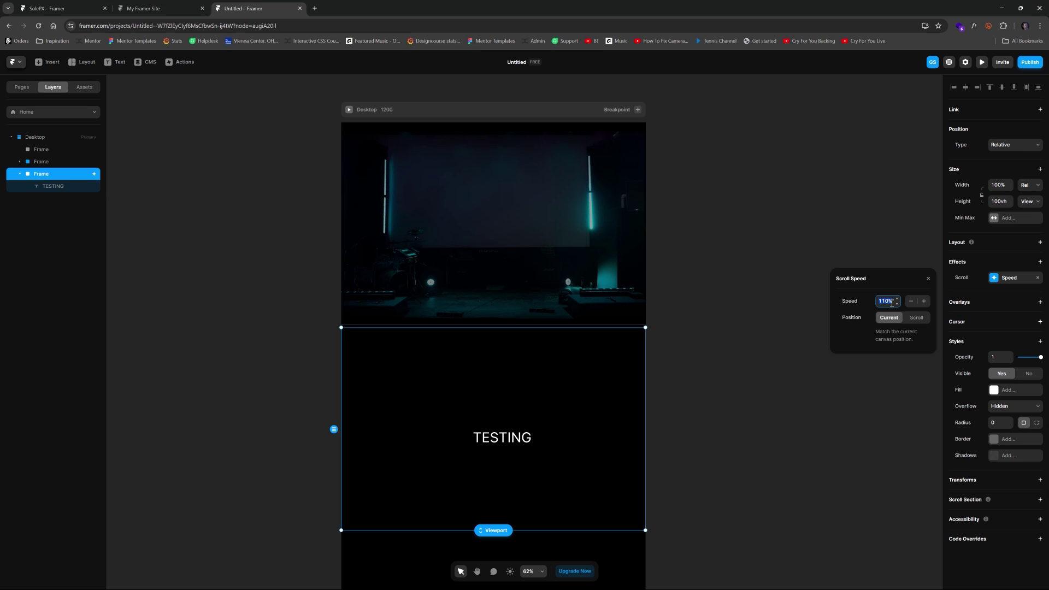
pyautogui.press('Return')
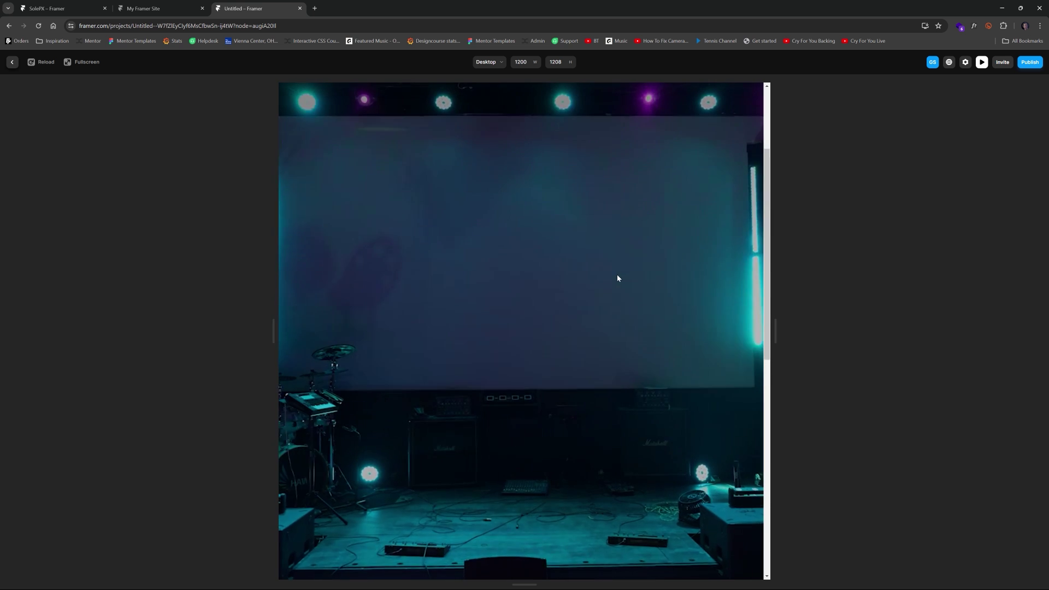
pyautogui.scroll(-3, 618, 276)
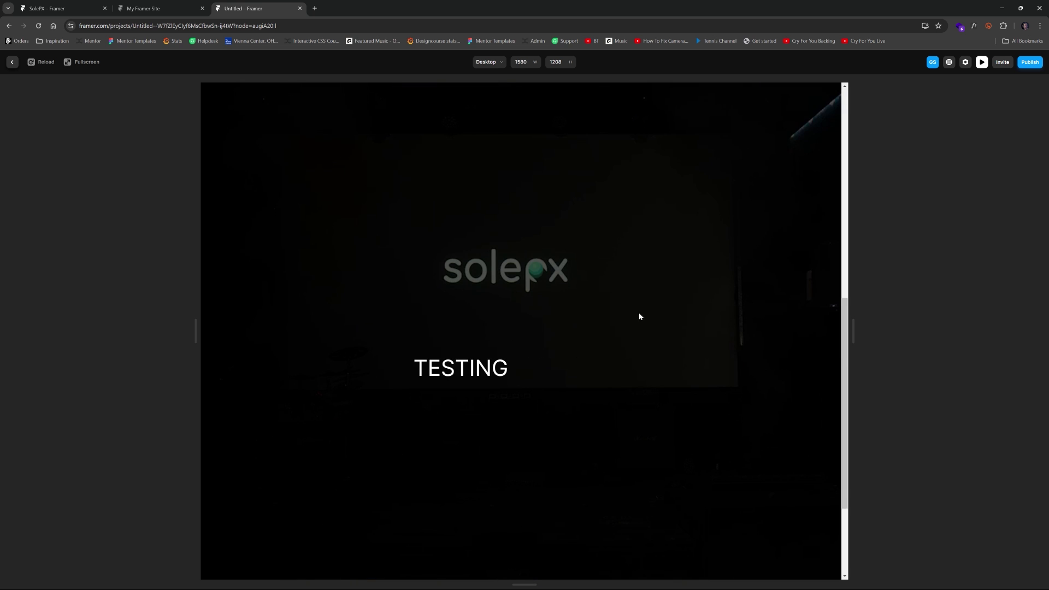
pyautogui.click(12, 62)
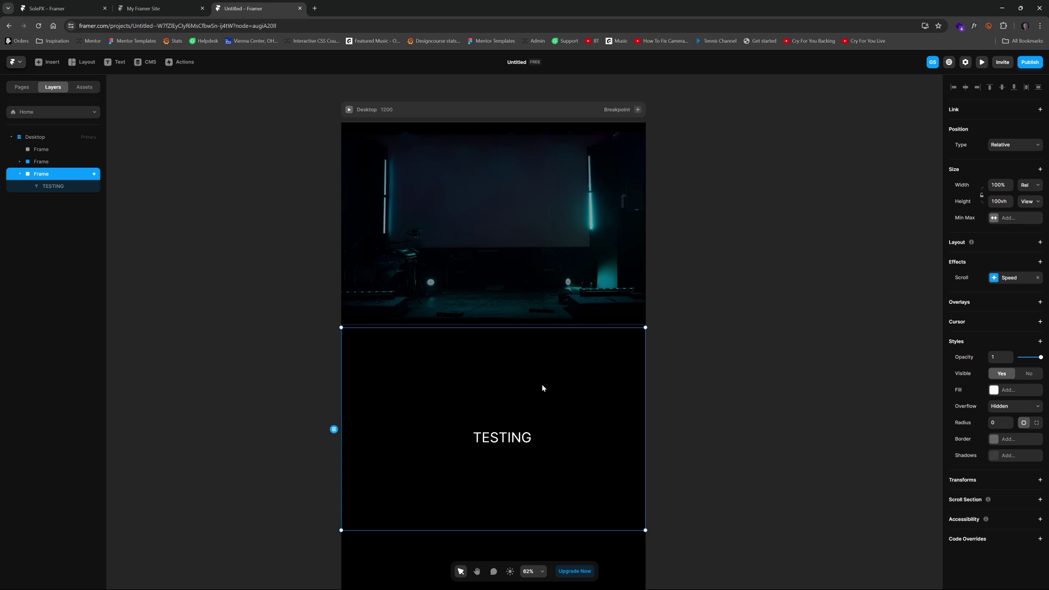
# - Delete the TESTING section frame and reselect the stage video
pyautogui.press('Delete')
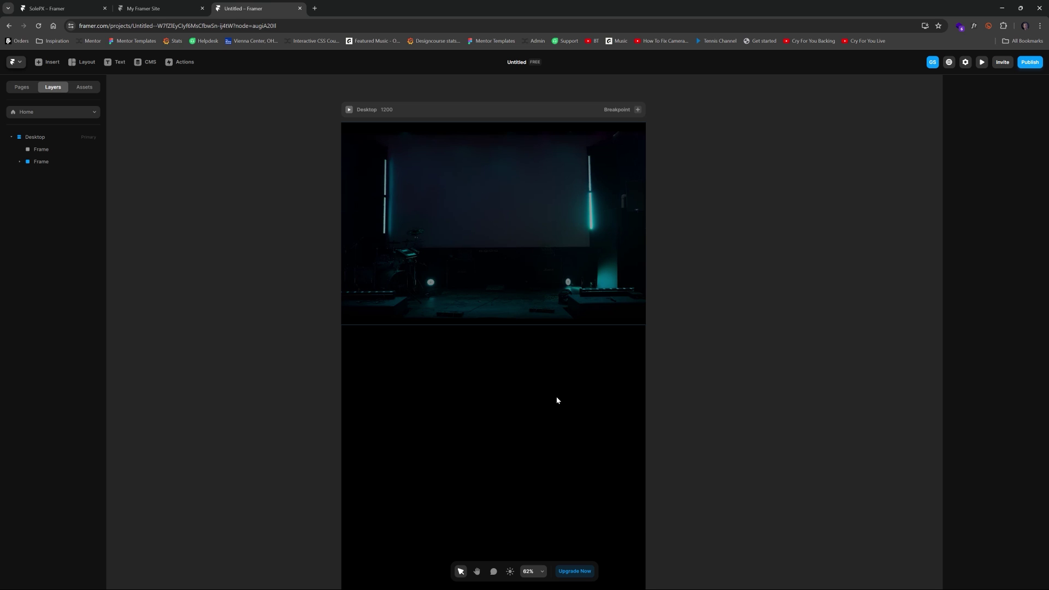
pyautogui.click(467, 211)
pyautogui.scroll(5, 494, 213)
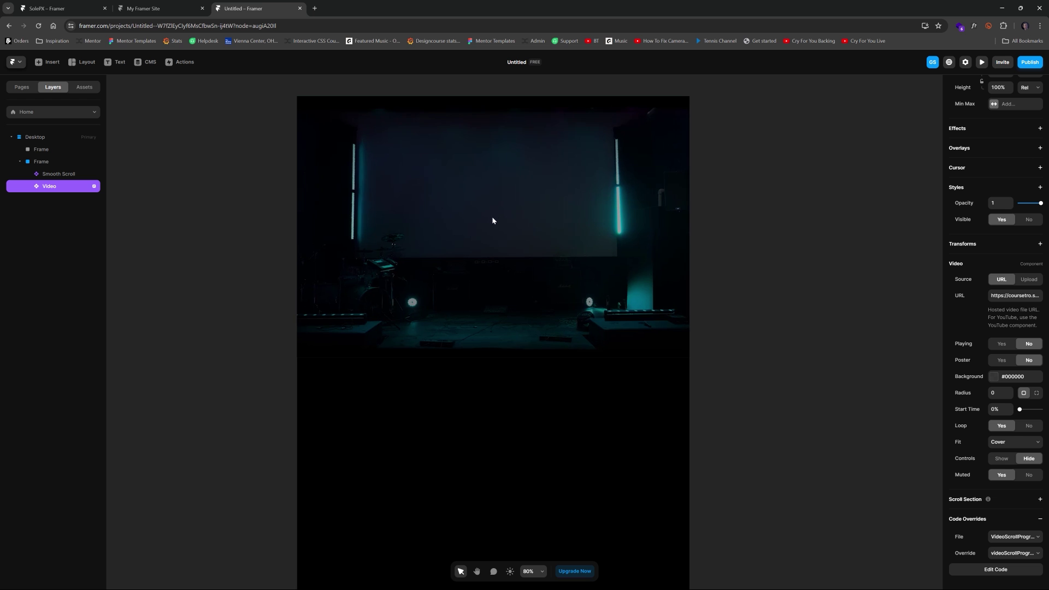
pyautogui.scroll(4, 486, 221)
pyautogui.scroll(-3, 498, 290)
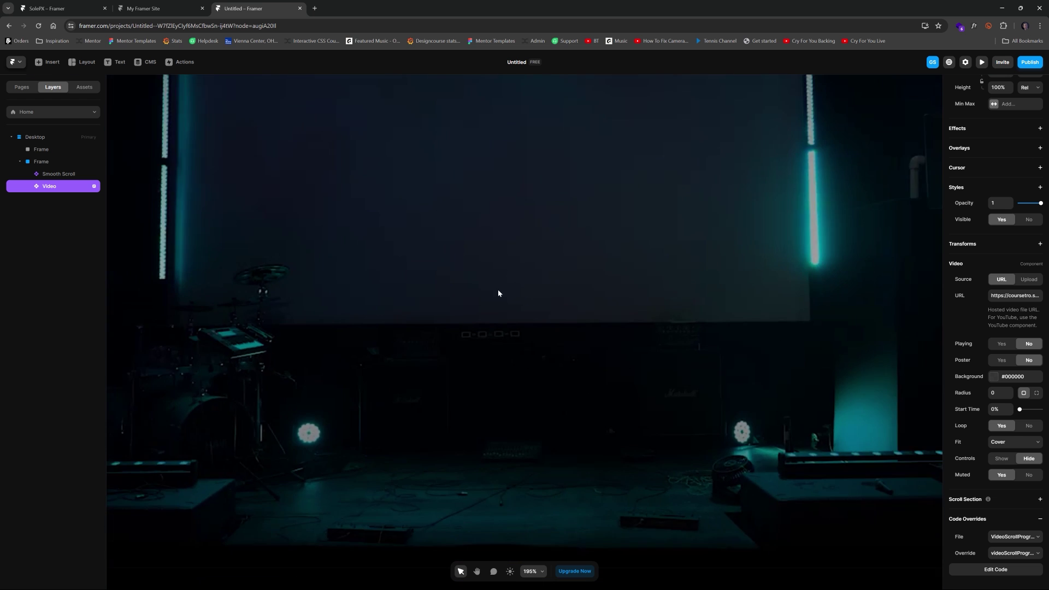
pyautogui.scroll(-3, 502, 284)
pyautogui.moveTo(813, 218); pyautogui.dragTo(839, 246)
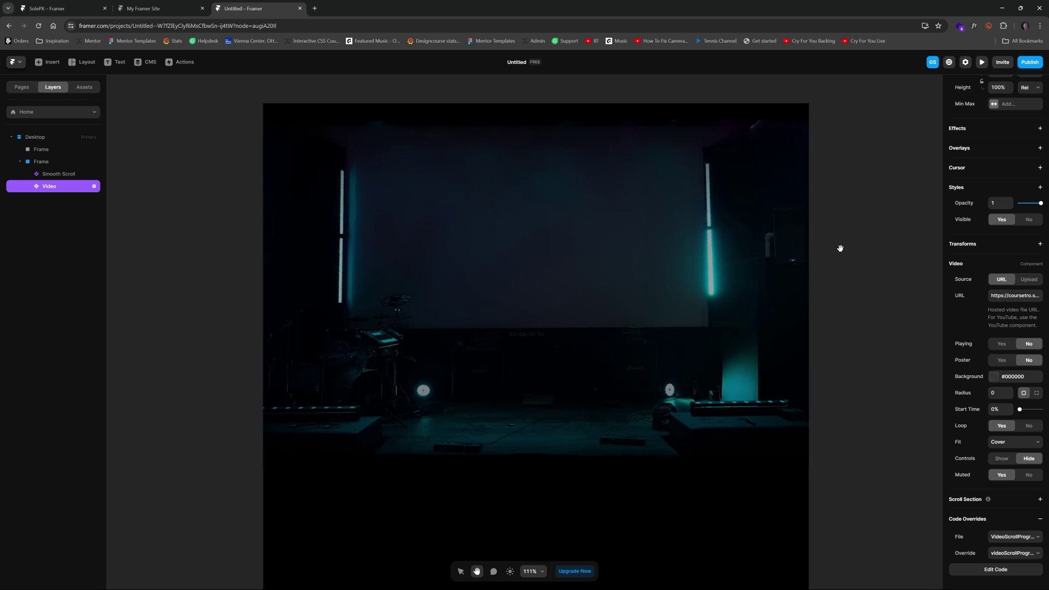
pyautogui.click(601, 258)
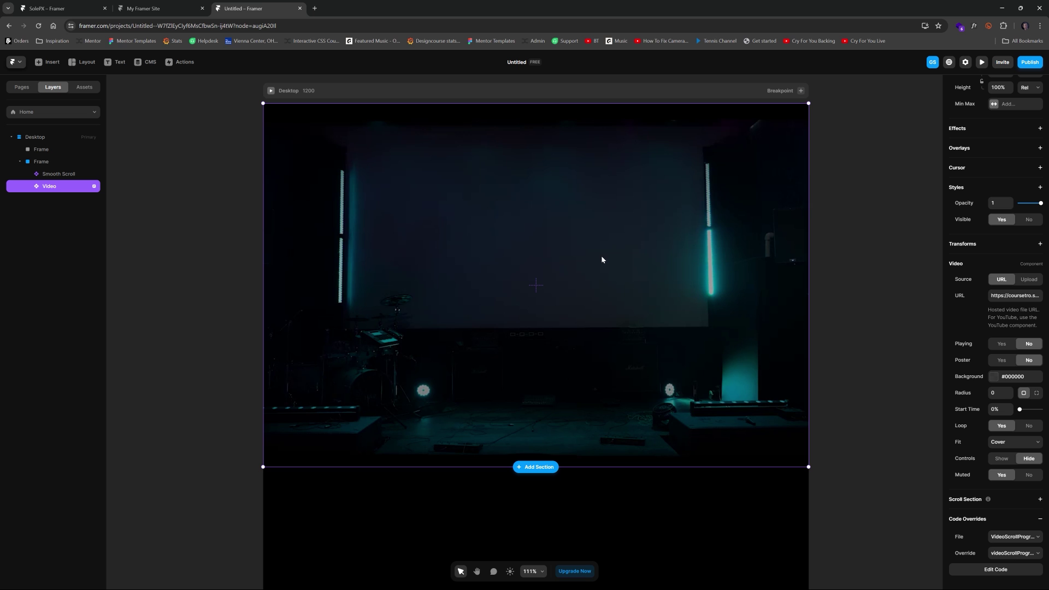
# - Search for Framer Supply and copy the animated Grain component from framer.supply
pyautogui.click(224, 26)
pyautogui.hotkey('ctrl', 't')
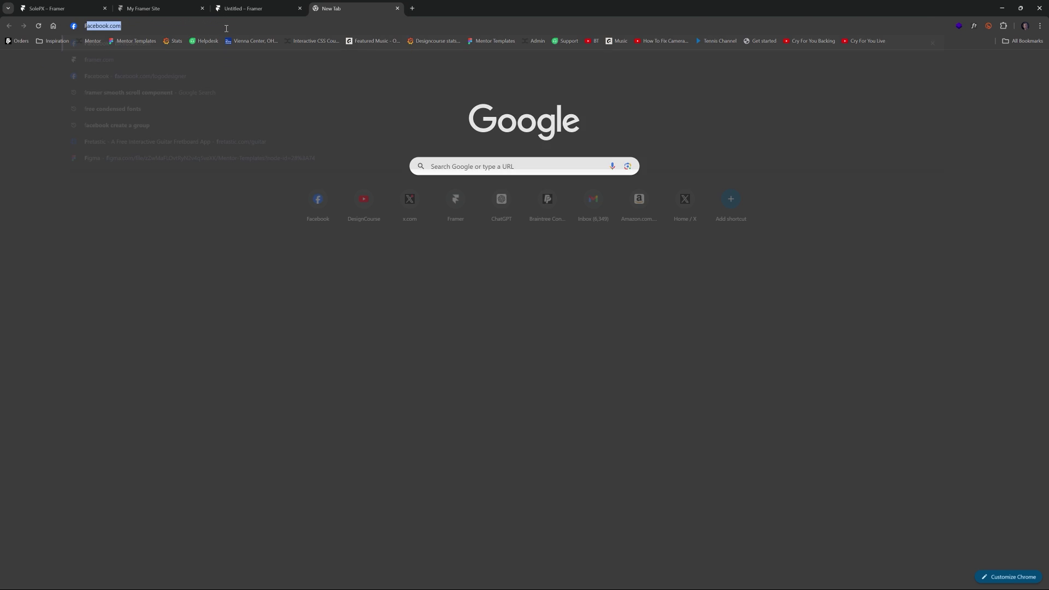
pyautogui.write('FRAMERSUPP')
pyautogui.press('Return')
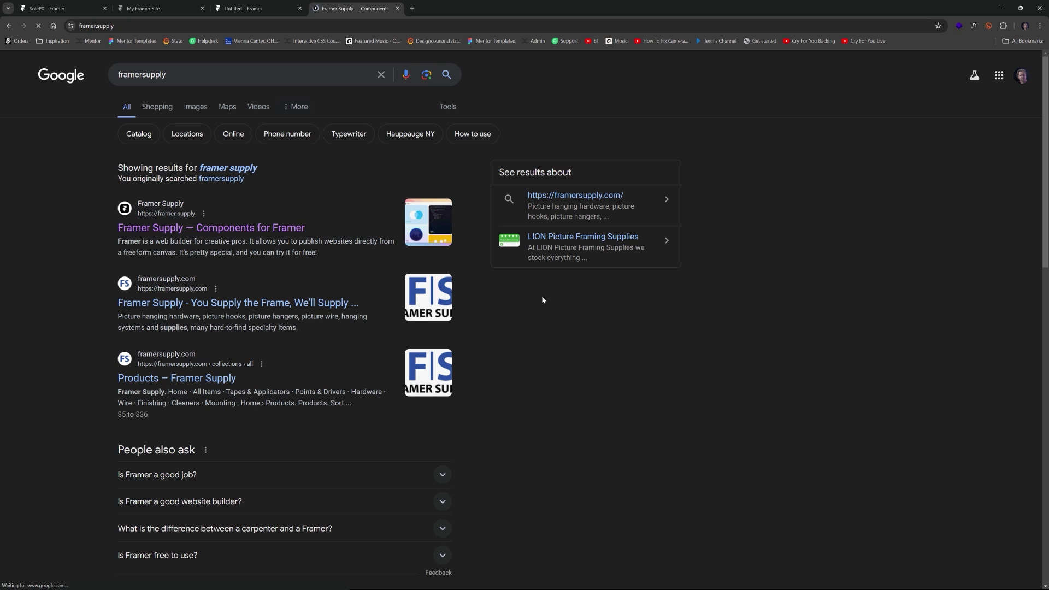
pyautogui.scroll(-5, 533, 324)
pyautogui.scroll(-15, 532, 324)
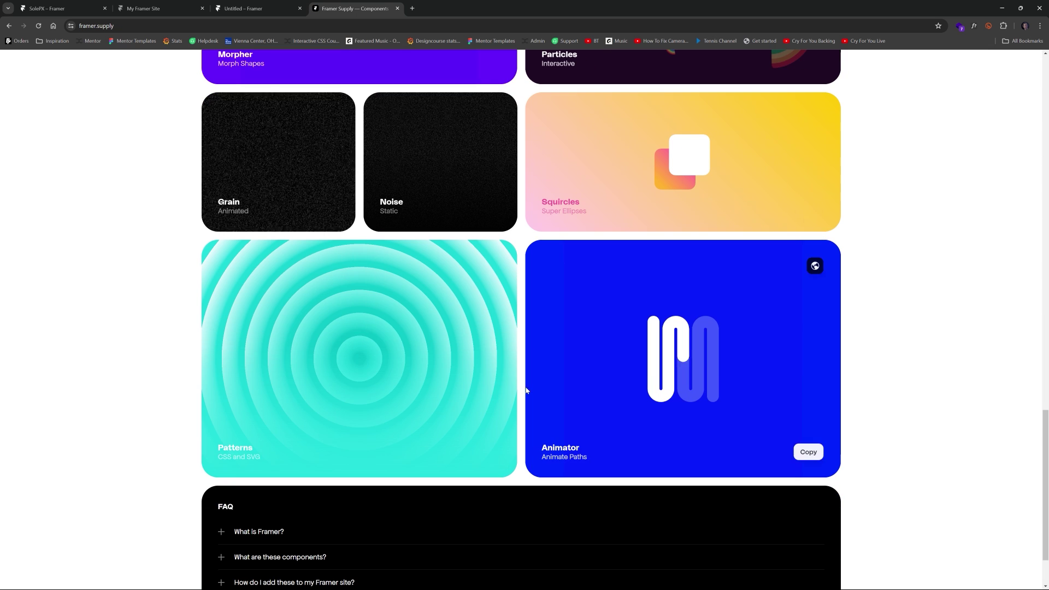
pyautogui.click(315, 206)
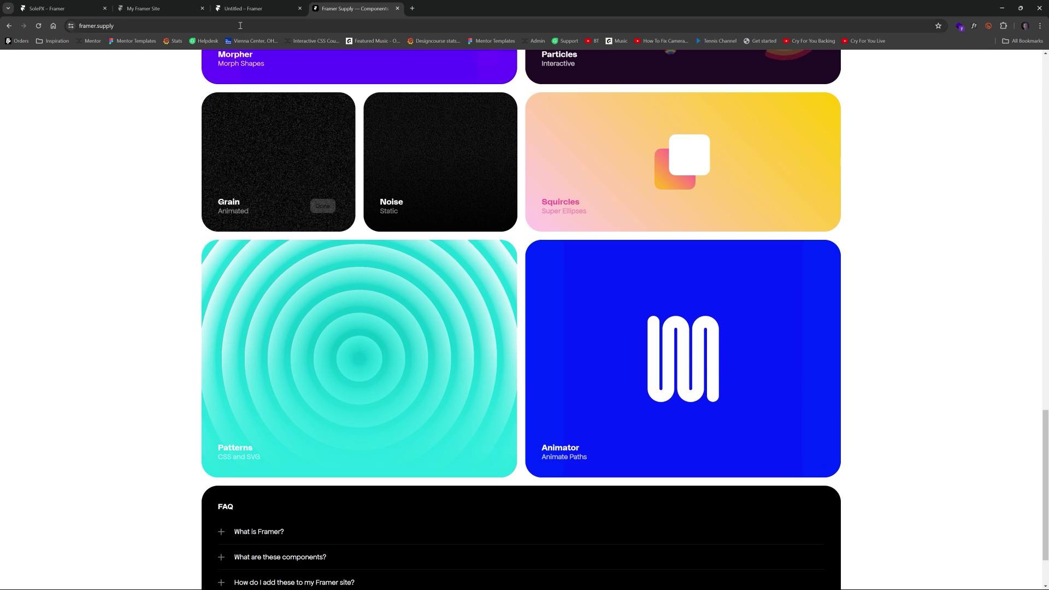
pyautogui.click(246, 10)
# - Paste the Grain component and size it to 100% width and height with top and left offsets 0
pyautogui.click(434, 279)
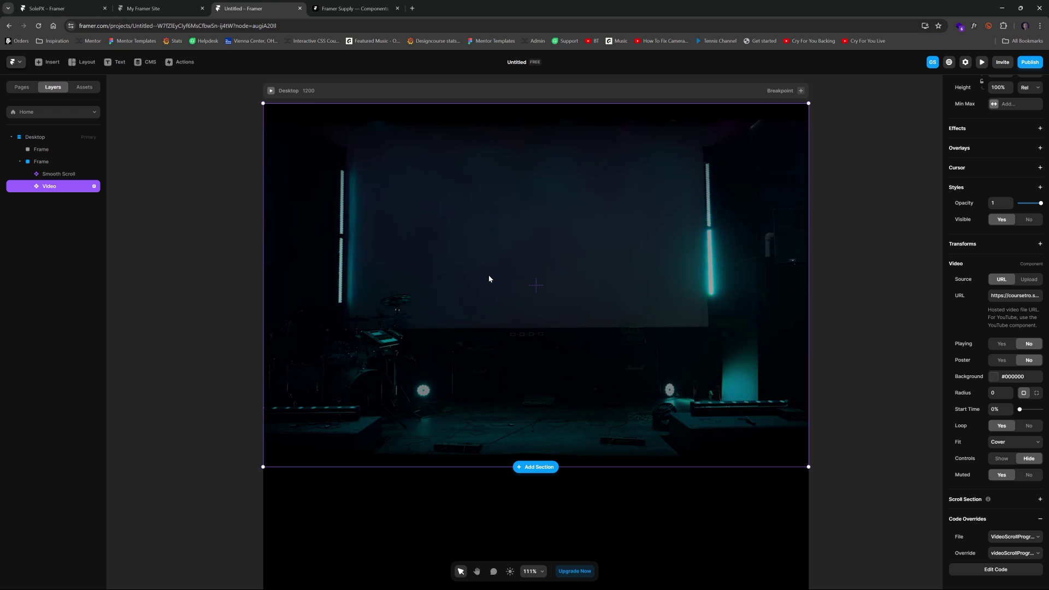
pyautogui.hotkey('ctrl', 'v')
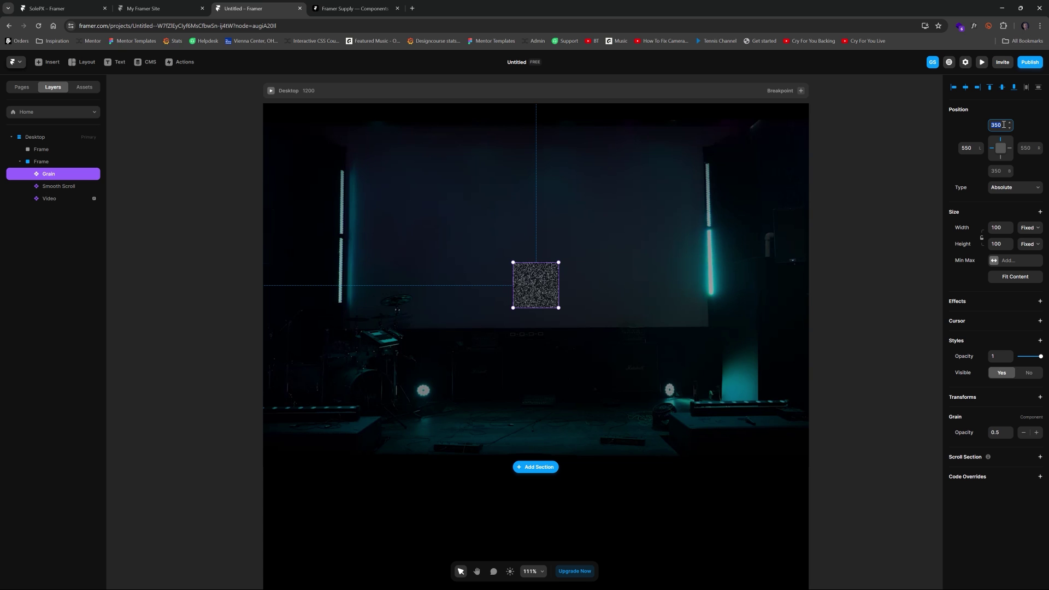
pyautogui.click(1003, 228)
pyautogui.write('%')
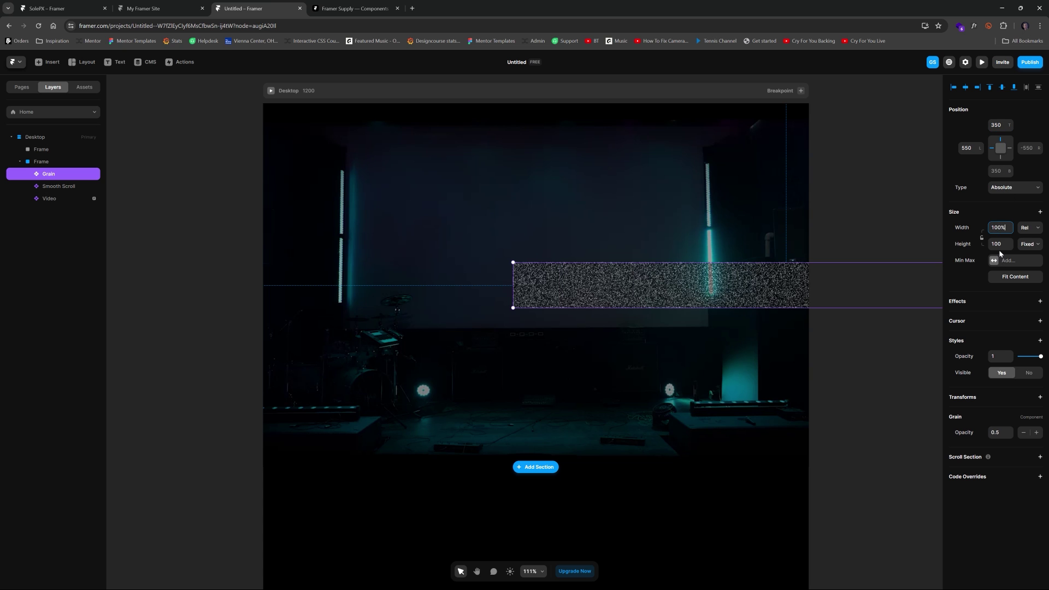
pyautogui.write('%')
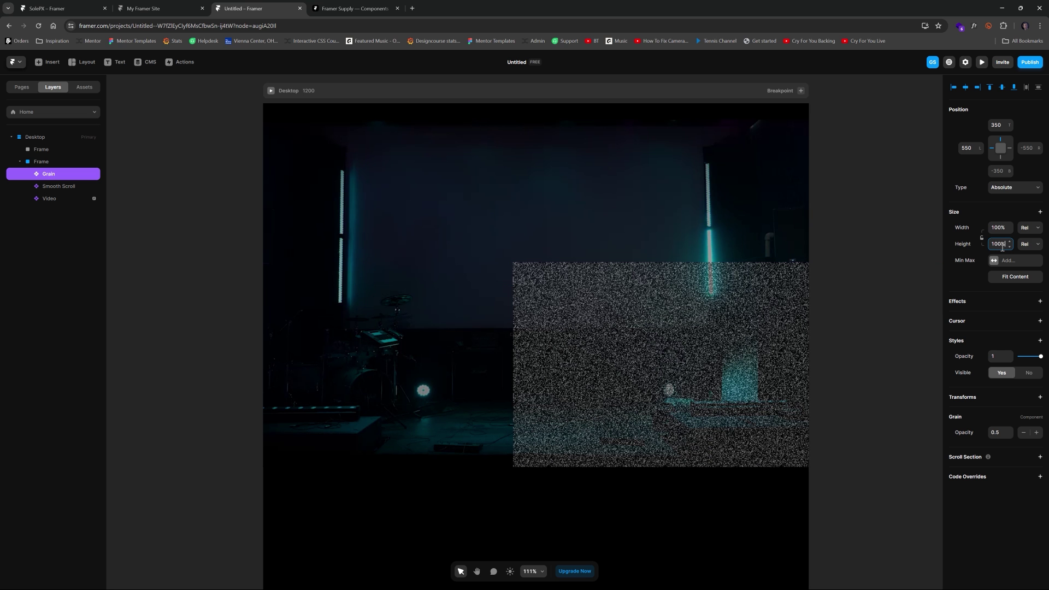
pyautogui.click(1000, 125)
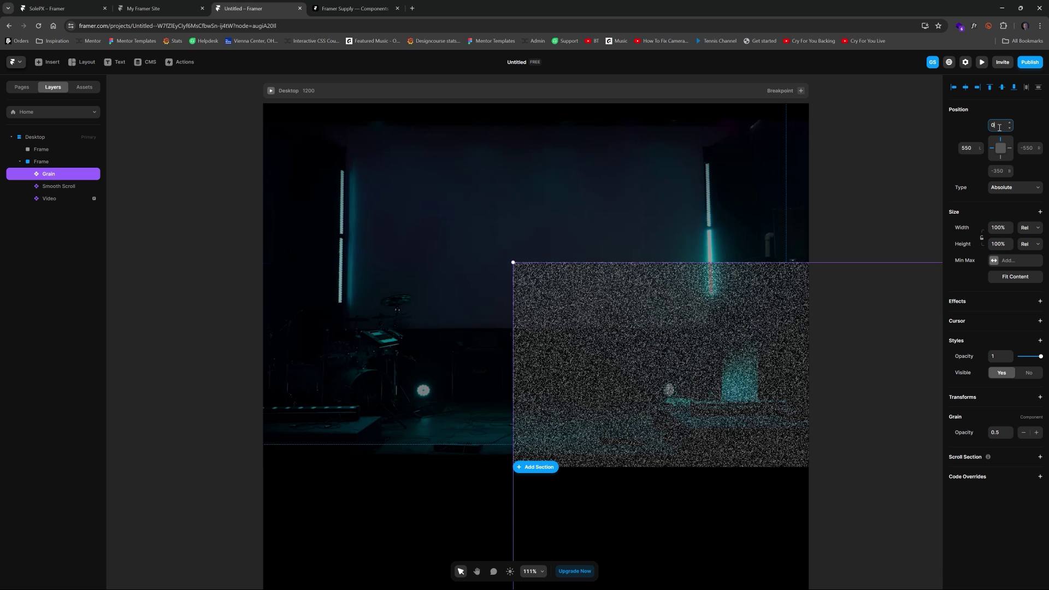
pyautogui.write('0')
pyautogui.click(968, 148)
pyautogui.write('0')
pyautogui.click(696, 234)
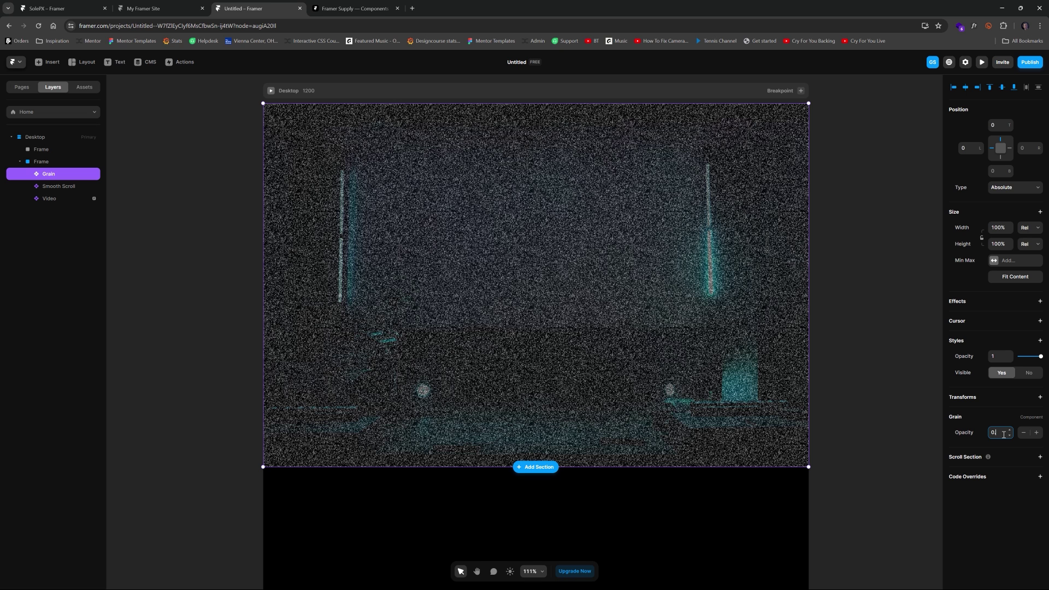
# - Lower the grain opacity to 0.07, check it in preview, and deselect the layer
pyautogui.click(1004, 435)
pyautogui.write('0.1')
pyautogui.press('Return')
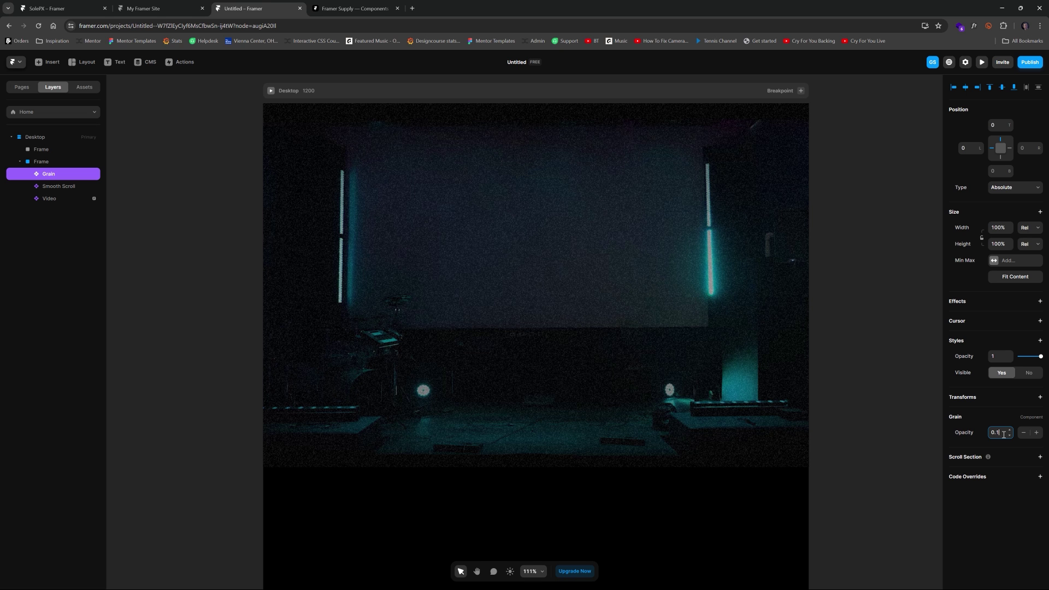
pyautogui.press('BackSpace')
pyautogui.press('BackSpace')
pyautogui.write('.07')
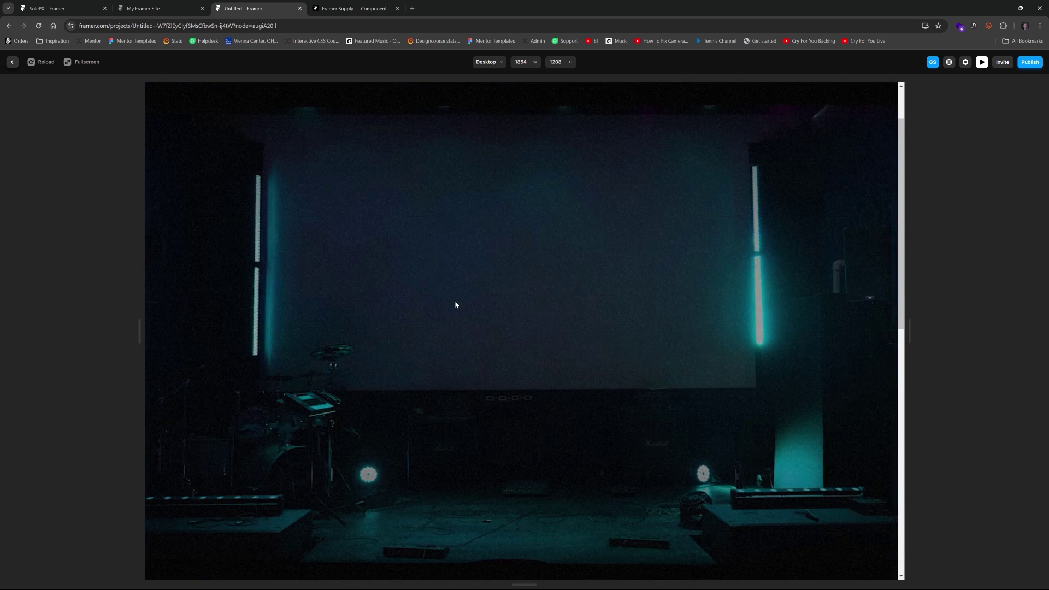
pyautogui.click(13, 63)
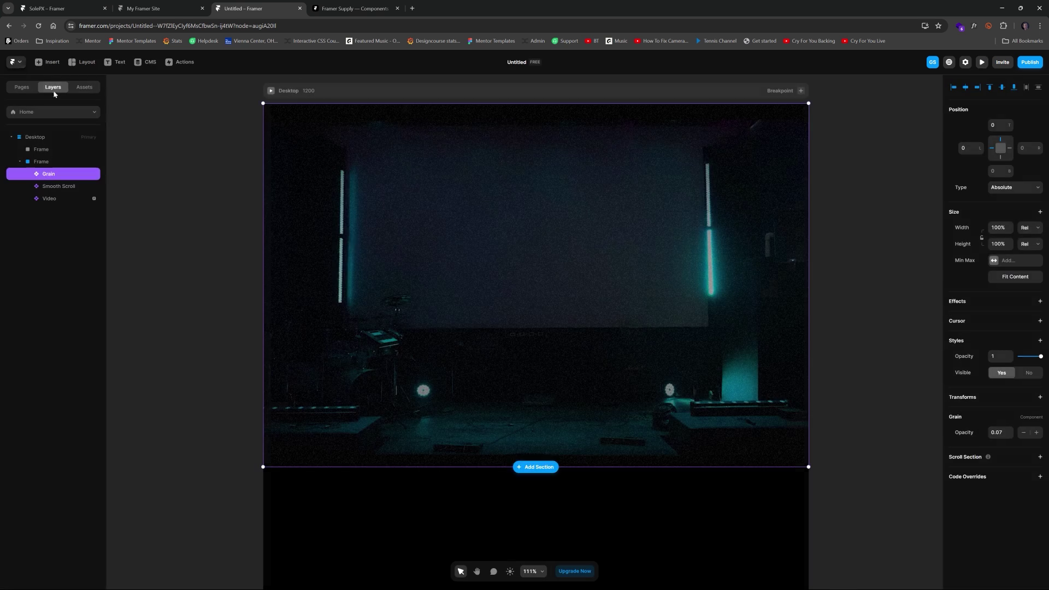
pyautogui.click(856, 220)
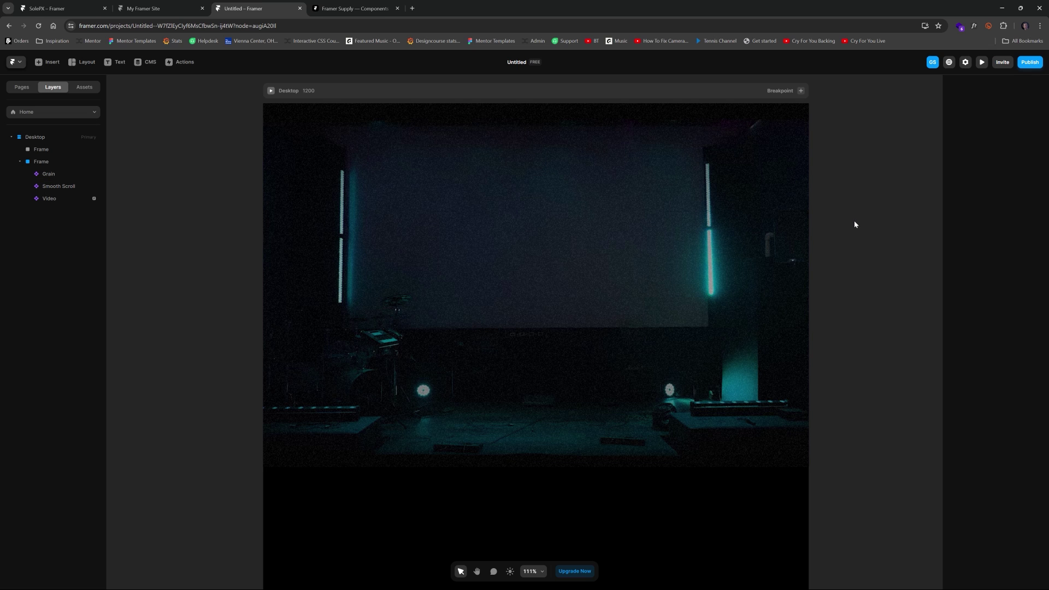
# - Load designcourse.com in a new browser tab
pyautogui.click(421, 26)
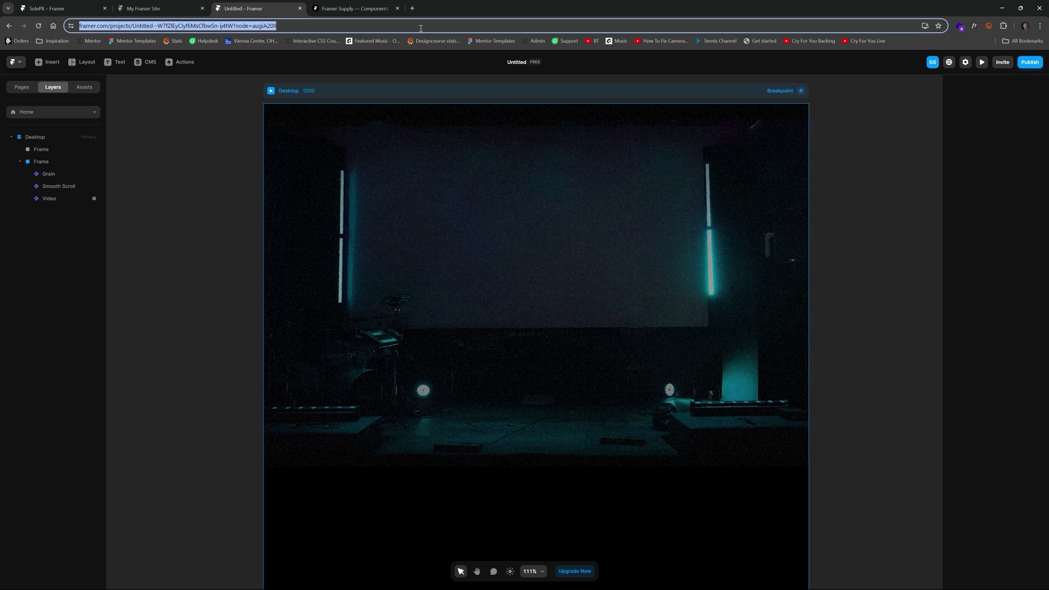
pyautogui.hotkey('ctrl', 't')
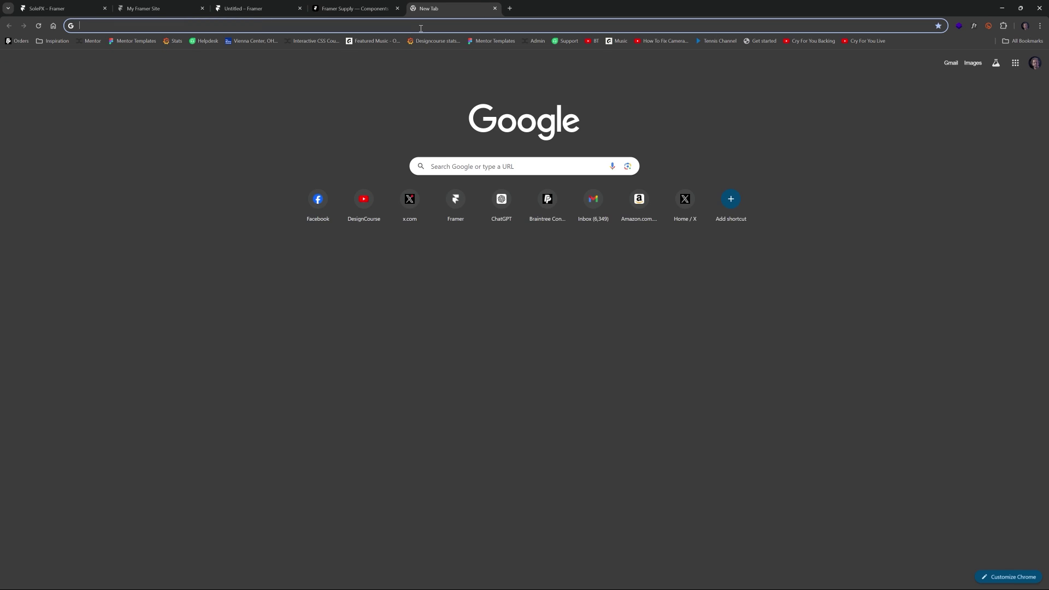
pyautogui.write('designcourse.c')
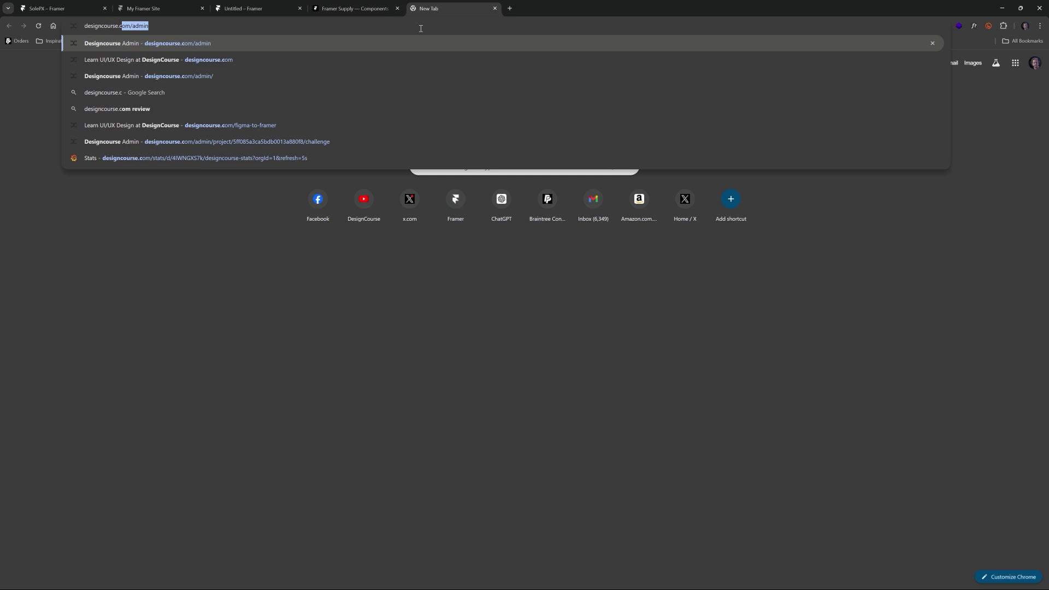
pyautogui.write('om')
pyautogui.press('Return')
# - Open the Framer course from the Training menu and scroll through its 40%-off page
pyautogui.moveTo(416, 76)
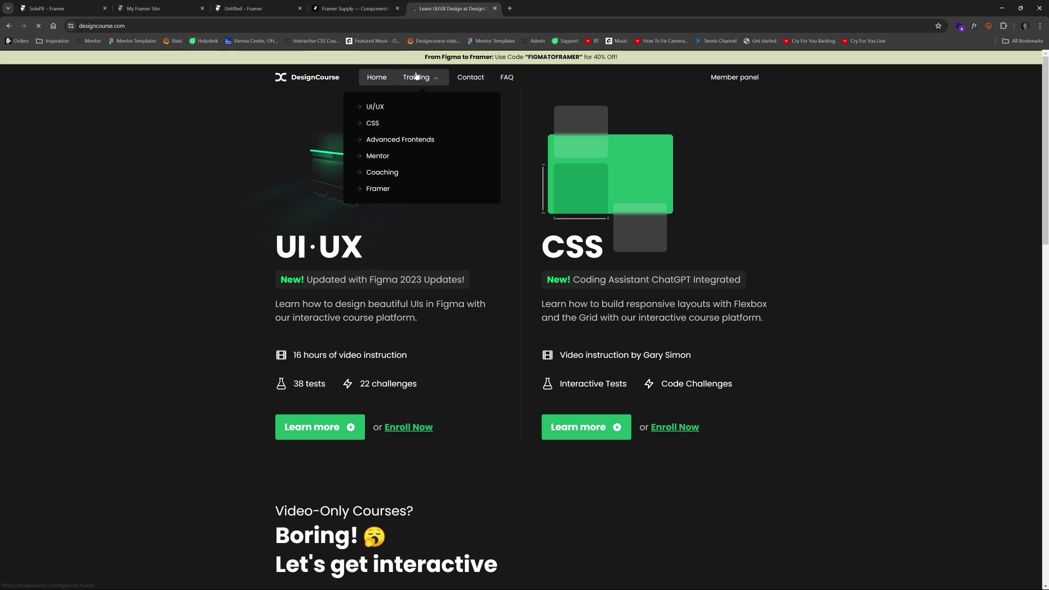
pyautogui.click(394, 190)
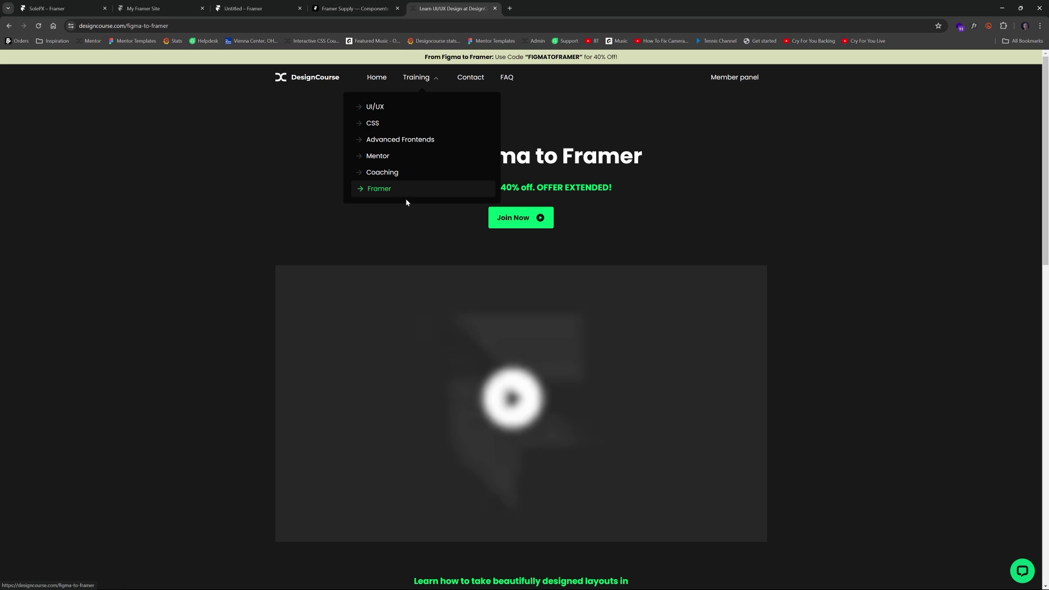
pyautogui.scroll(-8, 822, 206)
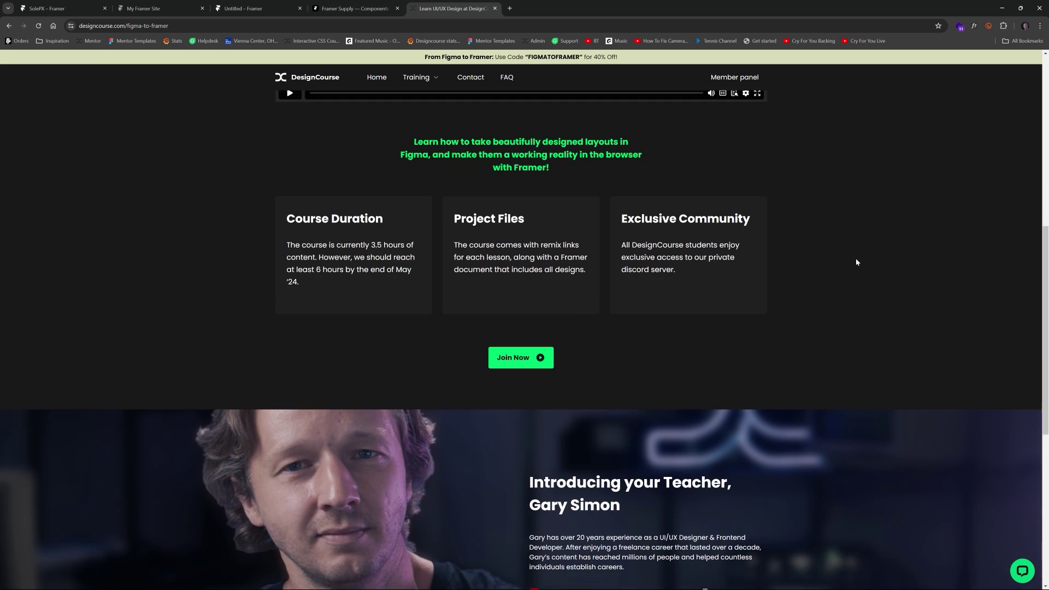
pyautogui.scroll(8, 857, 262)
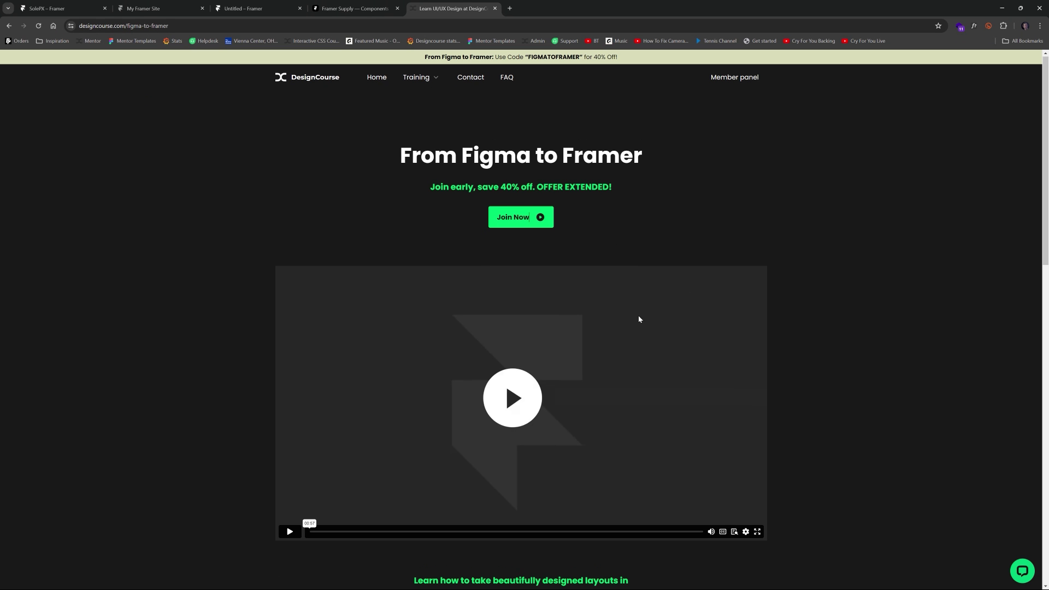
pyautogui.scroll(-12, 611, 329)
pyautogui.scroll(-4, 607, 337)
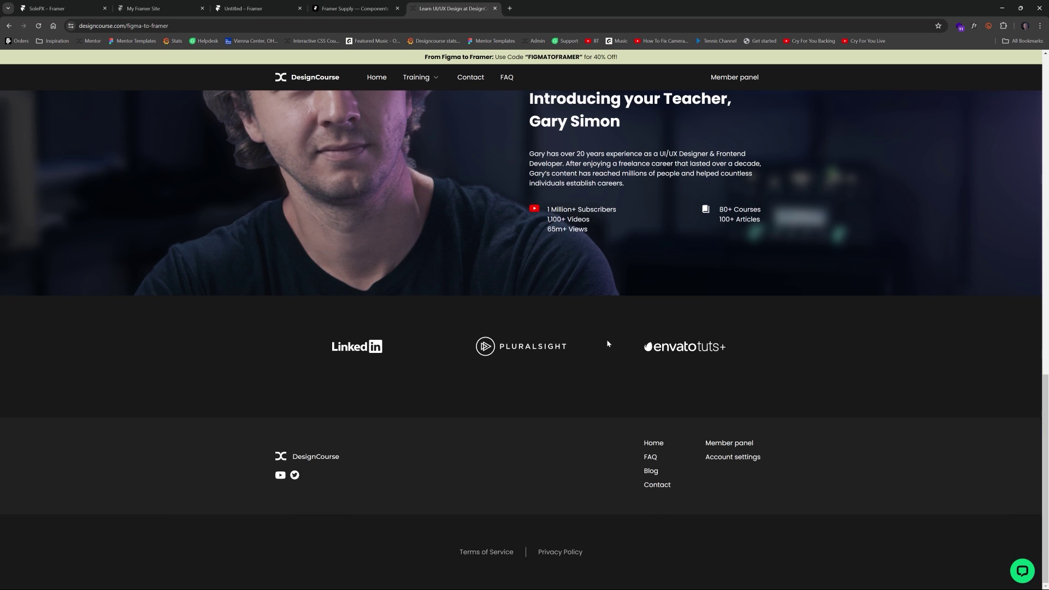
pyautogui.scroll(16, 607, 339)
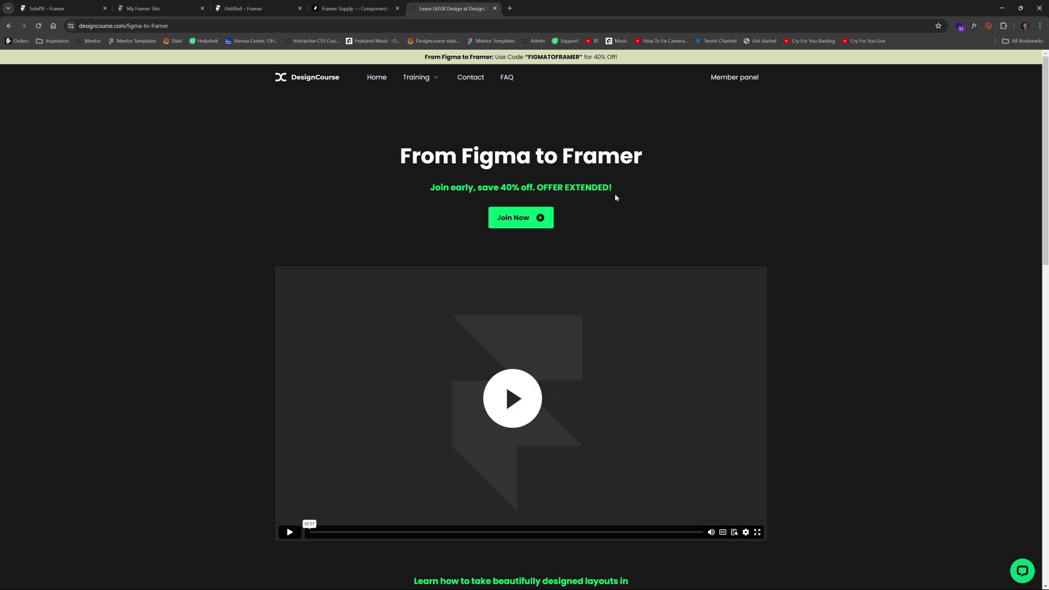